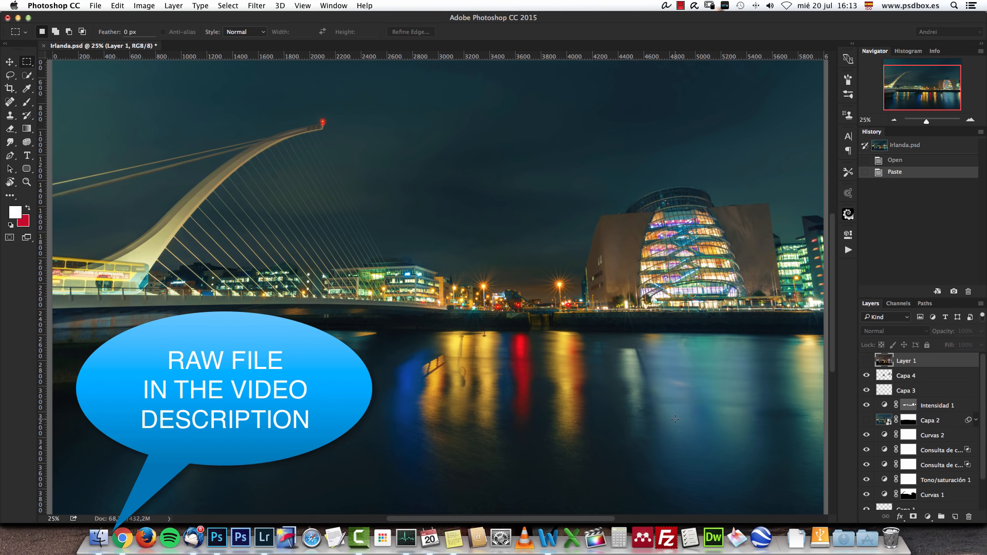
Step: Compare the edited bridge photo with the unedited original by toggling Layer 1's visibility
left_click(866, 360)
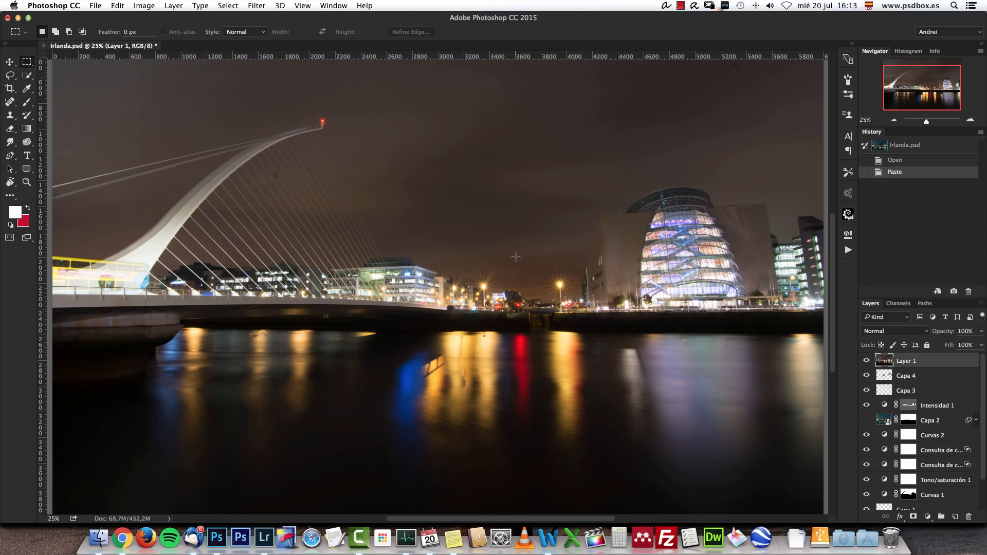
left_click(866, 361)
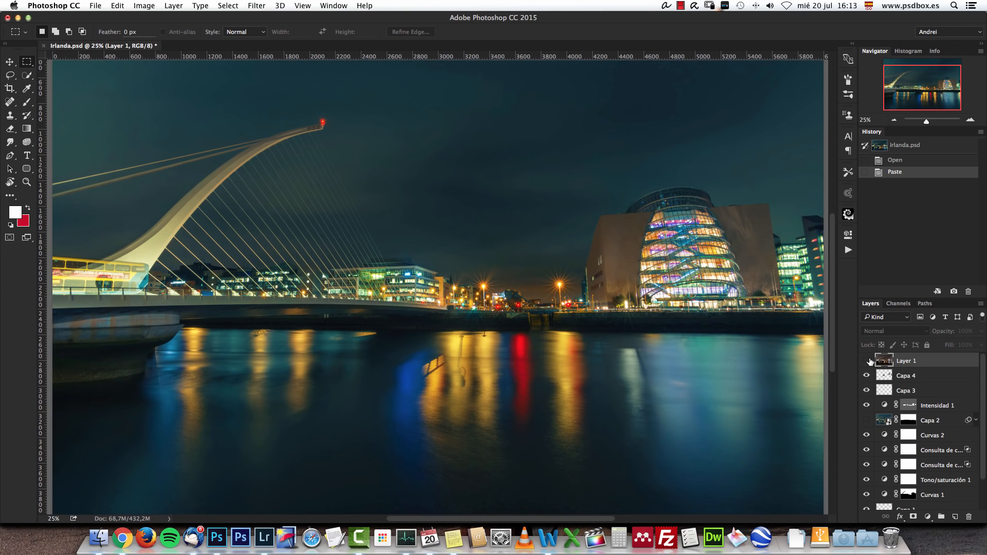
left_click(866, 360)
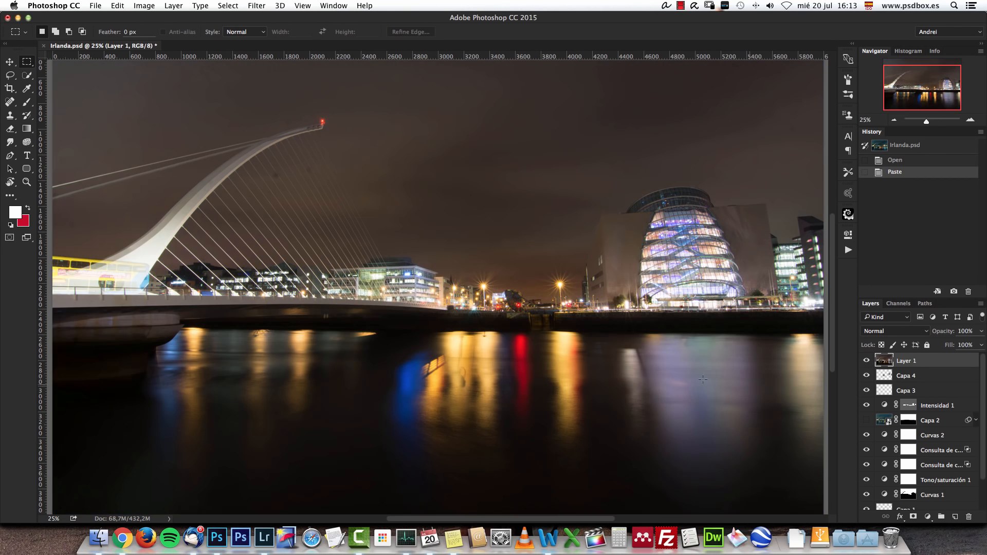
left_click_drag(921, 94, 883, 100)
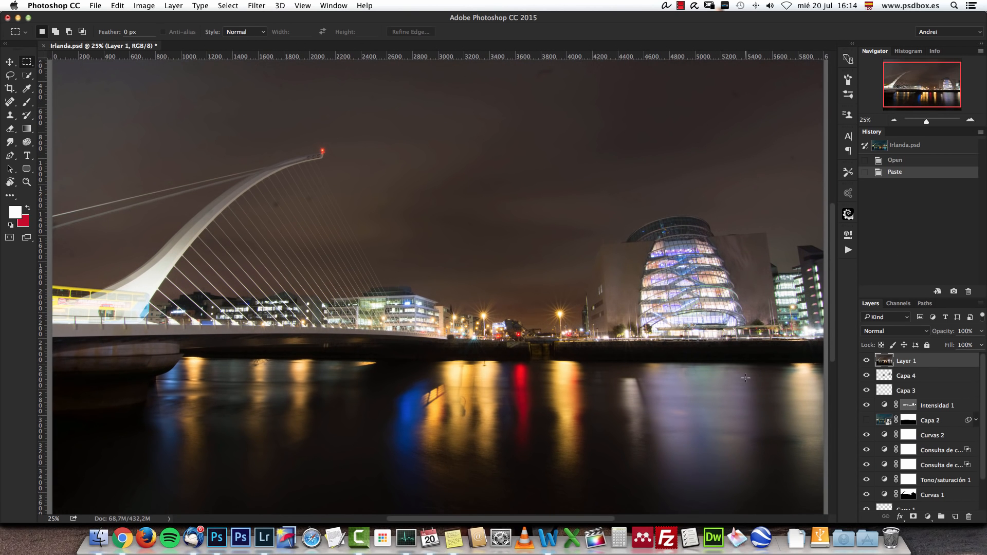
left_click(867, 361)
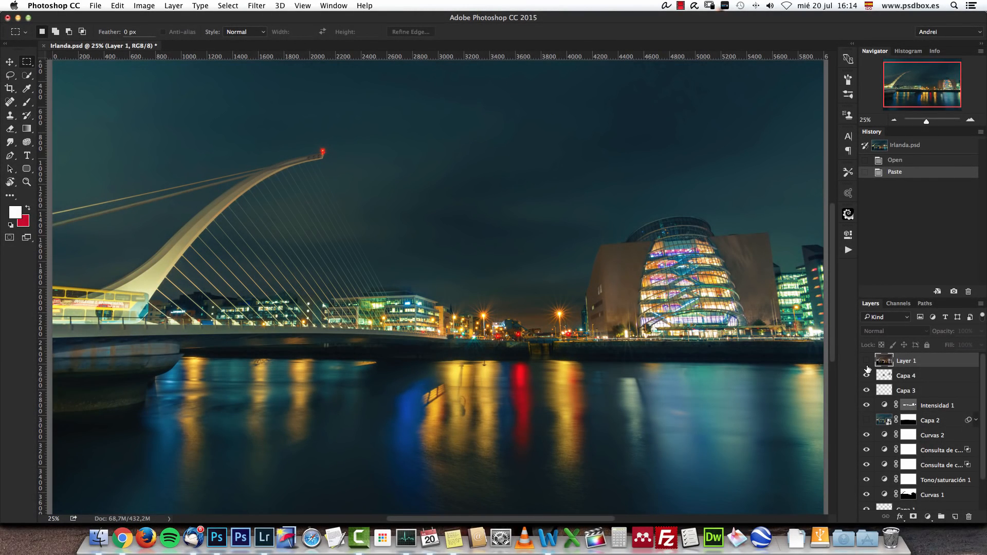
left_click(894, 120)
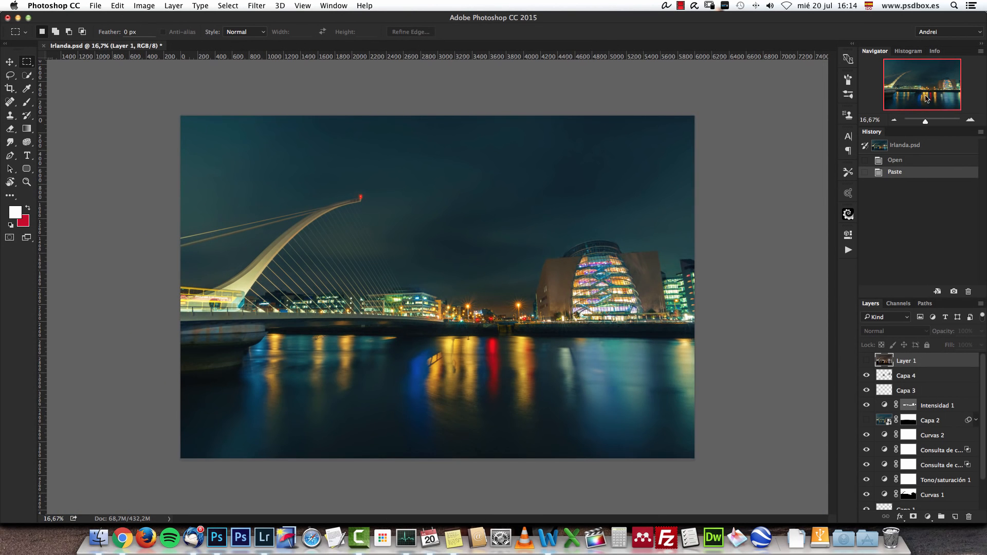
left_click(971, 120)
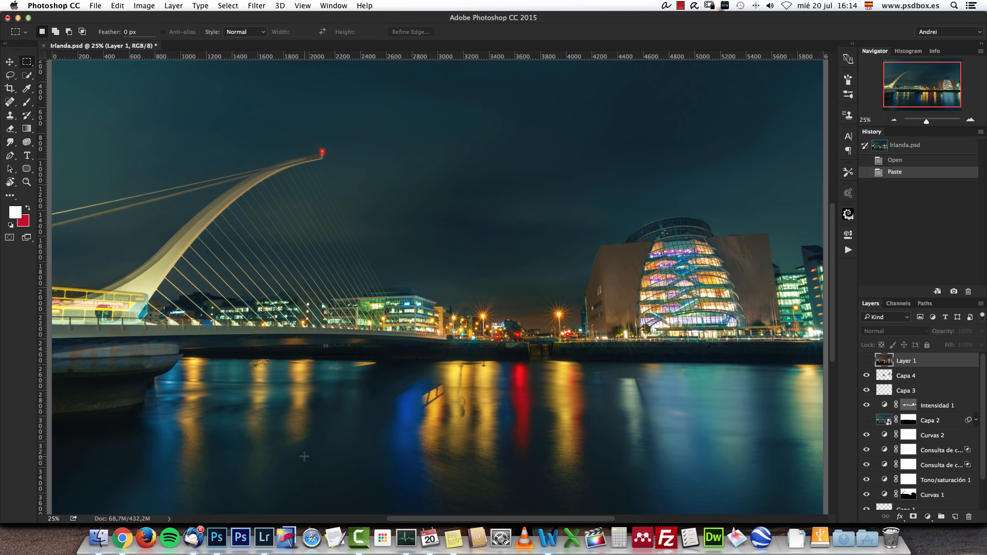
Step: Switch to Lightroom, dismissing the clipboard export message on the way
left_click(264, 538)
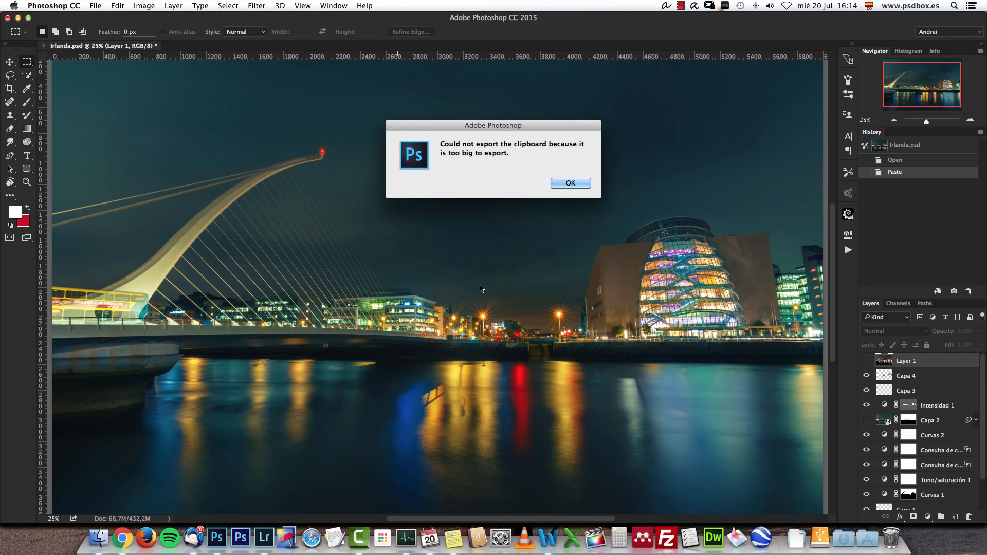
key("Return")
left_click(264, 538)
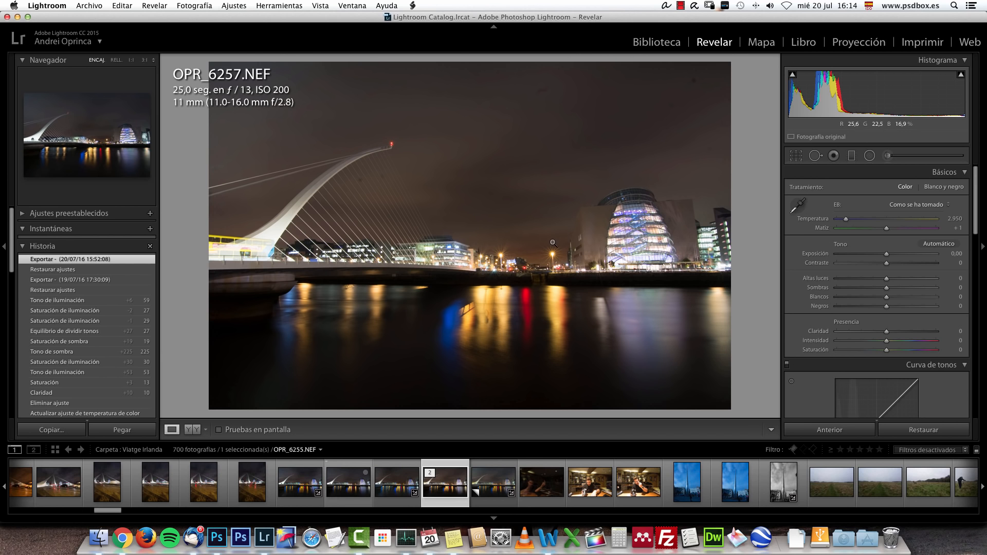
Step: Switch to Finder and open OPR_6257.dng with Adobe Photoshop CC 2015
key("super+Tab")
key("super+Tab")
key("super+Tab")
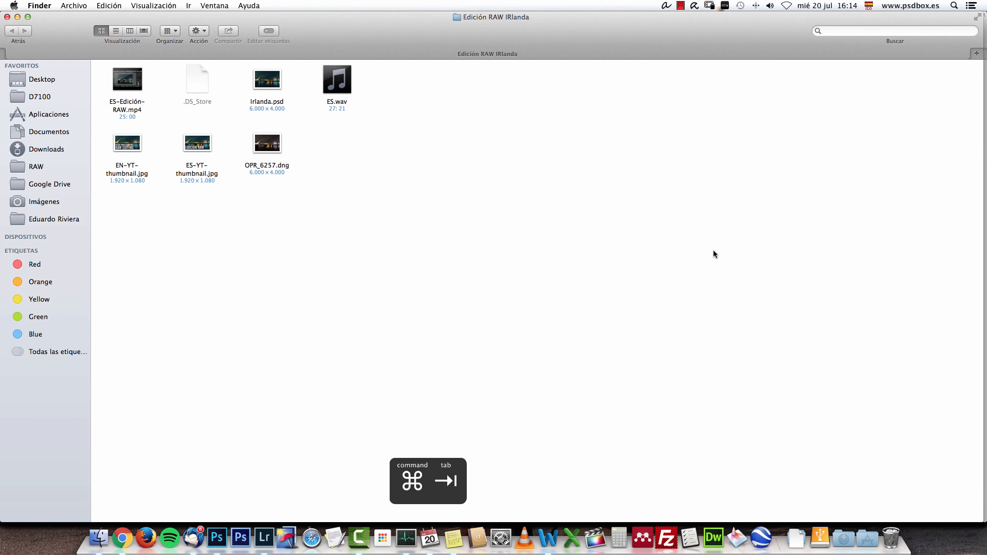
right_click(273, 135)
mouse_move(319, 152)
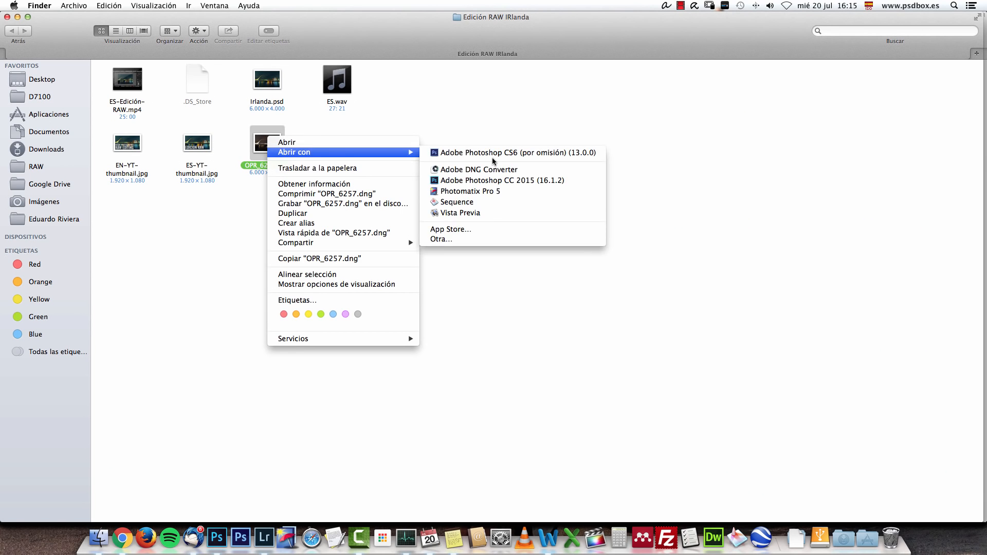
left_click(499, 181)
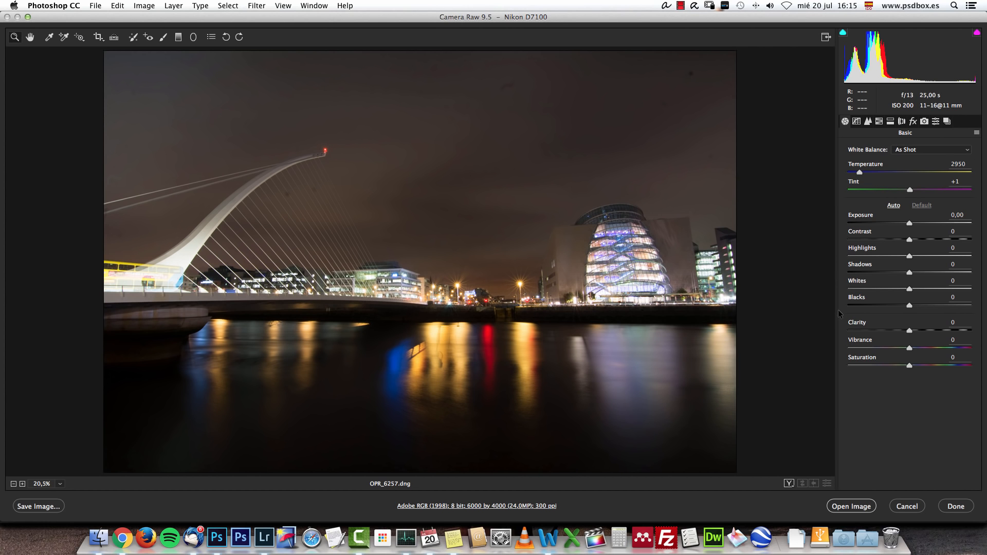
Step: Switch to Lightroom and review the Basic and Tone Curve develop settings of OPR_6257.NEF
left_click(264, 538)
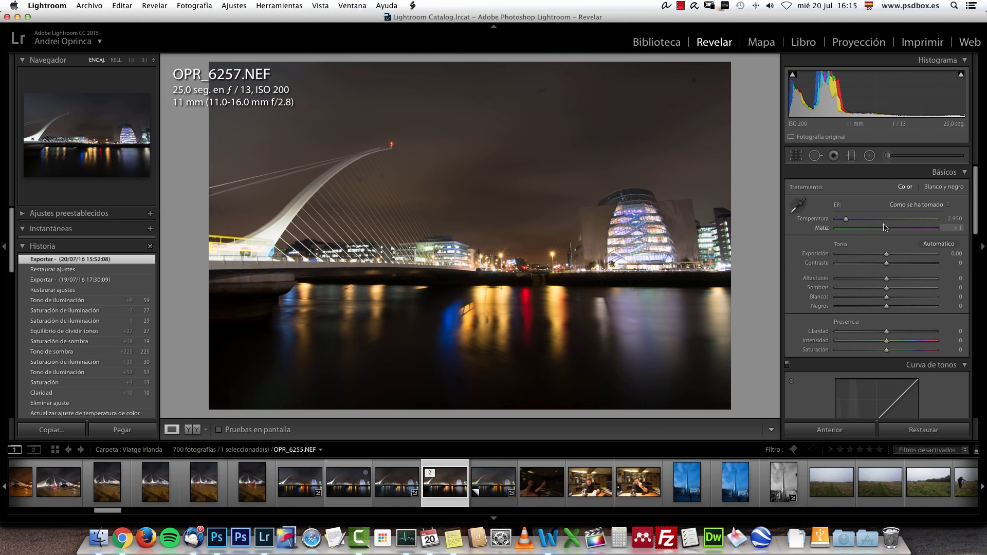
mouse_move(976, 193)
left_mouse_down()
mouse_move(970, 349)
mouse_move(970, 193)
left_mouse_up()
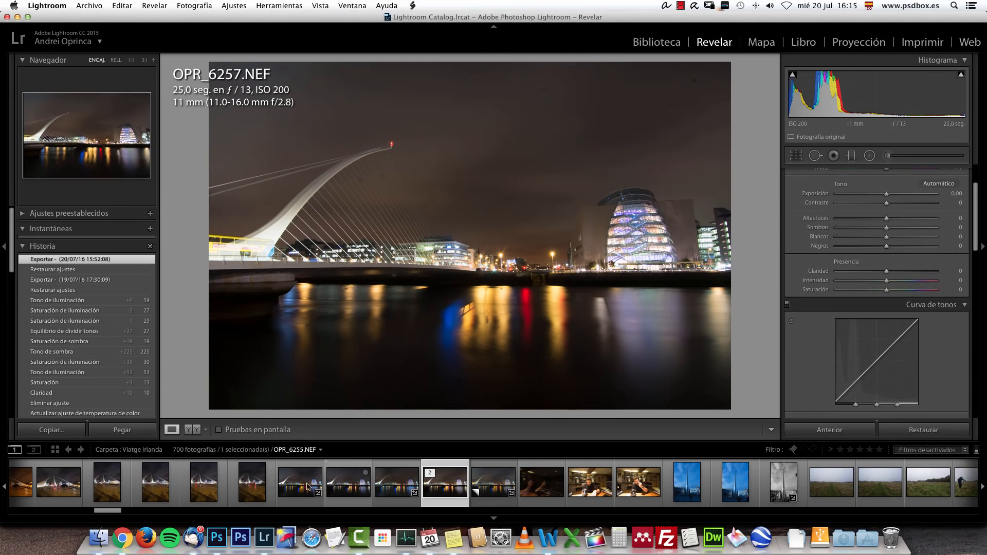
Step: Return to Photoshop, review the Camera Raw settings from Tone Curve through Effects and Basic, and cancel without opening the image
left_click(221, 541)
left_click(857, 122)
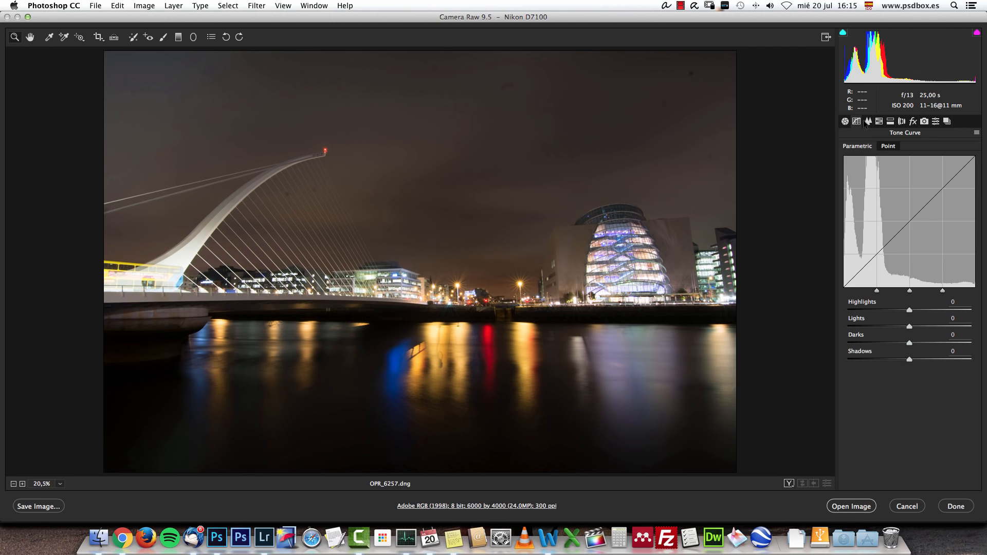
left_click(845, 122)
left_click(857, 122)
left_click(868, 122)
left_click(890, 123)
left_click(902, 123)
left_click(913, 122)
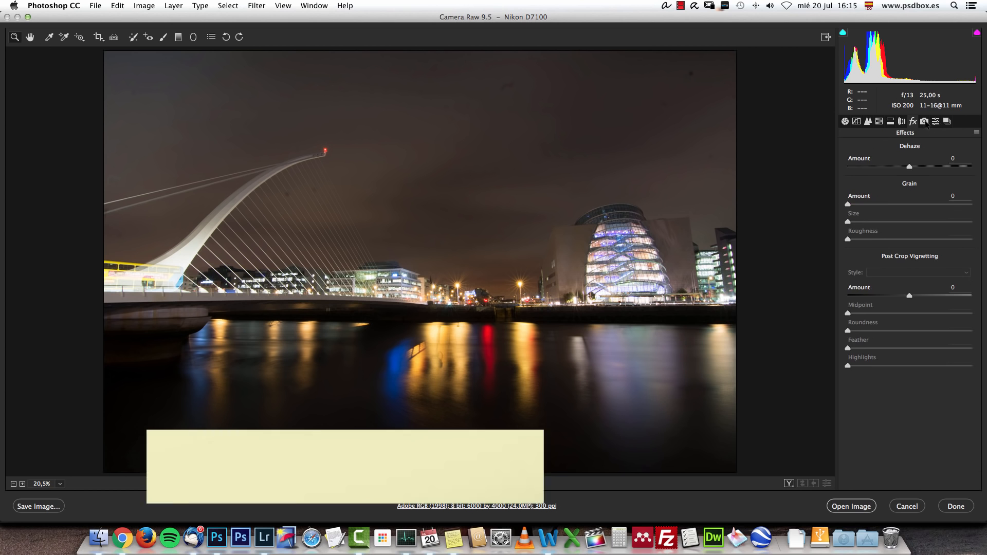
left_click(845, 122)
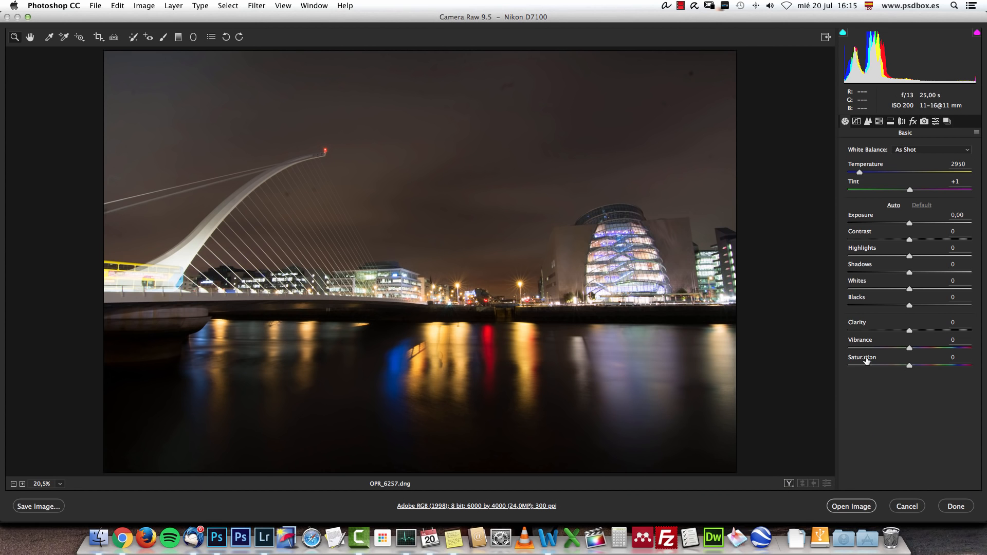
key("shift")
left_click(907, 506)
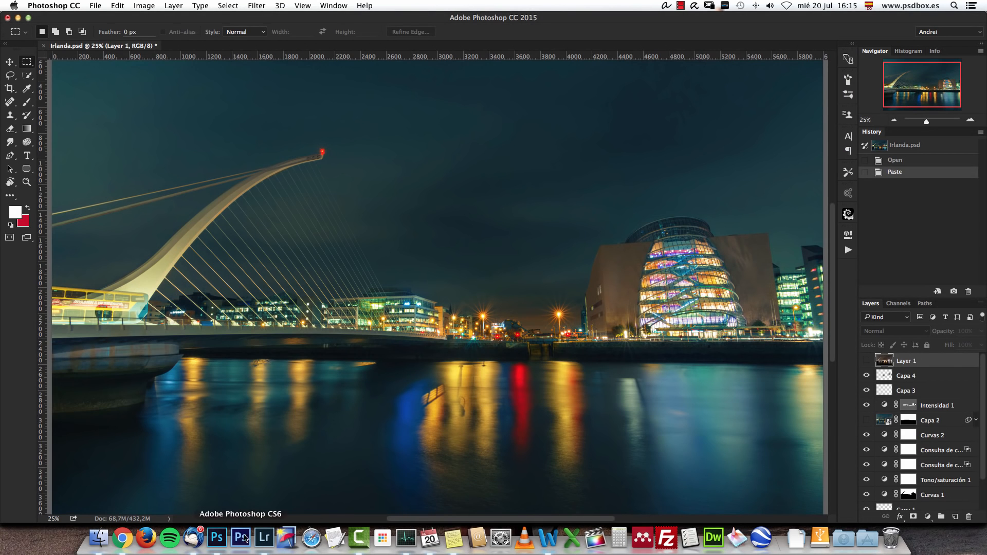
Step: Switch to Lightroom and view the vertical shots OPR_6251 and OPR_6250 and the edited copy of OPR_6257, returning to its original
left_click(265, 538)
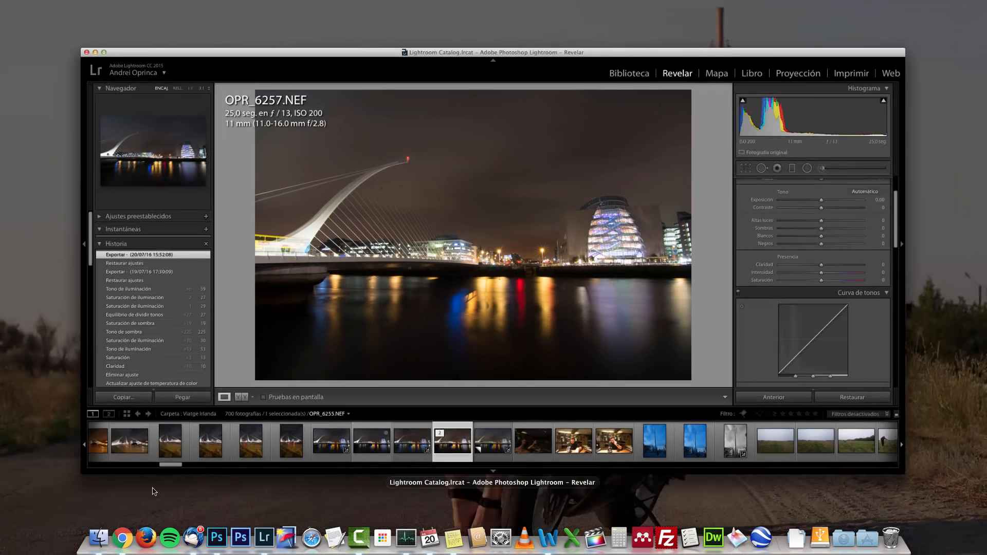
left_click(152, 489)
left_click_drag(123, 512, 120, 511)
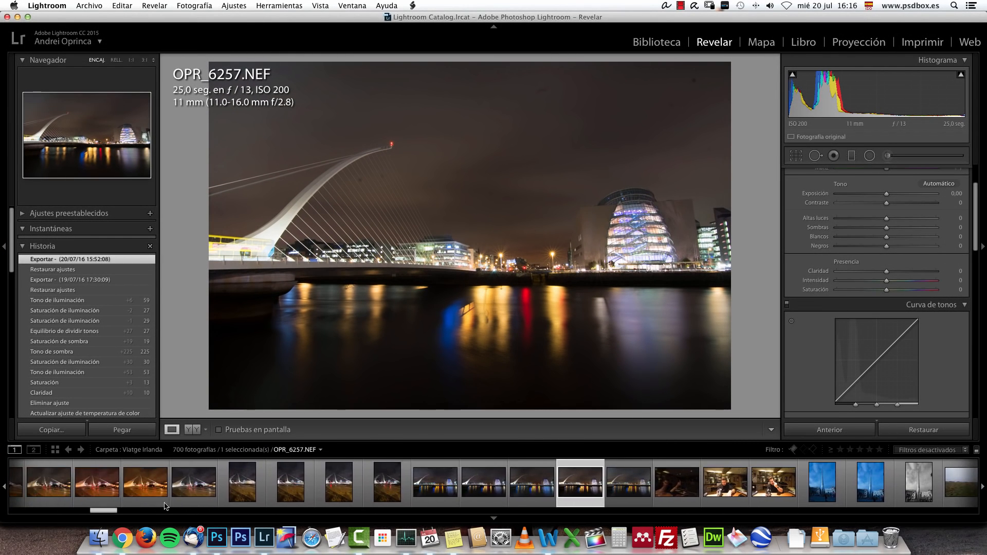
left_click(278, 486)
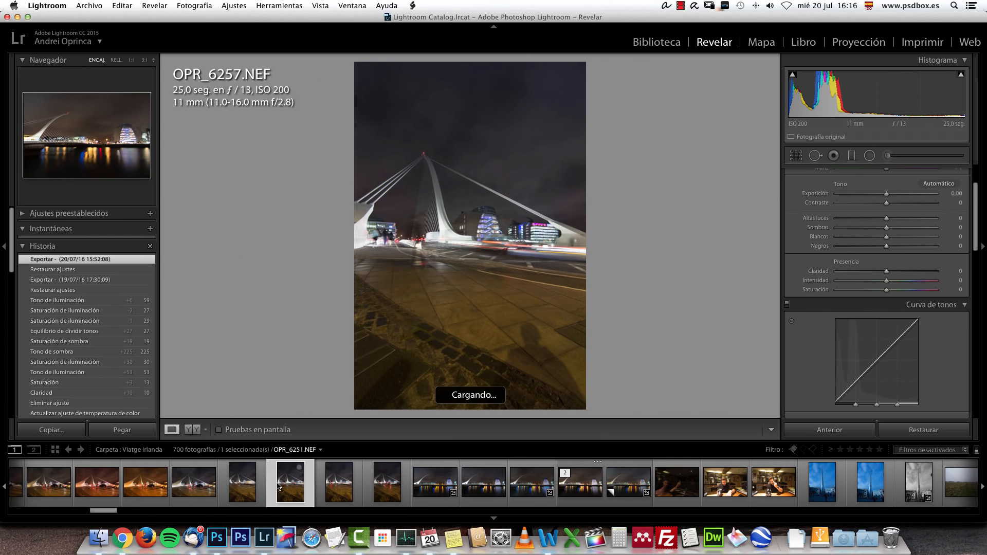
left_click(244, 489)
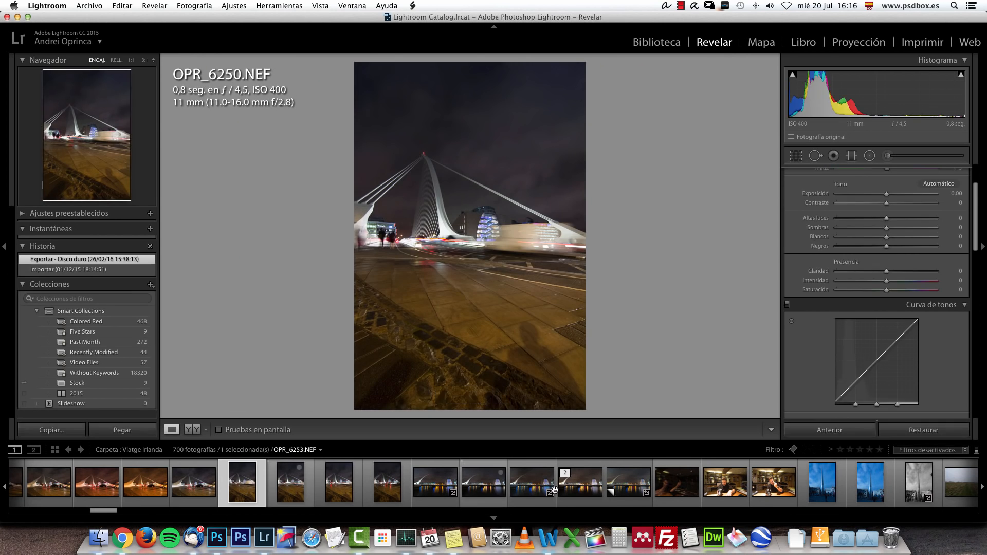
left_click(631, 485)
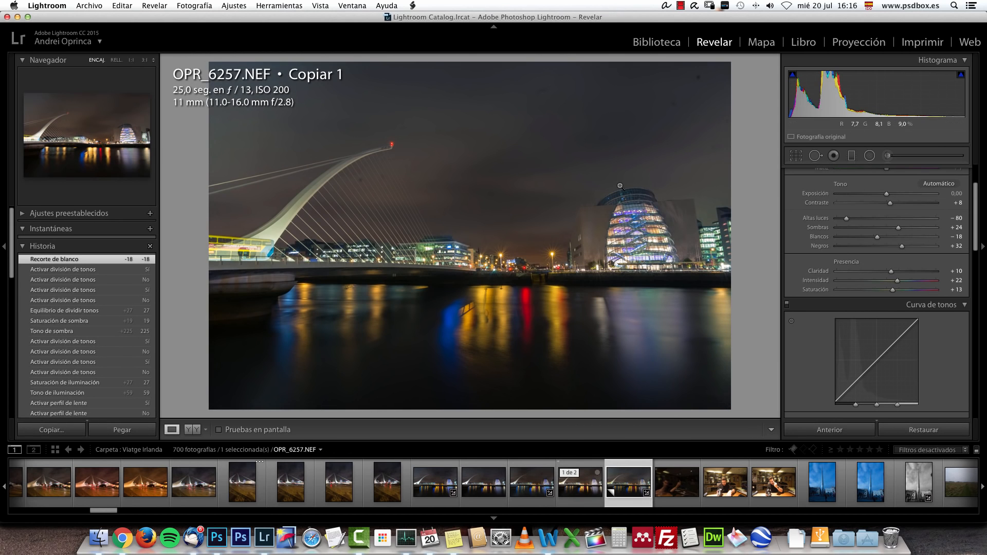
left_click(543, 90)
key("Left")
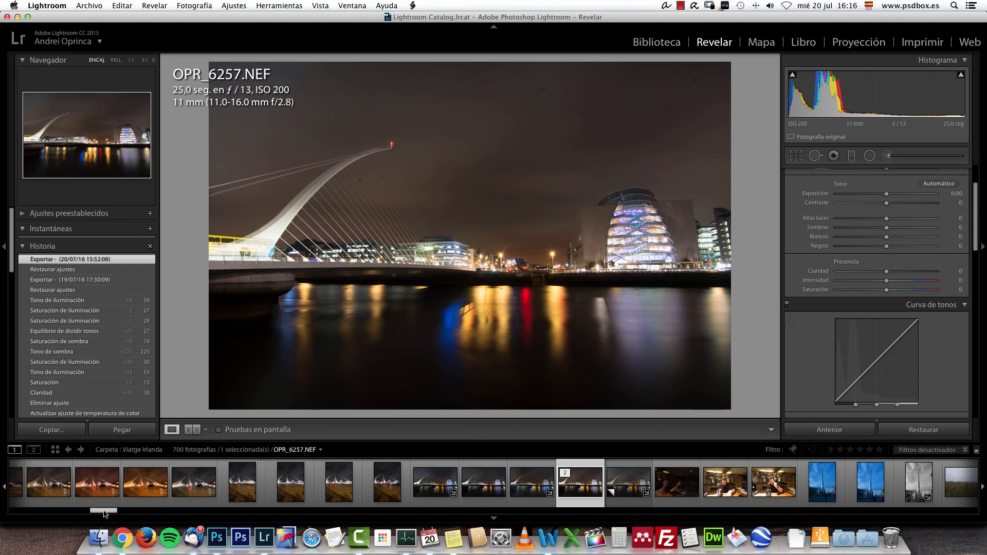
Step: Browse the earlier night shots of the bridge, viewing OPR_6241, OPR_6244, OPR_6237 and OPR_6236
left_click_drag(103, 514, 92, 511)
left_click(221, 482)
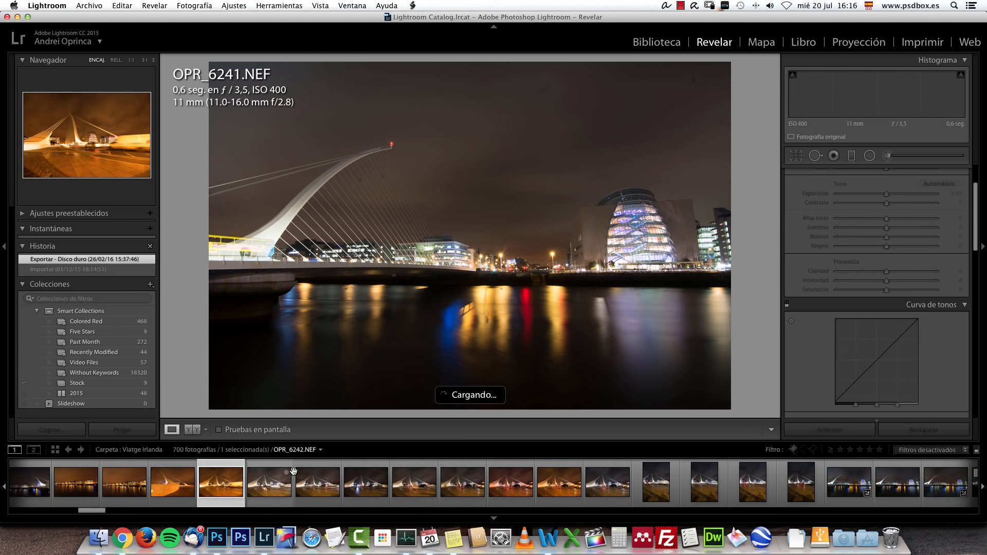
left_click(370, 487)
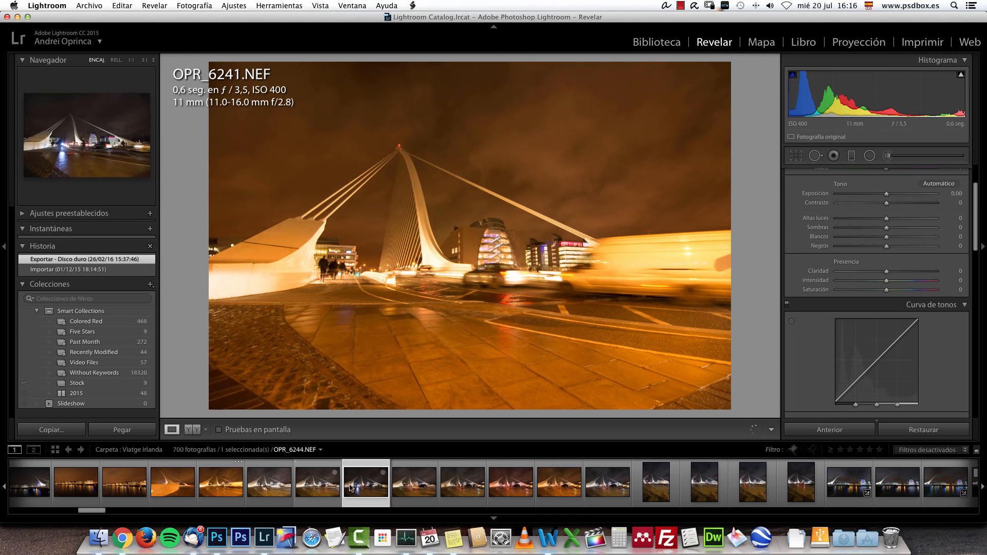
left_click(40, 491)
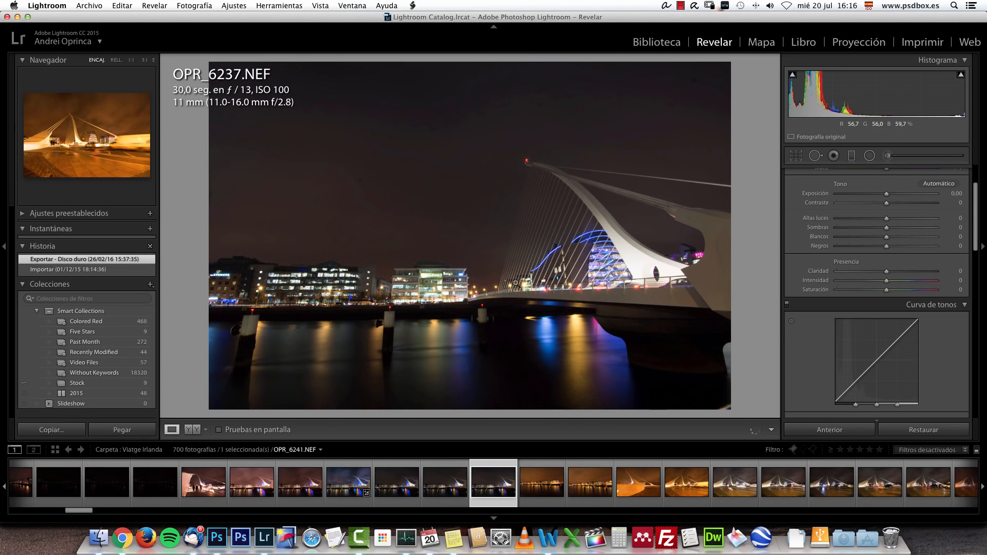
left_click(437, 490)
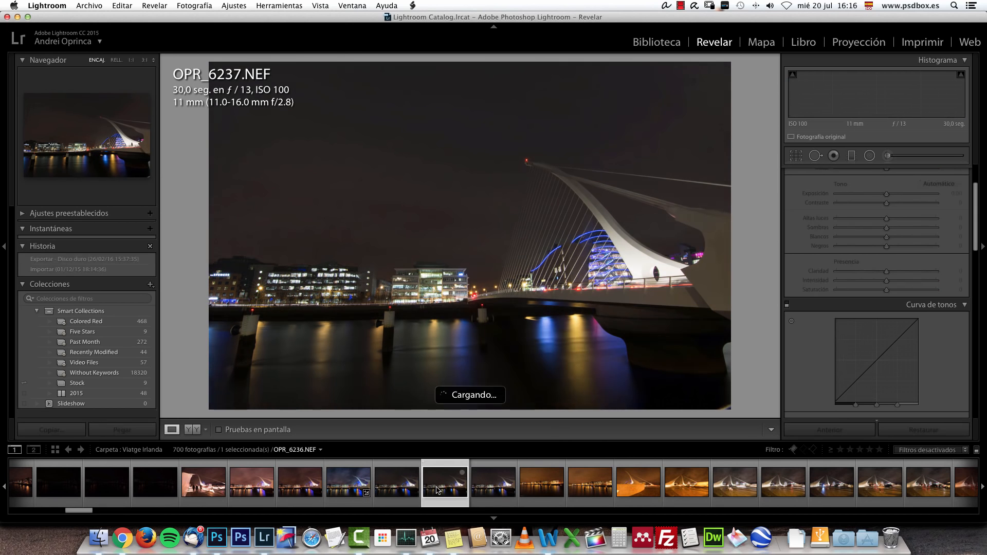
left_click_drag(84, 513, 119, 513)
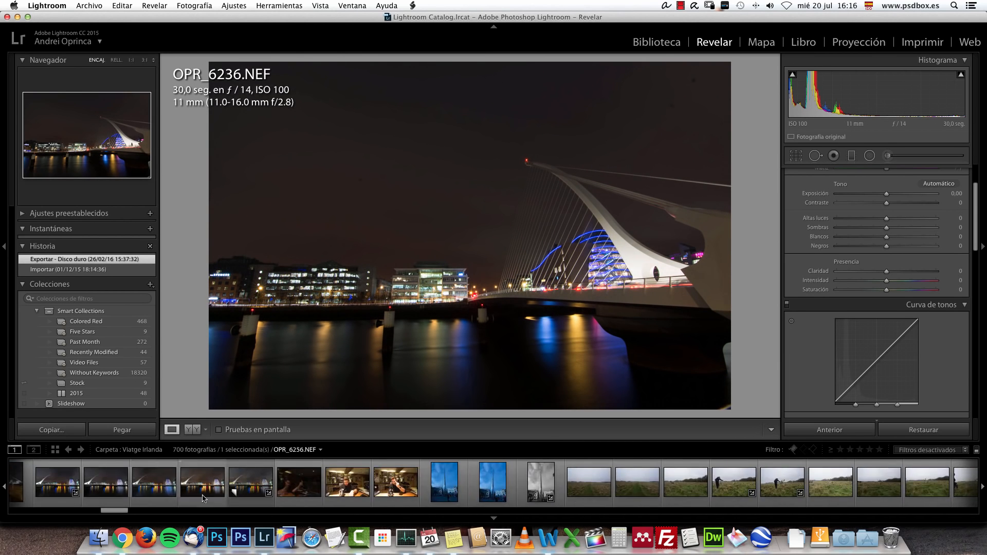
Step: Compare OPR_6257.NEF with its virtual copy Copiar 1 and reselect the unedited original
left_click(221, 494)
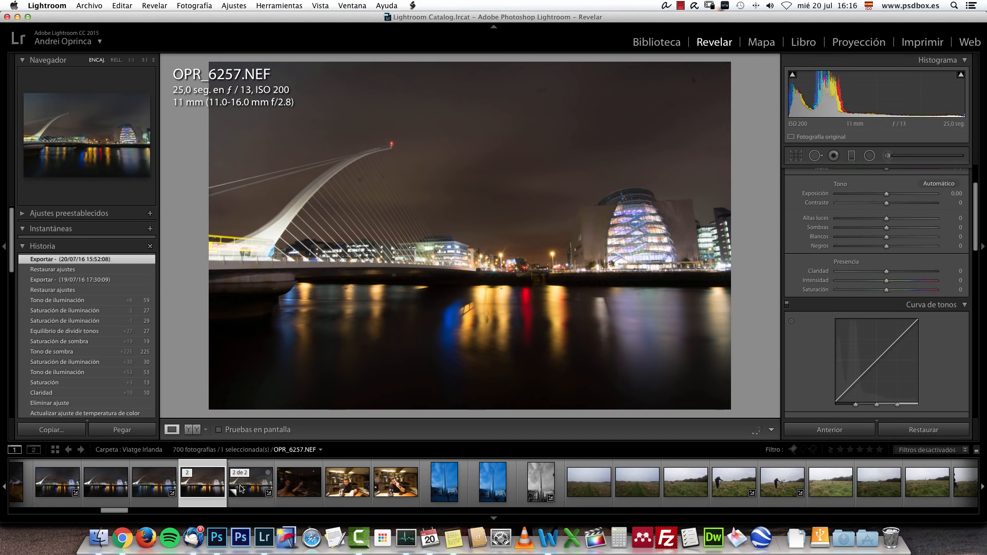
left_click(257, 486)
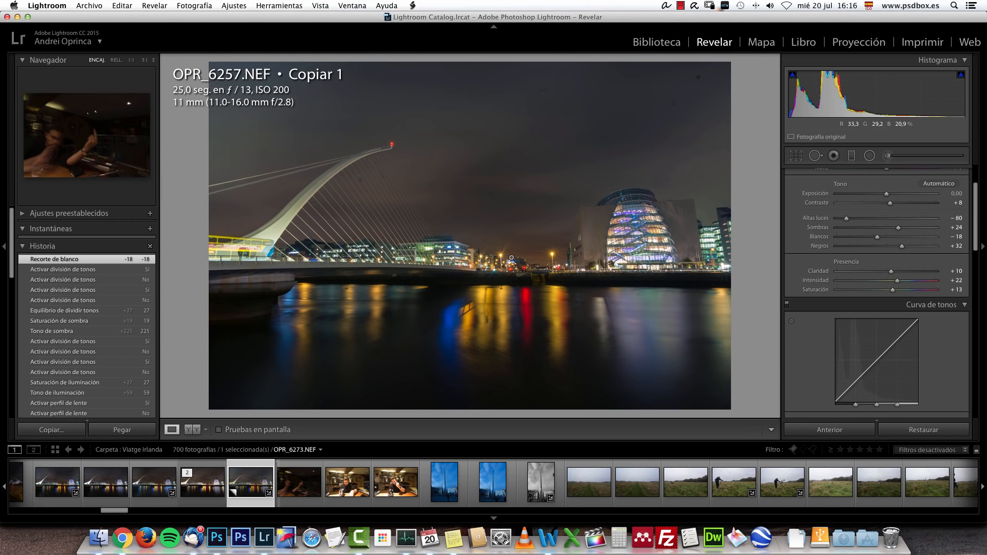
left_click(203, 483)
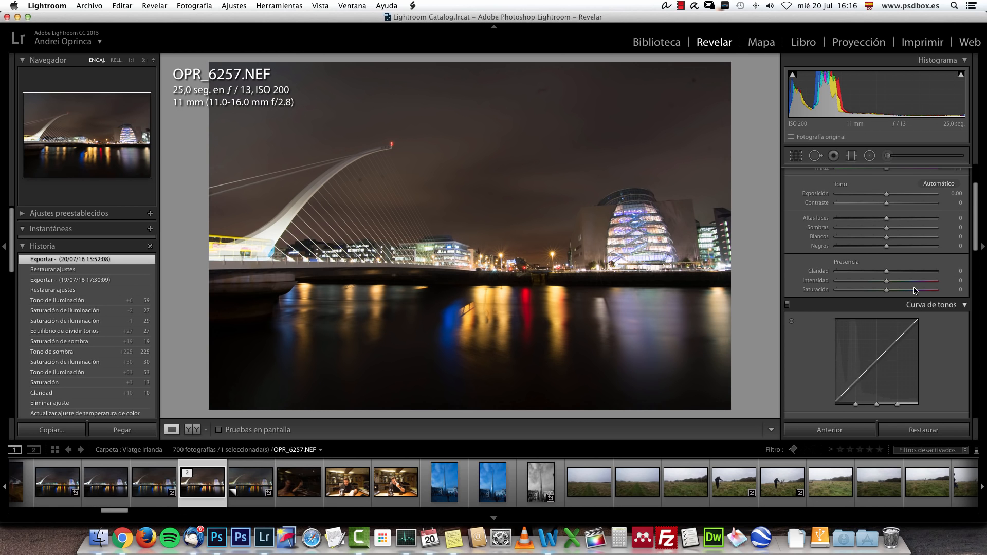
Step: Set the white balance temperature of OPR_6257.NEF to 2828
scroll(915, 288, "up", 3)
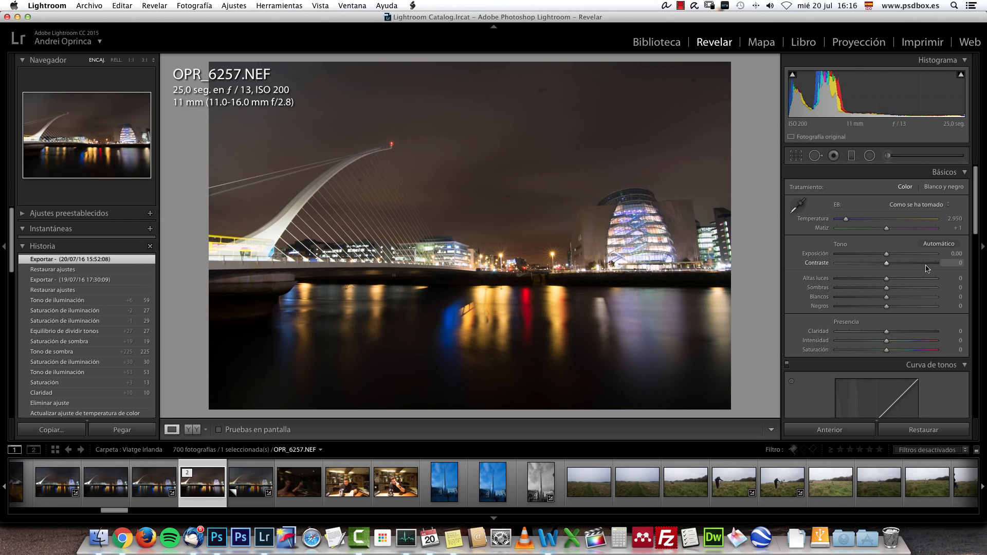
left_click(957, 219)
type("2828")
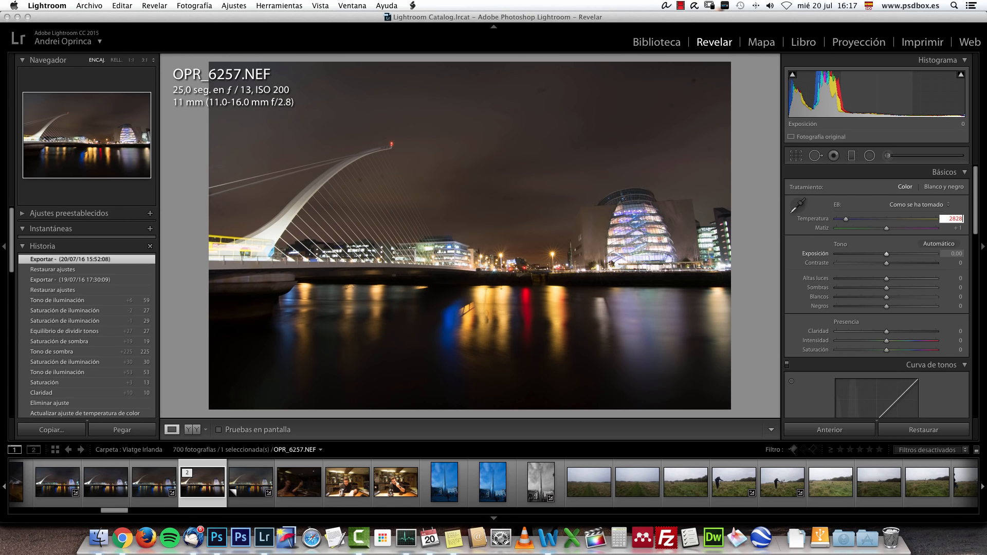
key("Return")
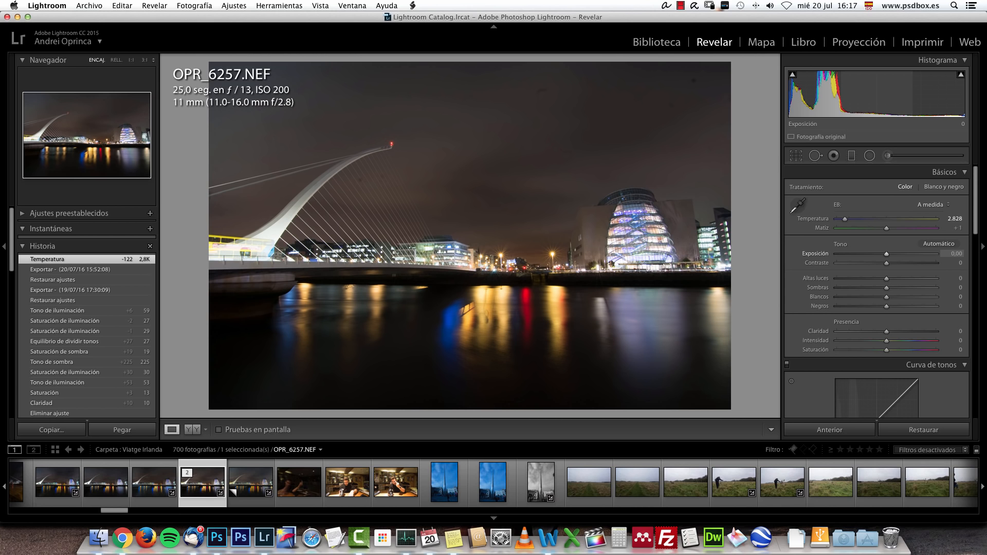
Step: Set the photo's contrast to +8, highlights to -58, shadows to +26 and blacks to +23
left_click(954, 263)
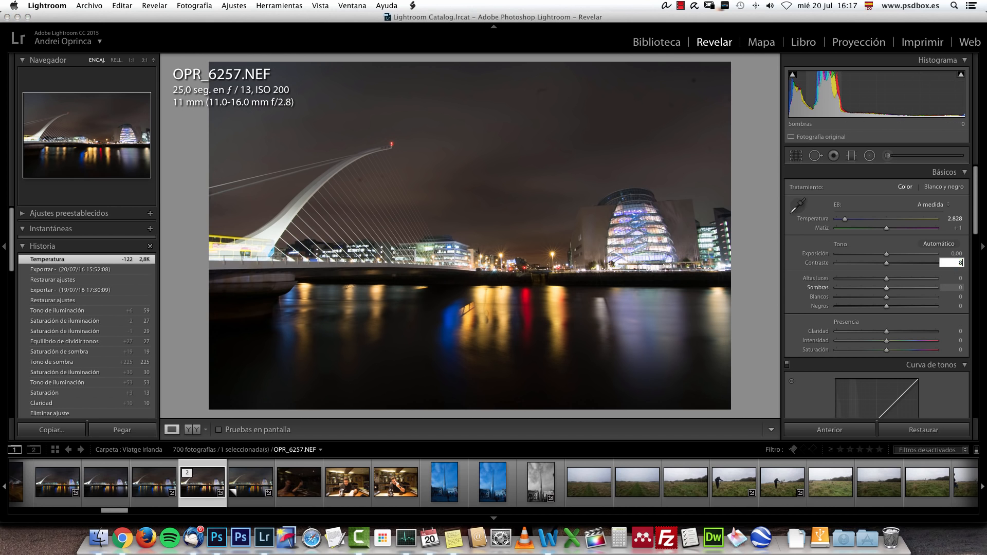
key("Return")
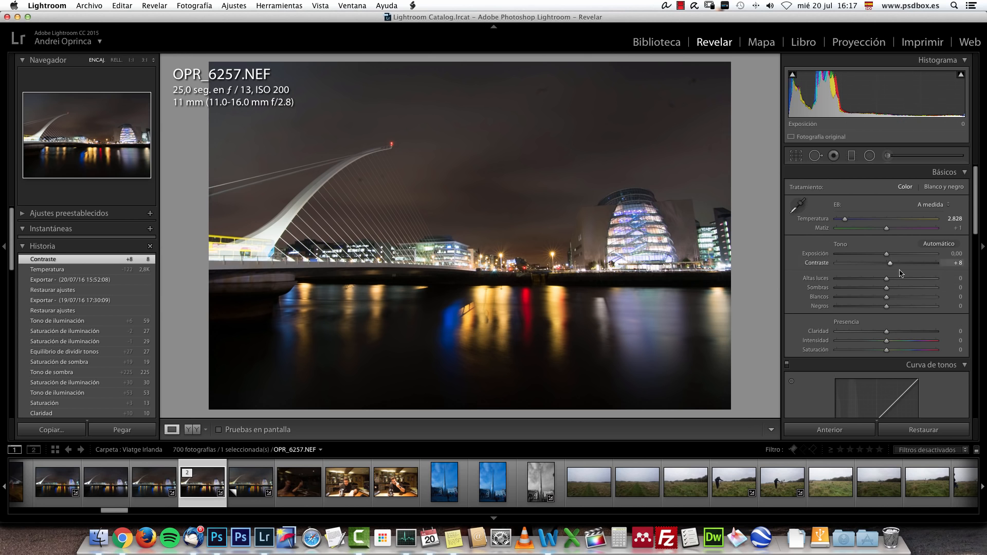
left_click_drag(888, 291, 857, 278)
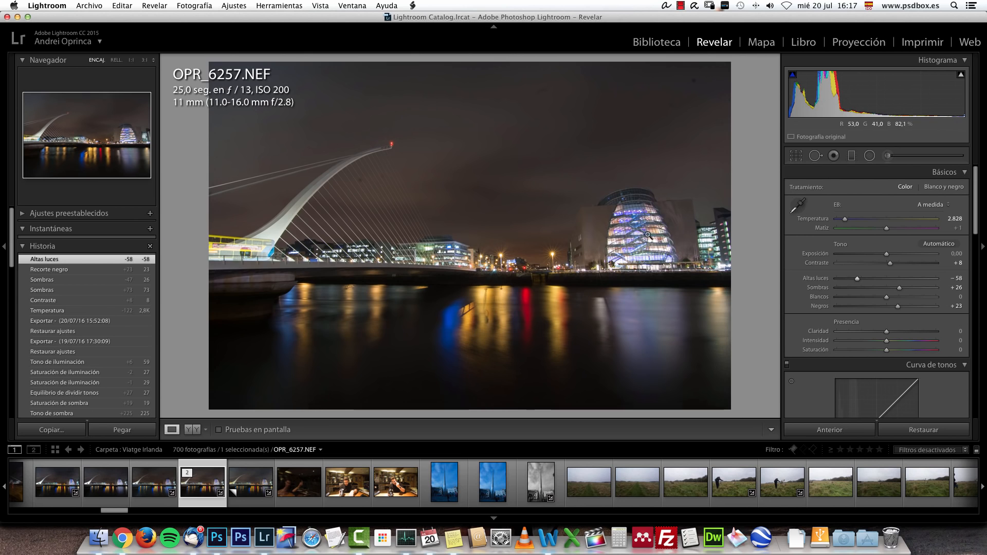
Step: Inspect the round glass building at 1:1 while adjusting highlights, and set highlights to -56 and whites to +34 for the whole photo
left_click(641, 231)
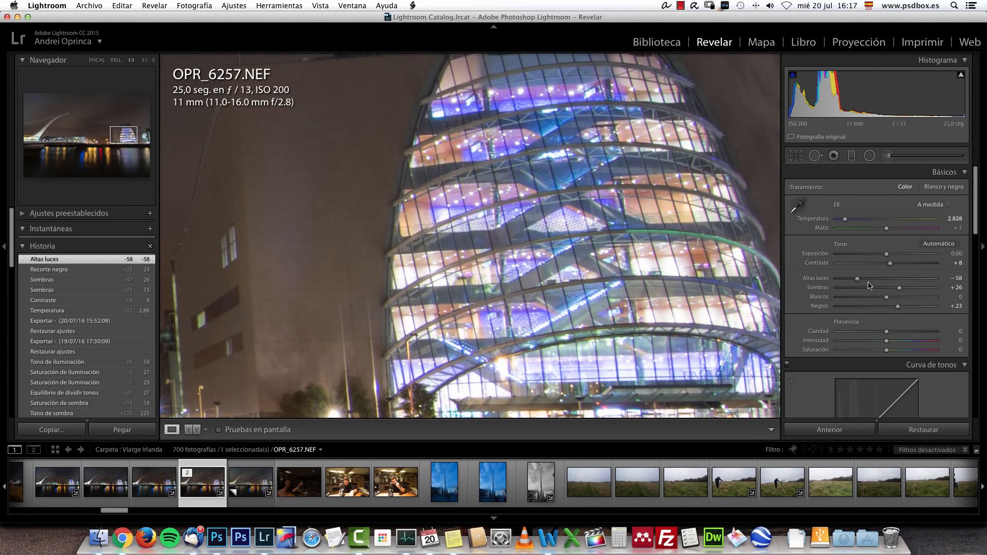
left_click_drag(857, 279, 882, 279)
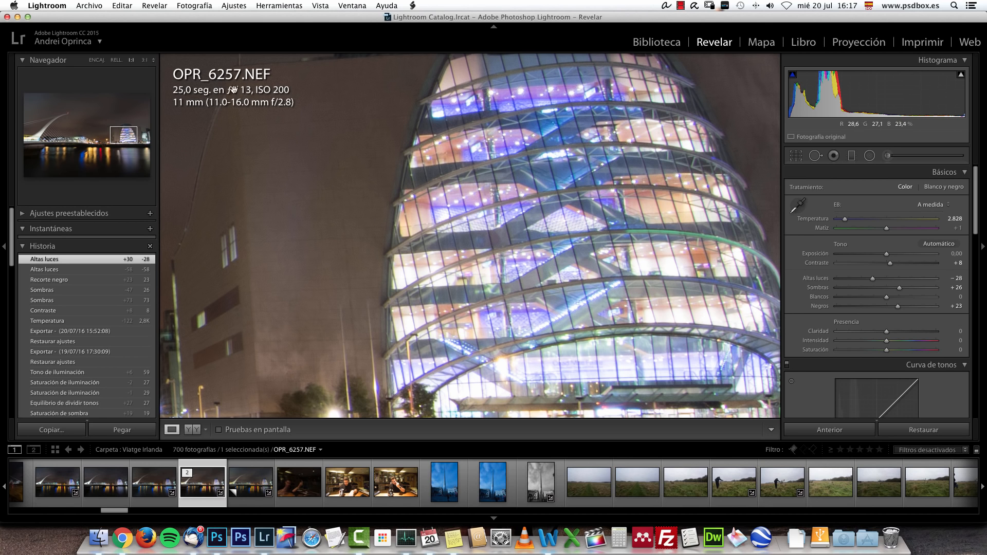
left_click(243, 150)
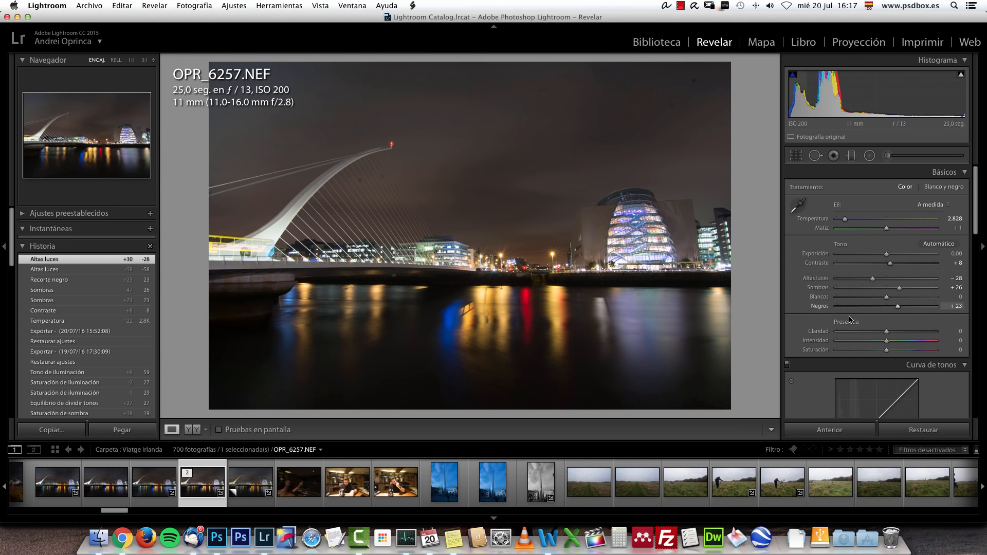
left_click_drag(873, 278, 902, 298)
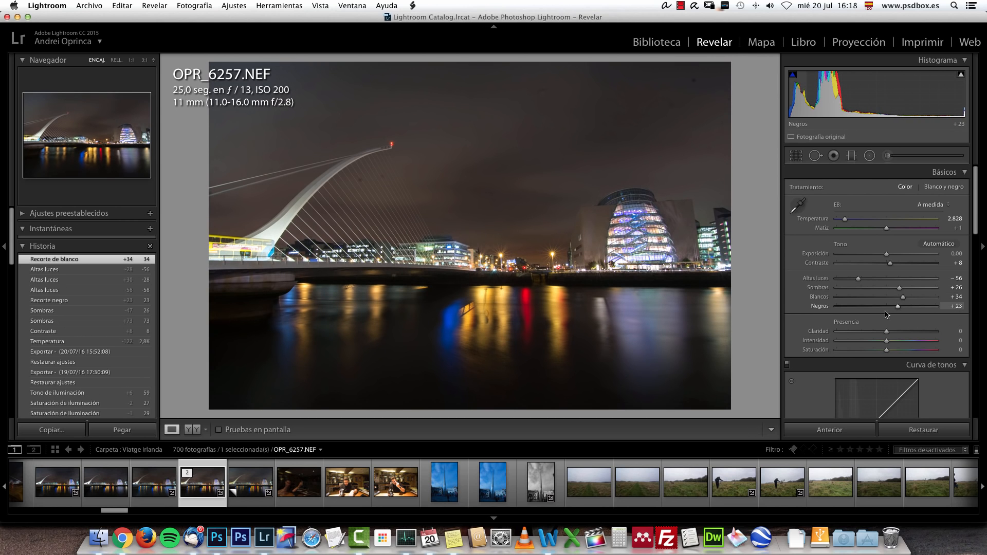
Step: Set the presence values to clarity +10, vibrance (Intensidad) +21 and saturation +13
left_click(960, 331)
type("10")
key("Return")
left_click(959, 341)
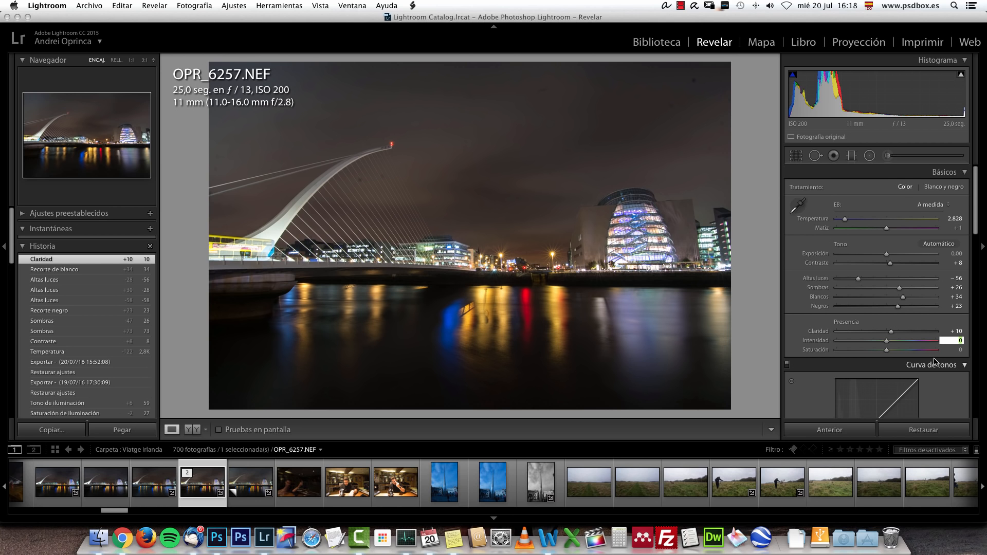
type("21")
key("Return")
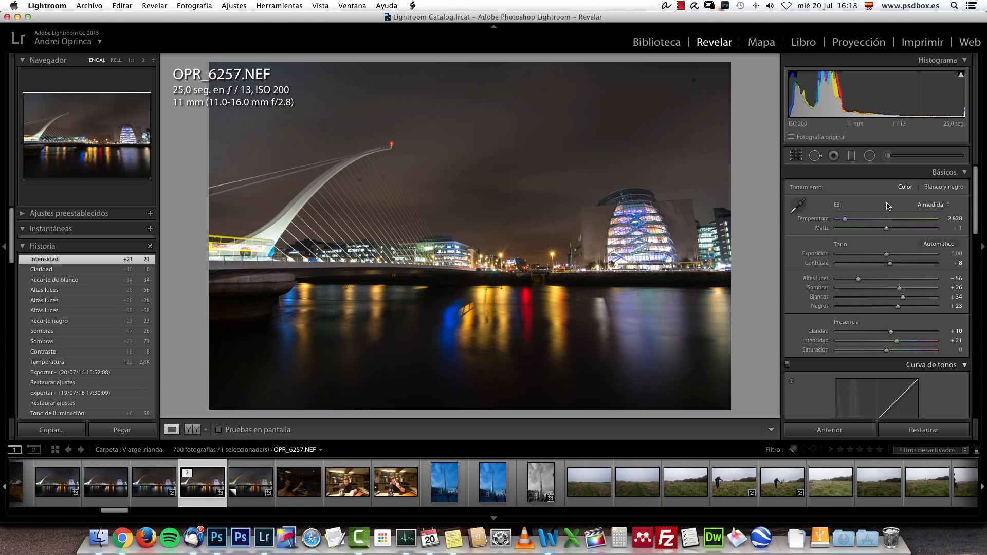
left_click(954, 350)
key("Return")
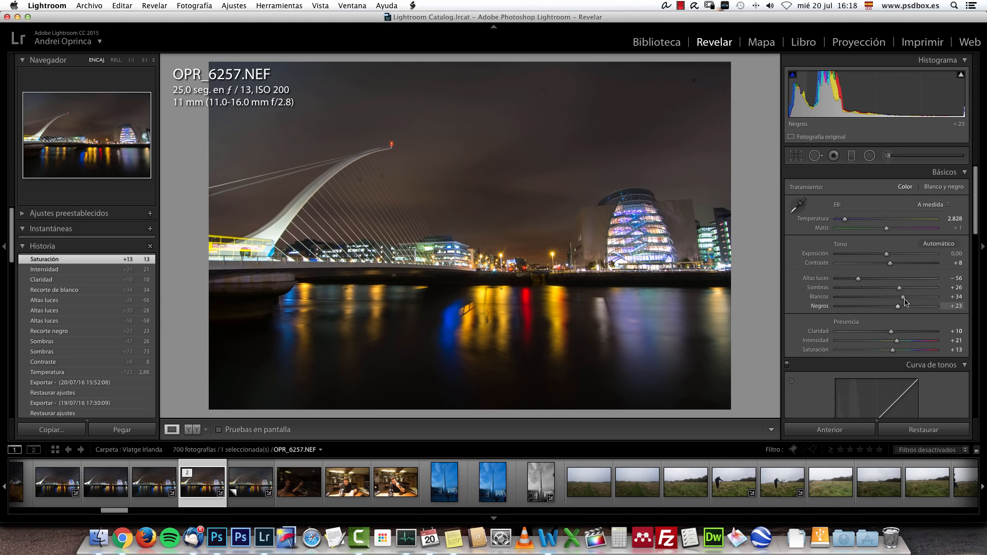
Step: Raise the basic shadows adjustment to +52
left_click_drag(900, 288, 896, 288)
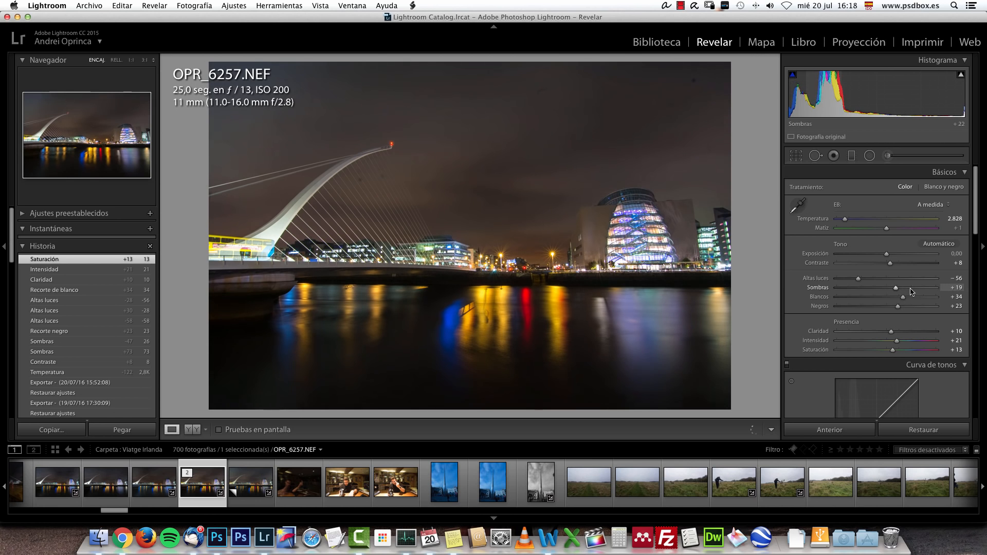
left_click(911, 289)
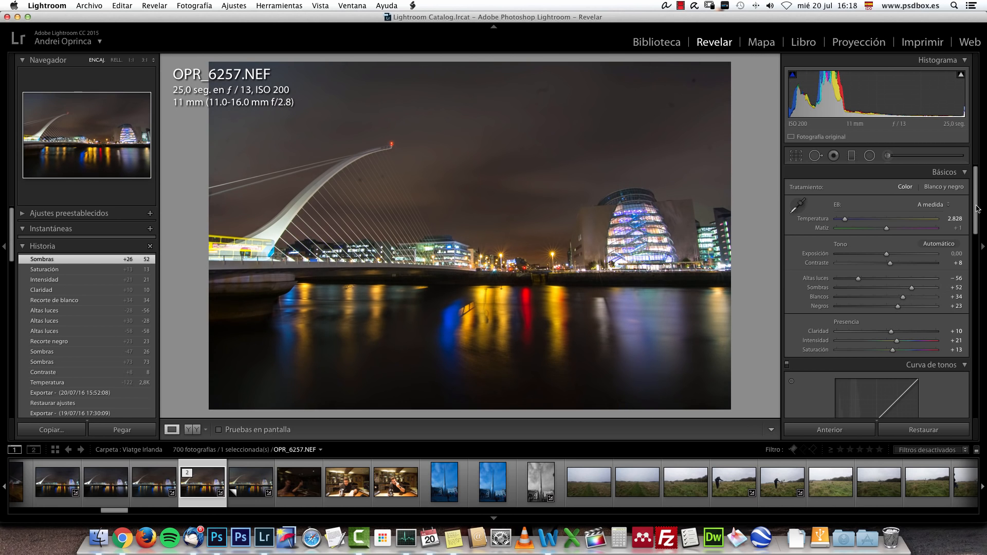
Step: Tint the highlights with split toning, using hue 59 and saturation 27
left_click_drag(976, 207, 980, 315)
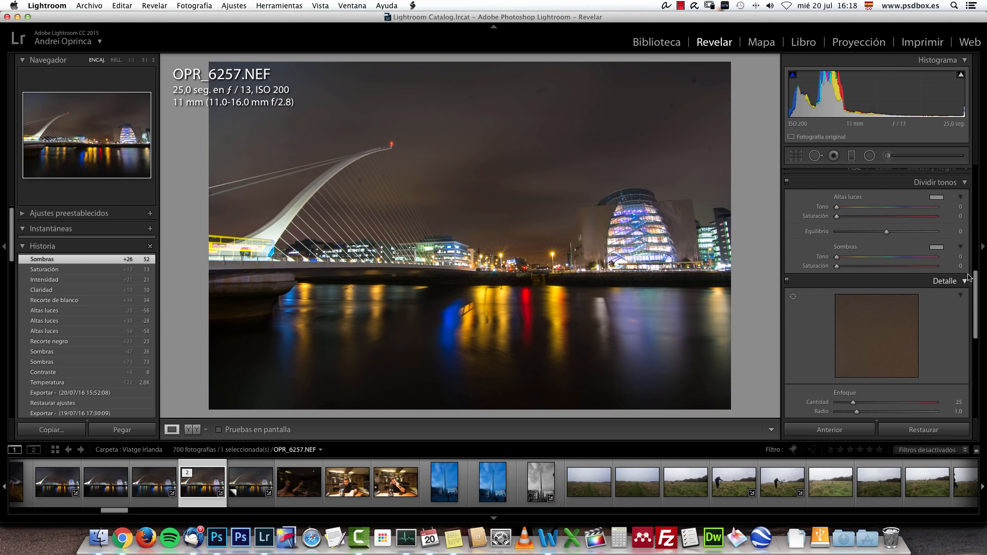
left_click_drag(977, 284, 978, 272)
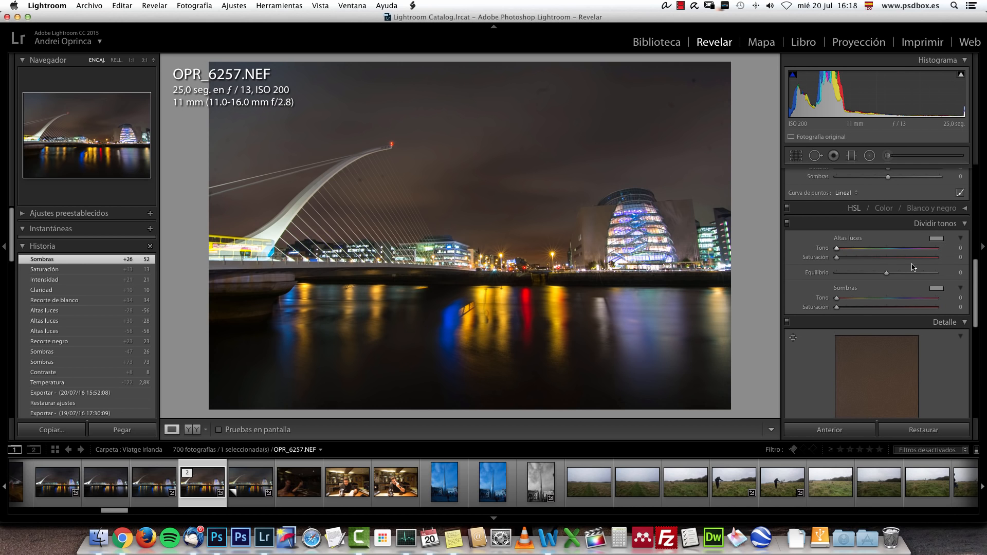
left_click(952, 248)
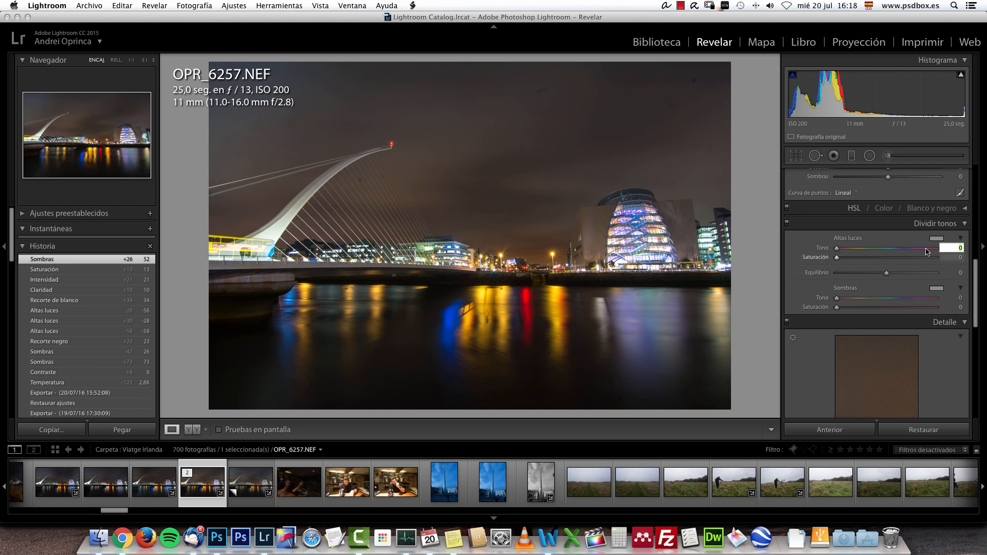
type("59")
key("Return")
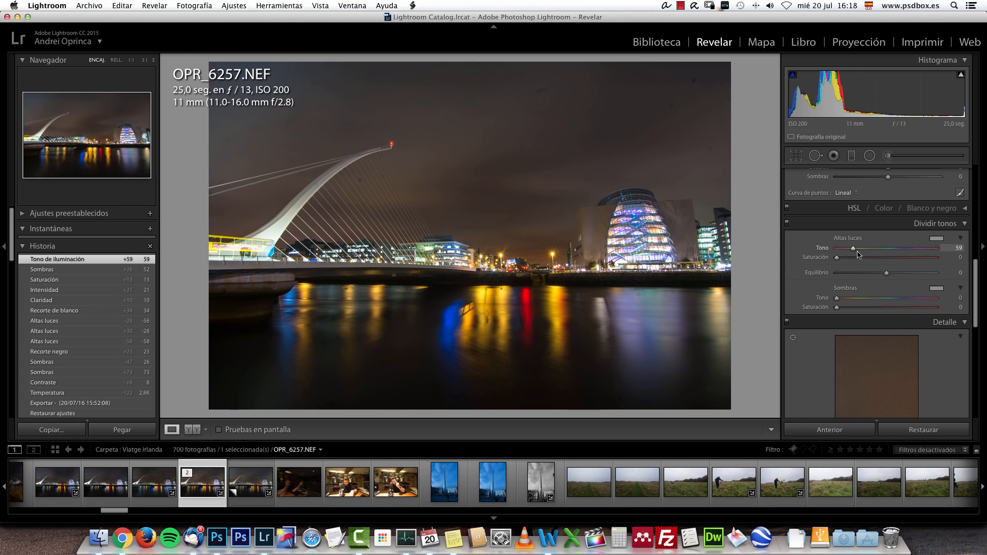
left_click(957, 257)
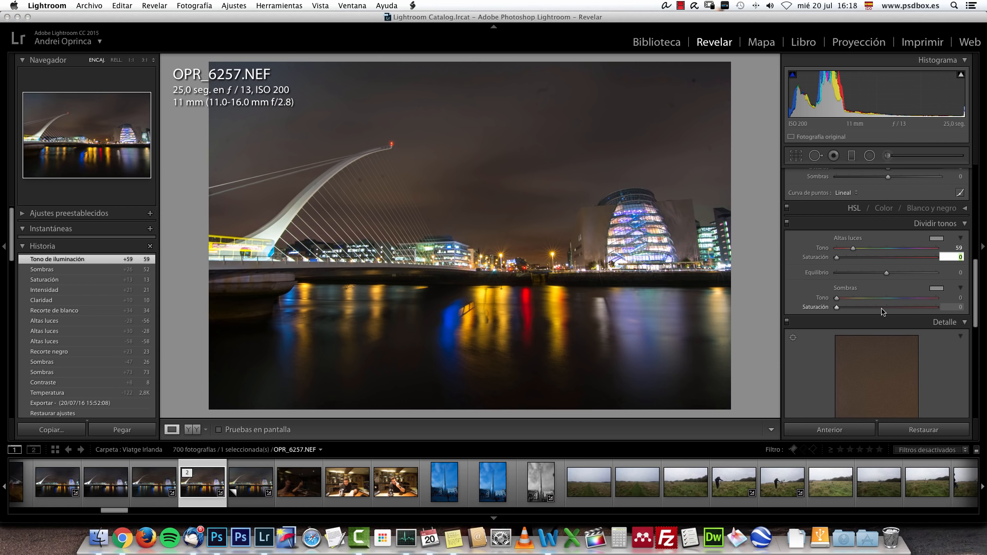
type("27")
key("Return")
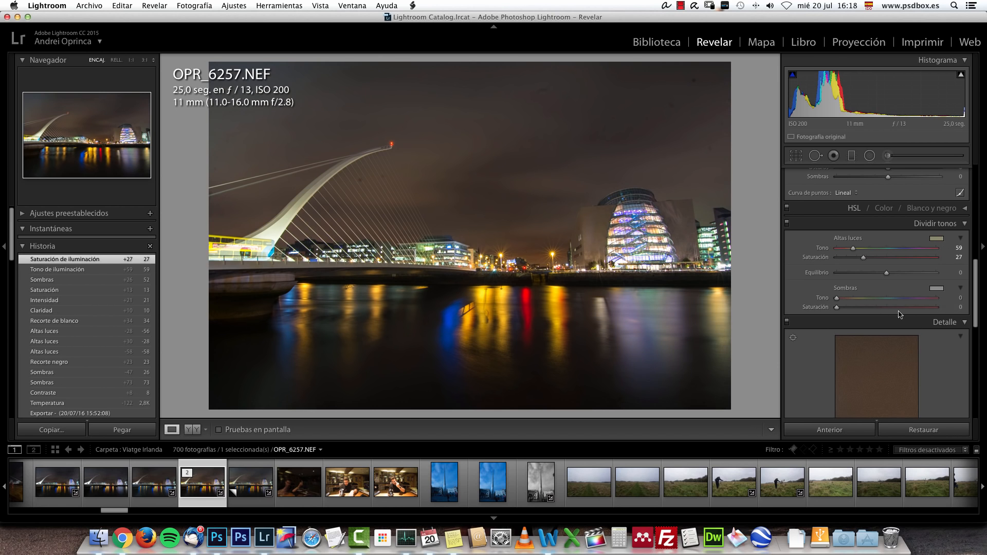
Step: Set the split toning balance to +27 and tint the shadows with hue 225 and saturation 19
left_click(960, 273)
type("27")
key("Return")
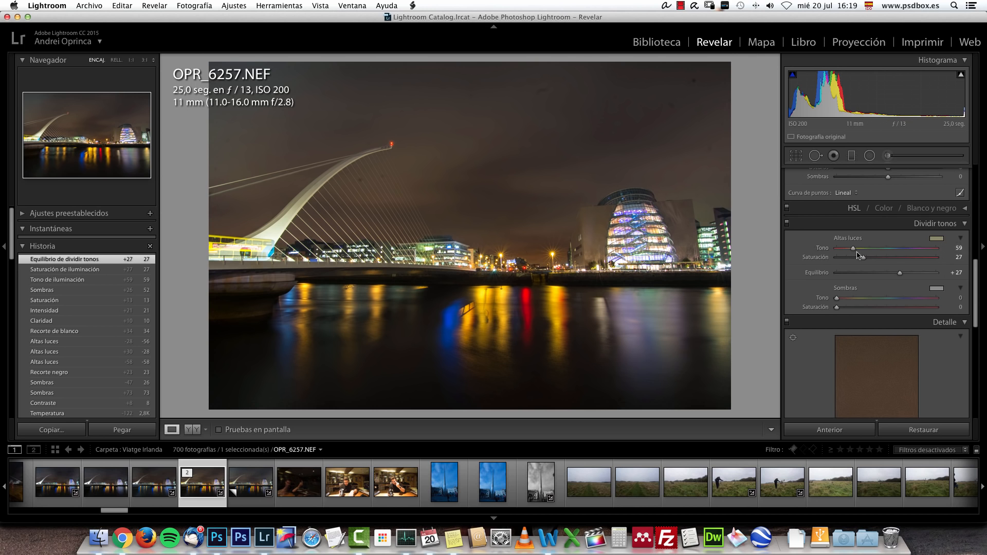
left_click(961, 299)
type("2")
key("Return")
left_click(959, 308)
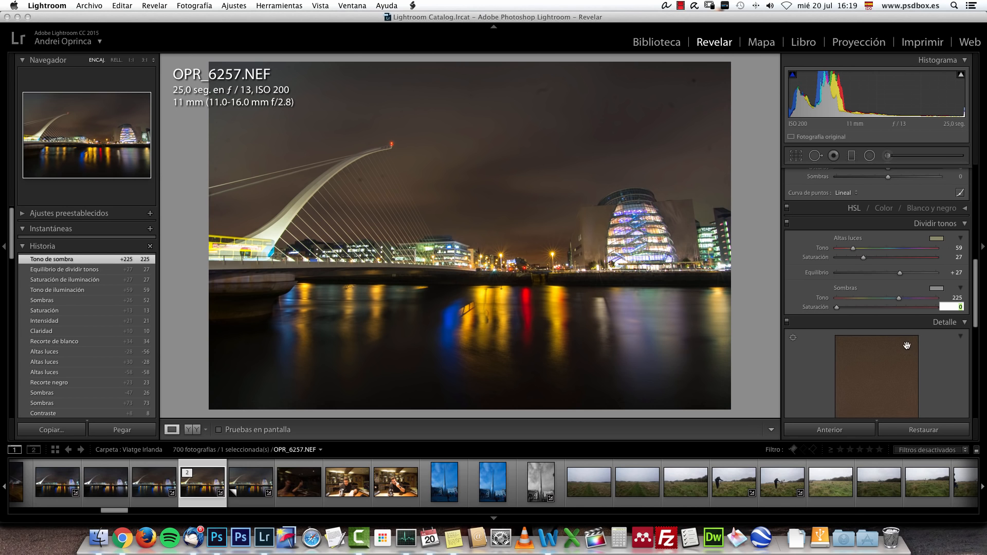
key("Return")
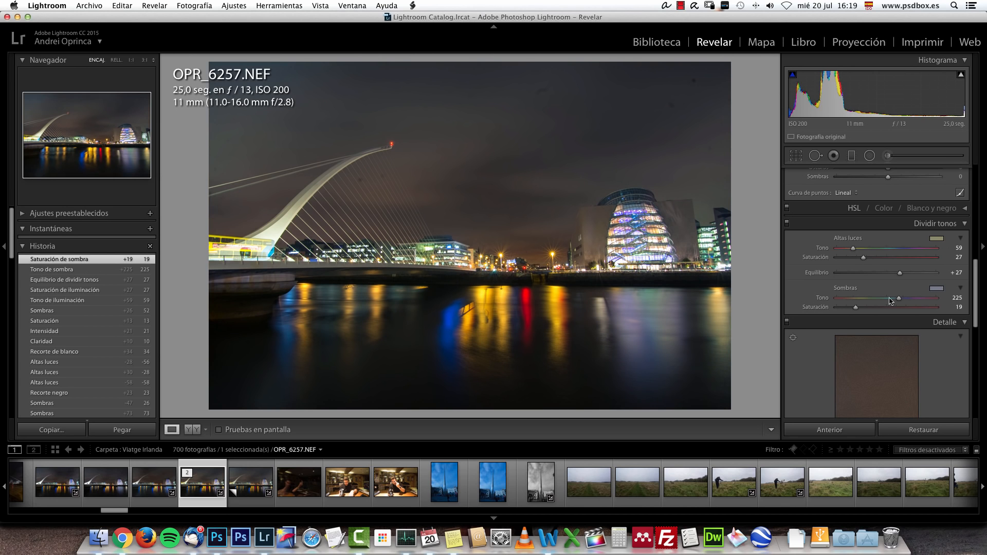
Step: Compare the photo without and with split toning by disabling the effect and enabling it again
scroll(976, 291, "down", 1)
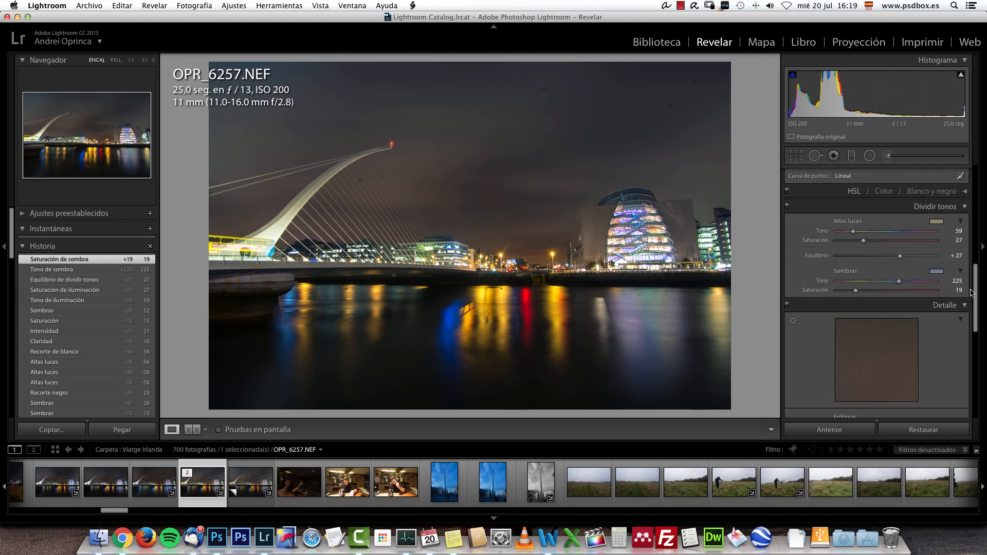
left_click(787, 207)
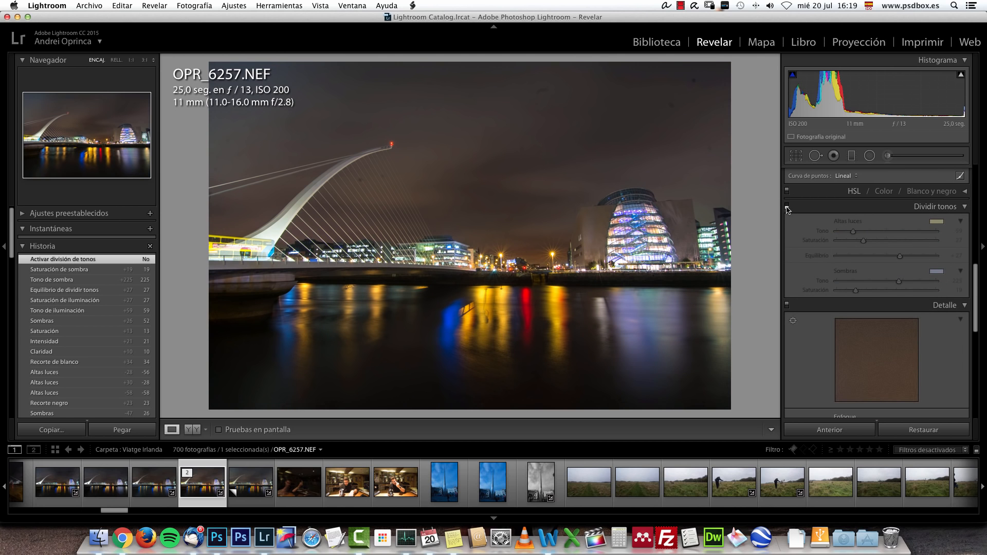
left_click(787, 208)
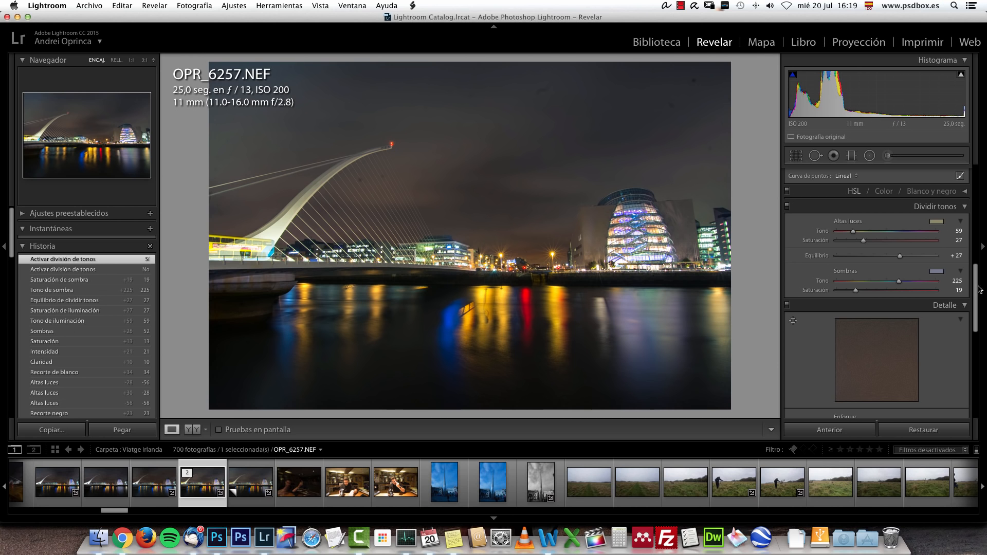
Step: Focus the detail preview on a lit building, and set the sharpening amount to 56 and luminance noise reduction to 18
scroll(977, 288, "down", 6)
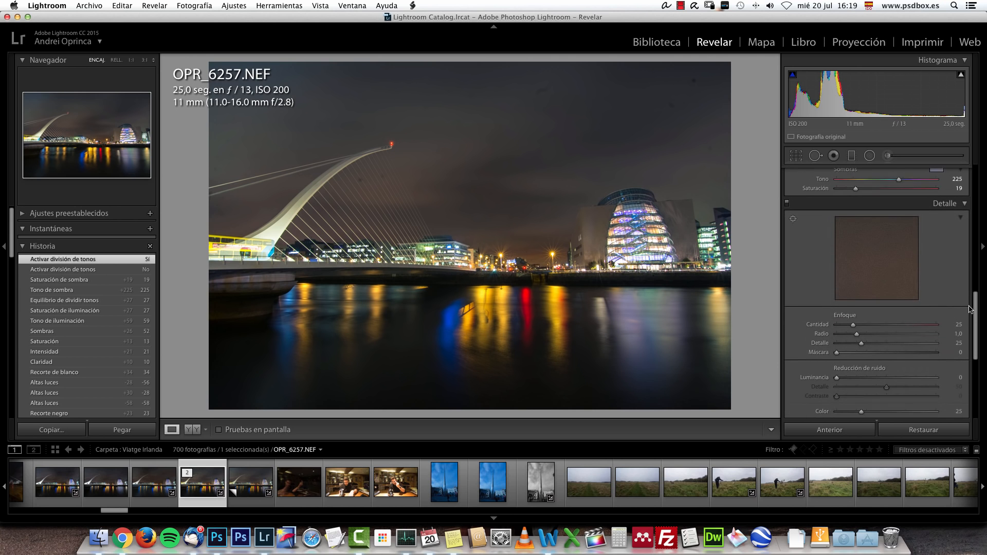
left_click(884, 263)
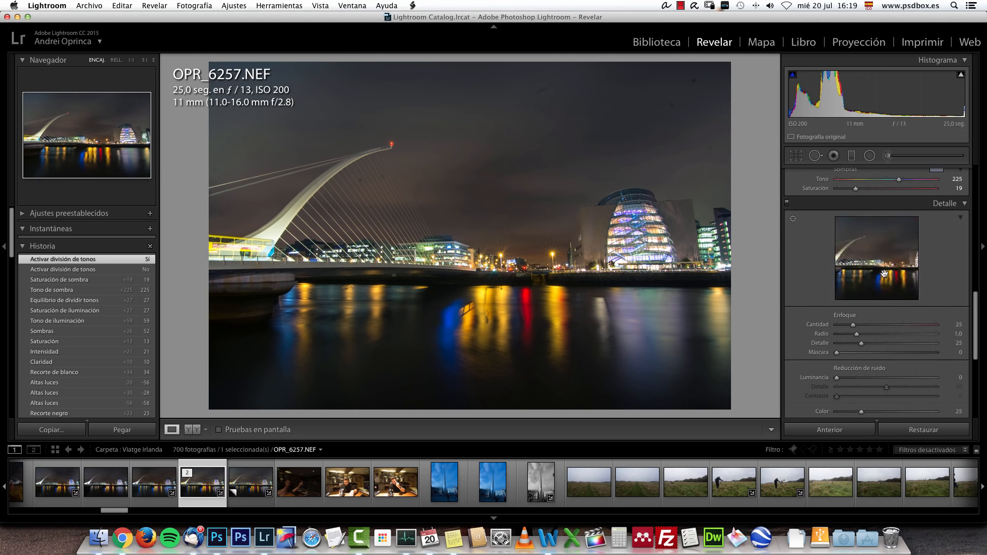
left_click(879, 268)
left_click_drag(879, 226, 886, 326)
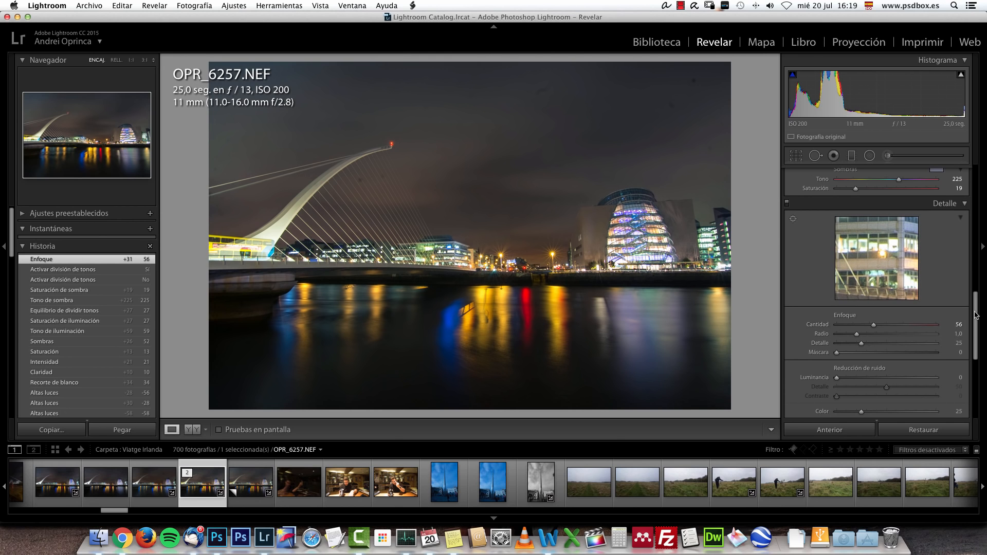
scroll(879, 335, "down", 2)
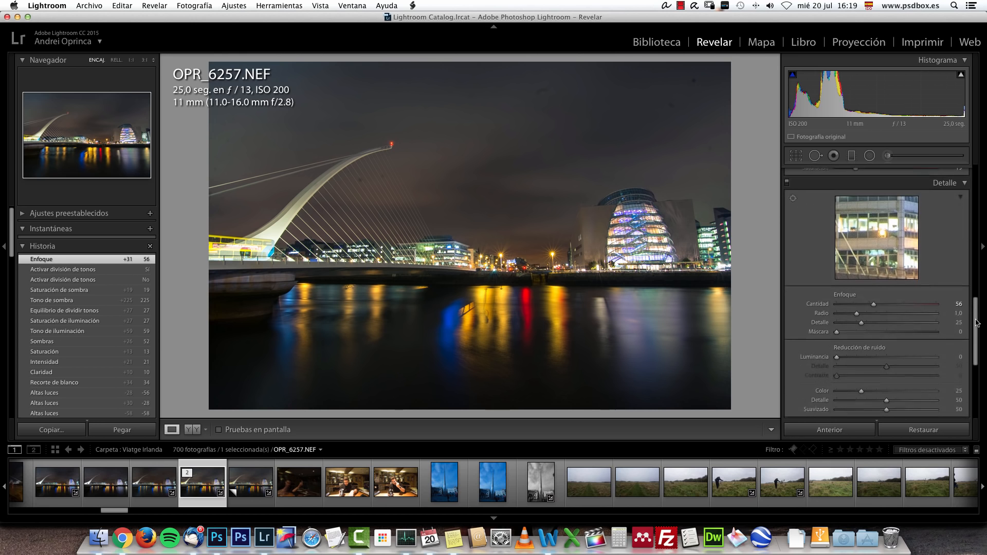
left_click_drag(846, 358, 856, 365)
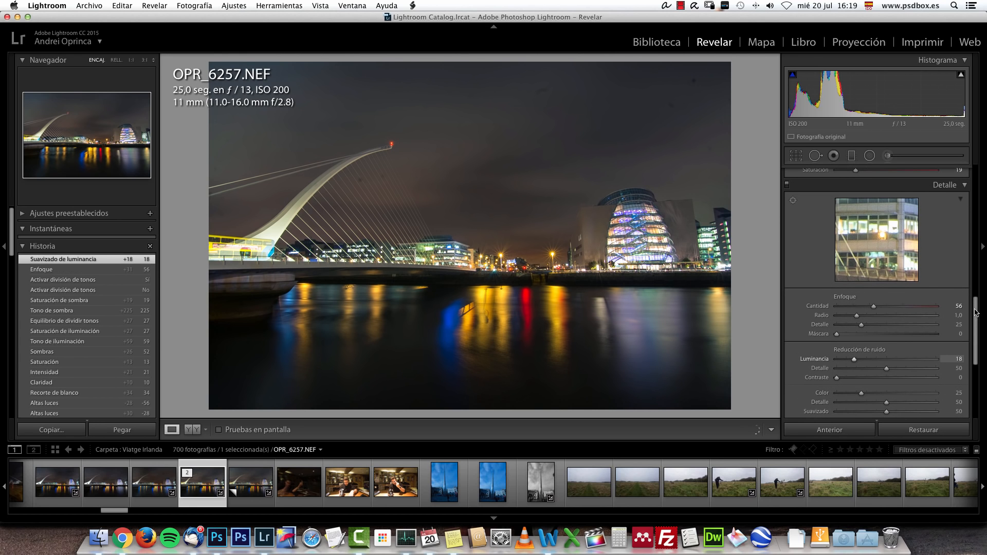
Step: Inspect the color fringes on the buildings at 1:1 and enable chromatic aberration removal (Quitar la aberración cromática) in the lens corrections
left_click_drag(978, 316, 971, 345)
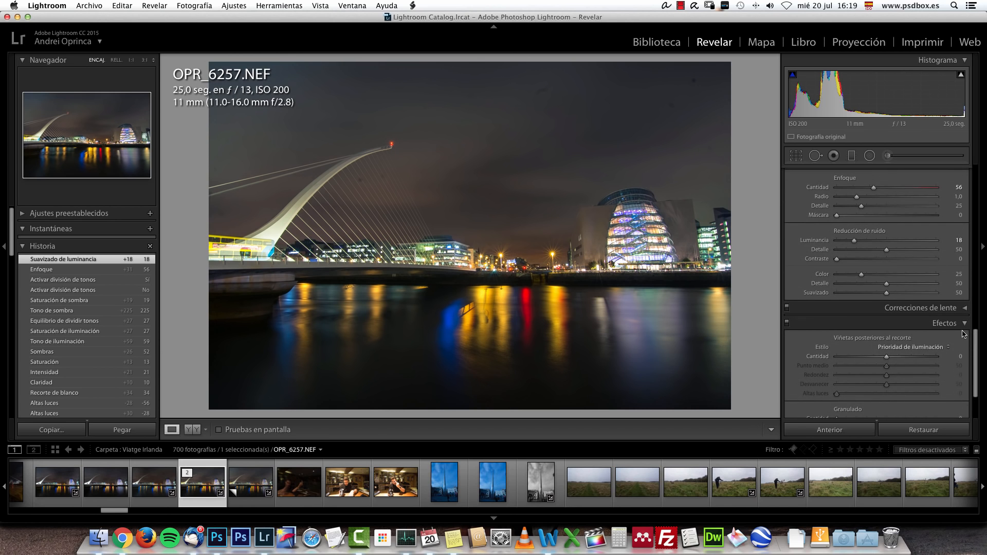
left_click(963, 324)
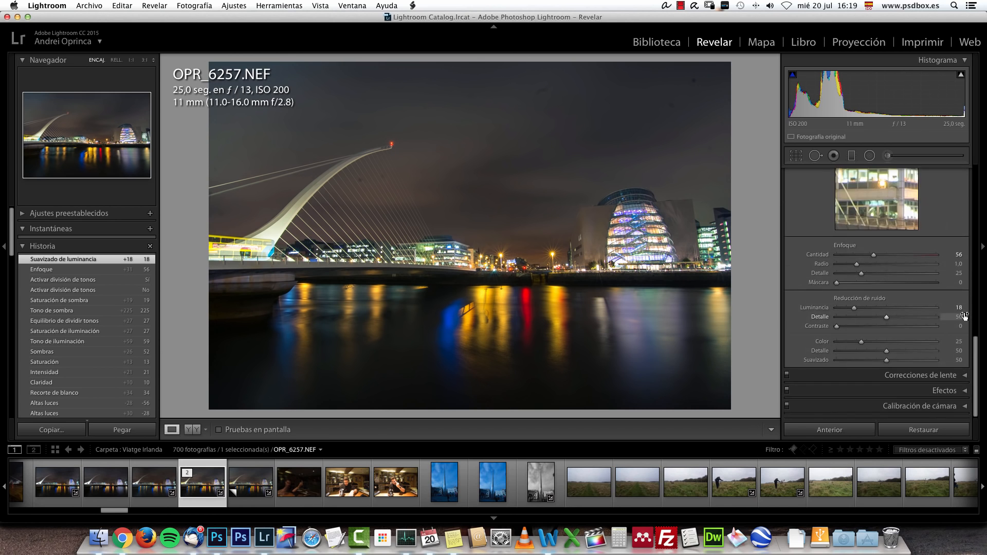
left_click(934, 377)
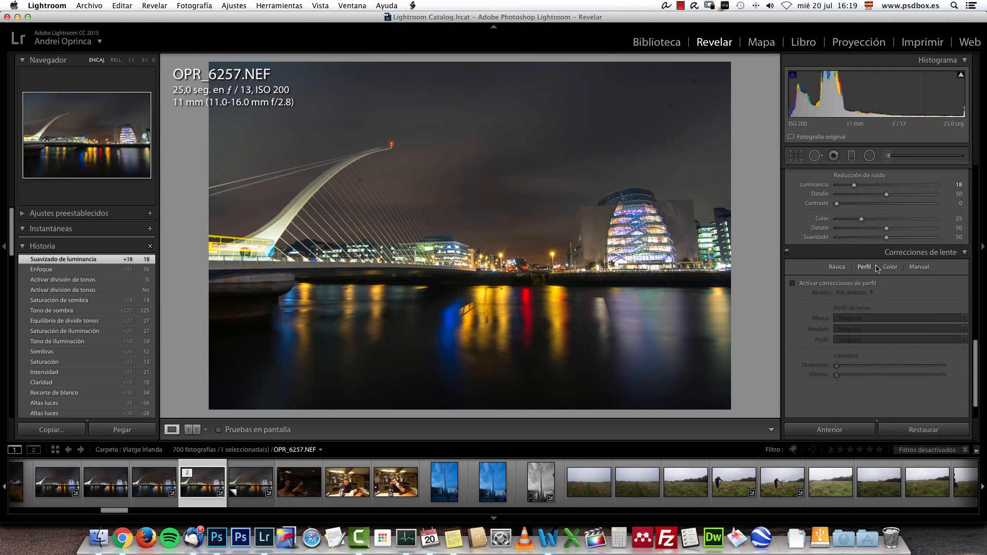
left_click(892, 269)
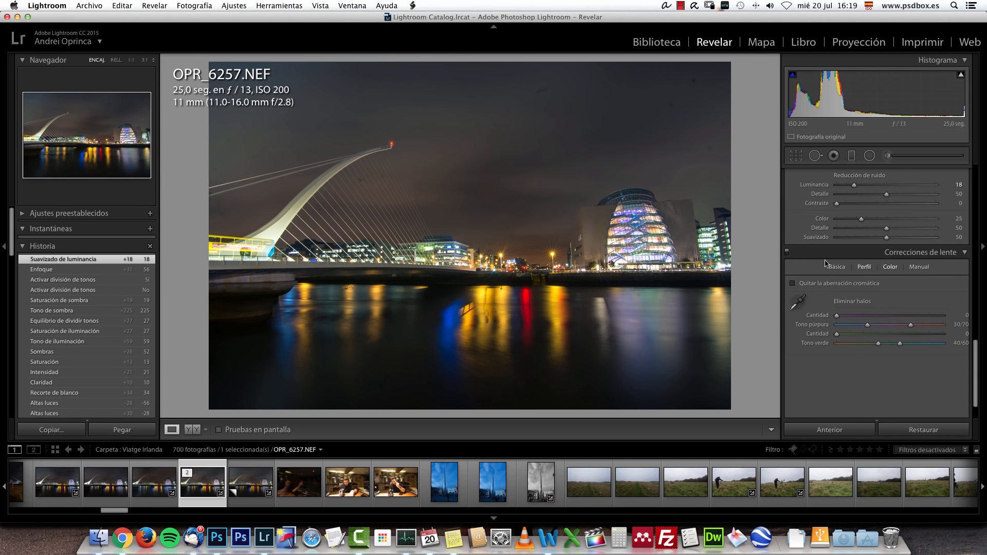
left_click(725, 233)
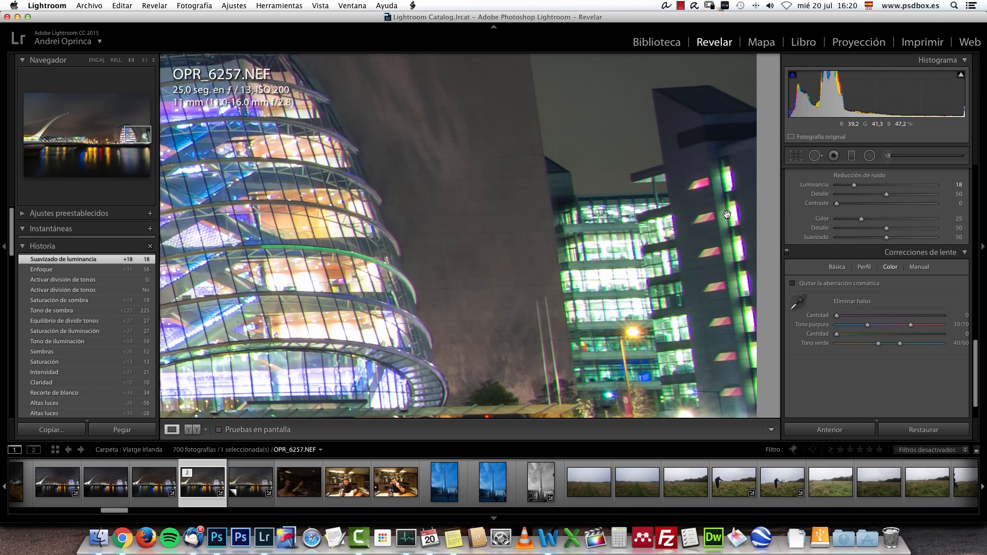
left_click(793, 284)
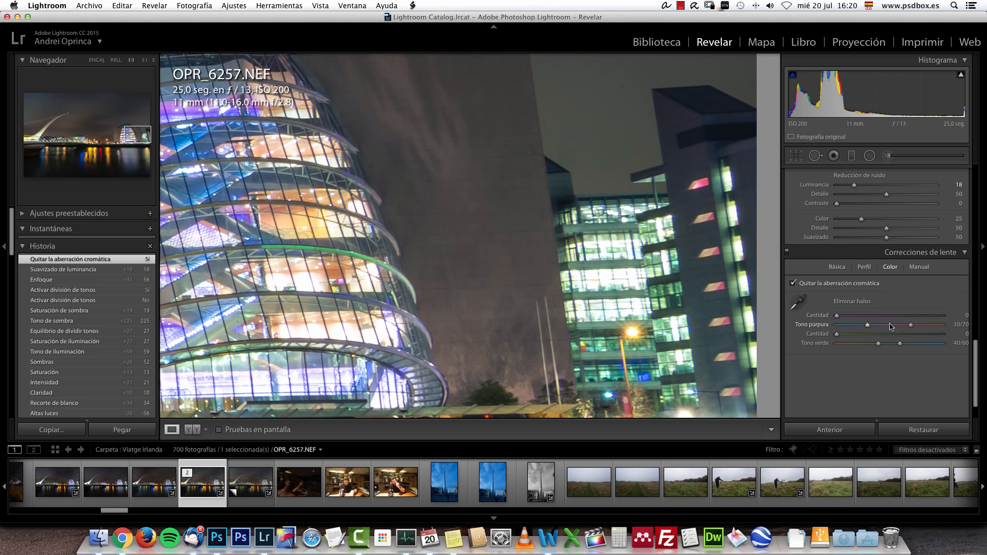
Step: Remove the purple fringes with a defringe amount of 3 and a purple hue range of 10/38, returning to the full photo
left_click_drag(896, 328, 861, 330)
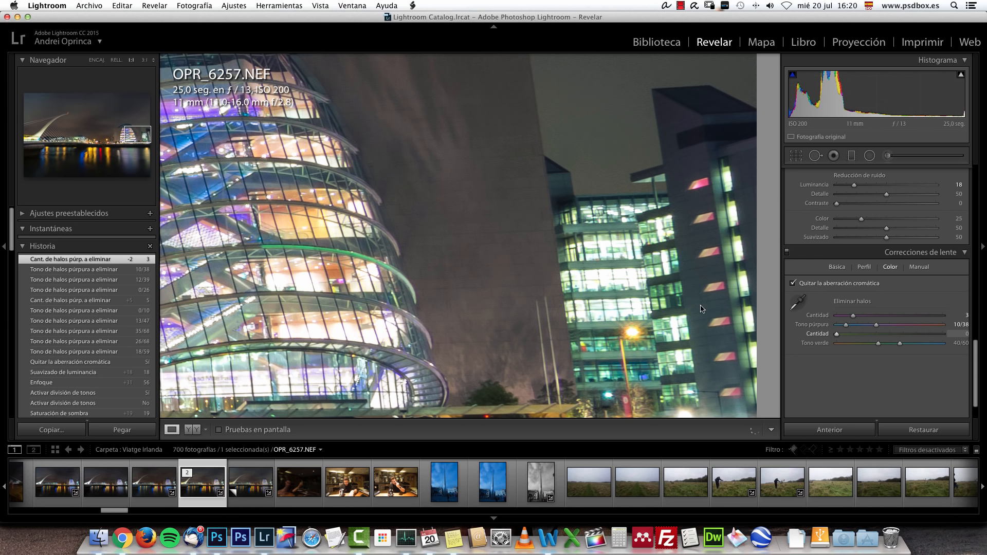
left_click(610, 273)
scroll(861, 271, "down", 1)
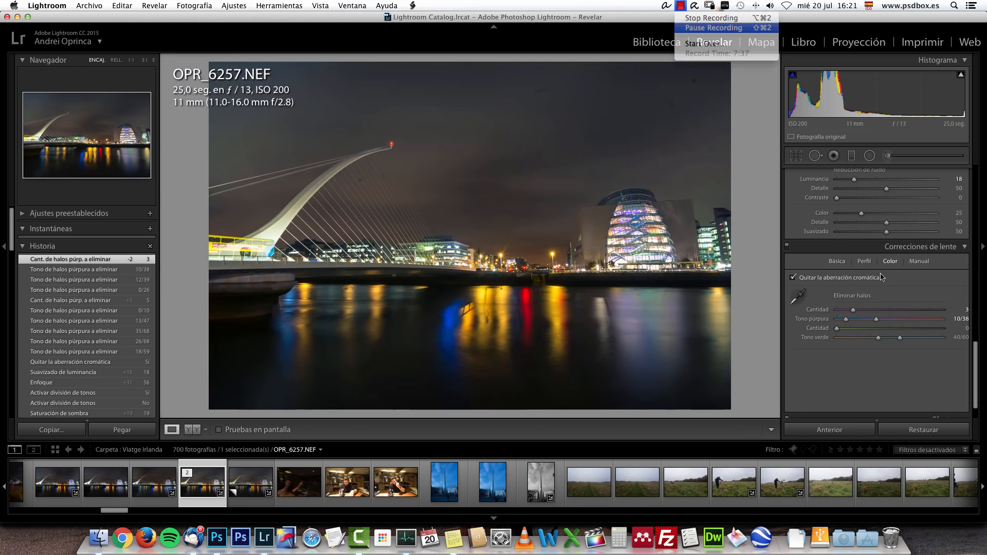
Step: Enable the lens profile corrections with Tokina as the make, and compare the photo without and with the profile
left_click(864, 262)
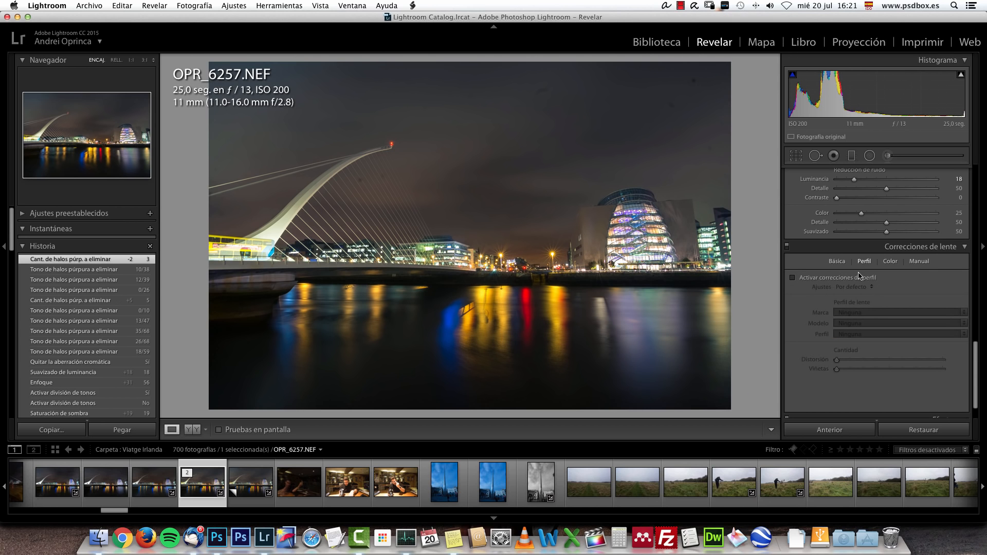
left_click(793, 279)
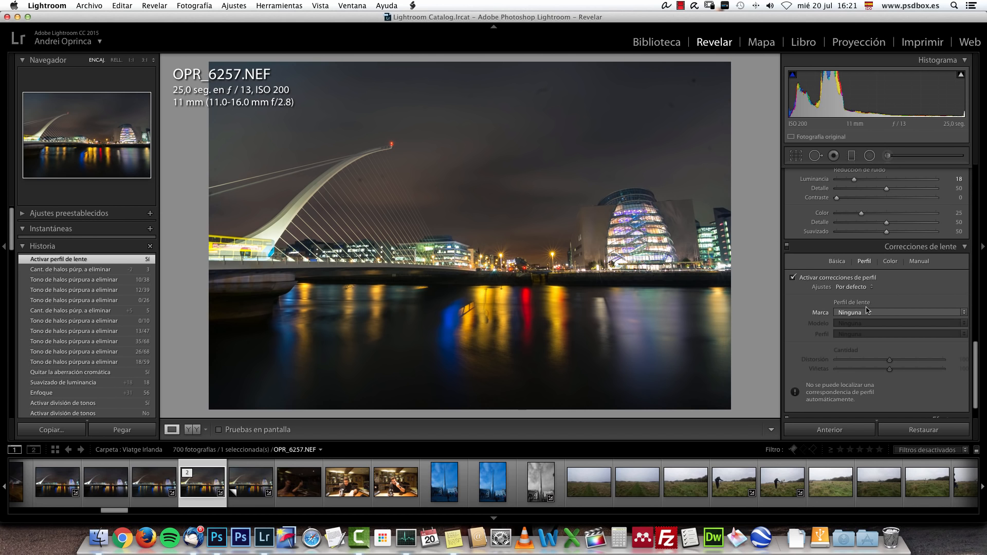
left_click(886, 313)
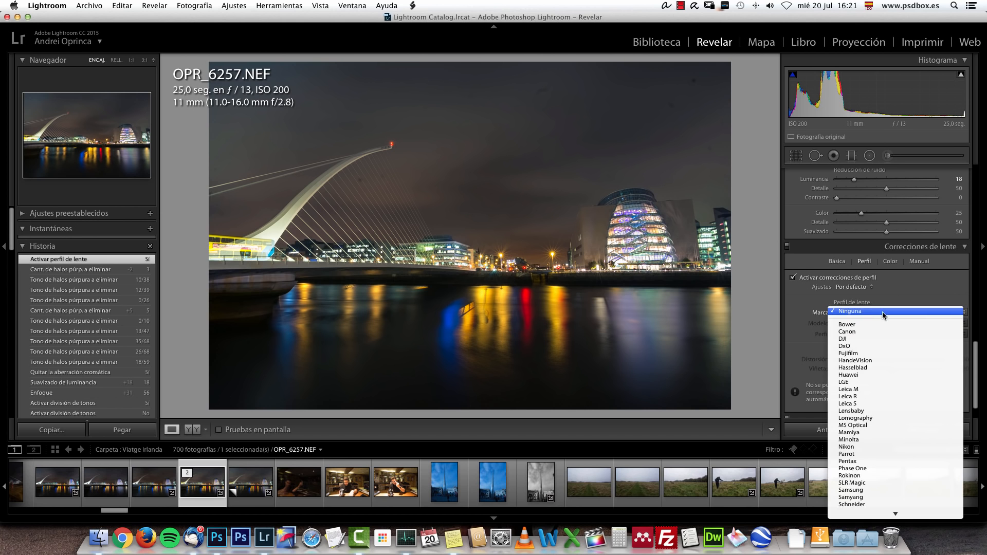
scroll(866, 445, "down", 5)
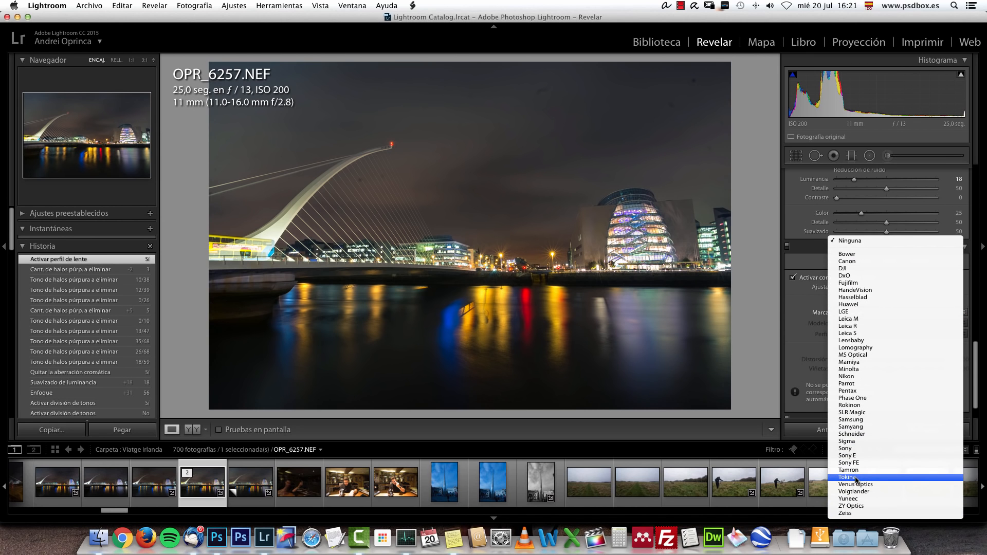
left_click(855, 479)
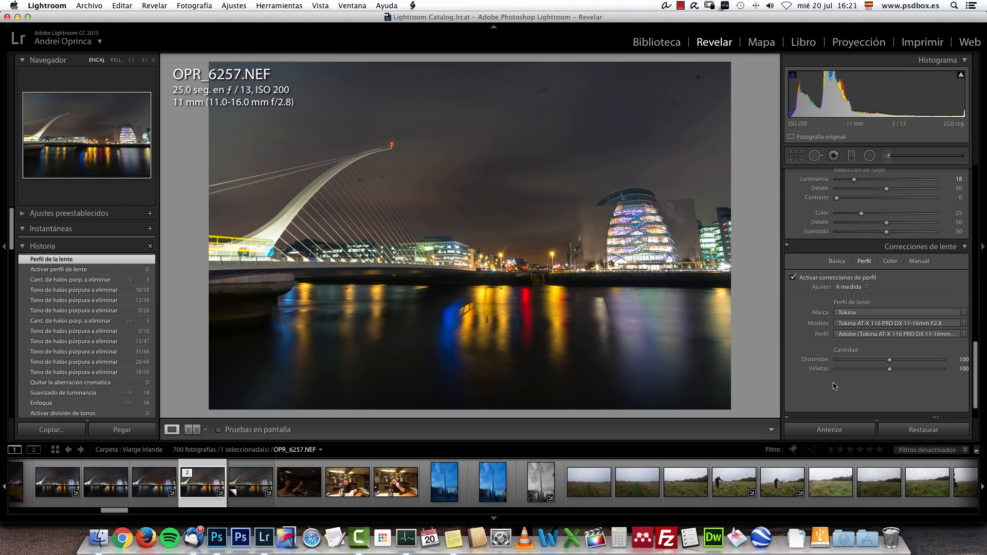
left_click(792, 278)
left_click(793, 278)
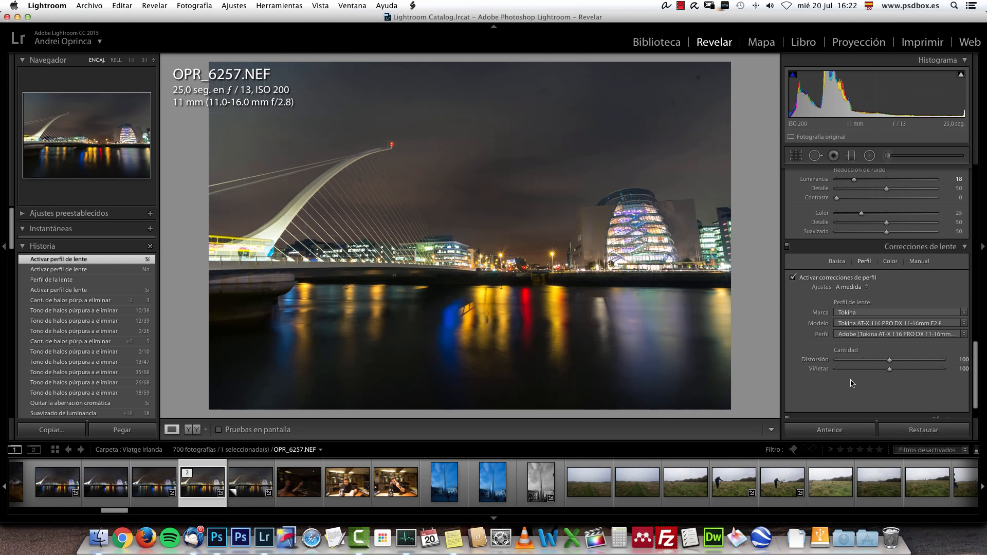
Step: Open the developed photo for editing in Adobe Photoshop CC 2015 and switch to Photoshop
left_click_drag(976, 353, 975, 231)
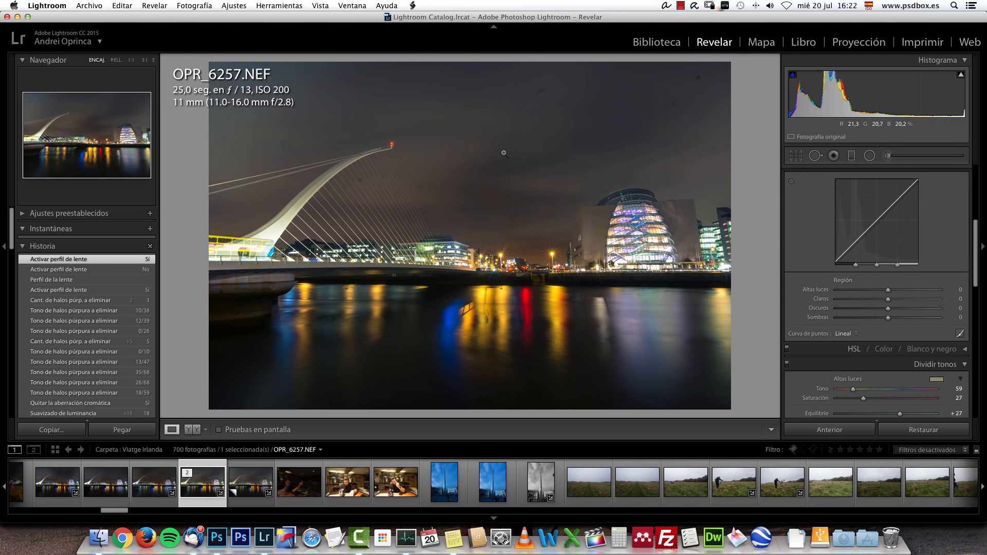
right_click(490, 146)
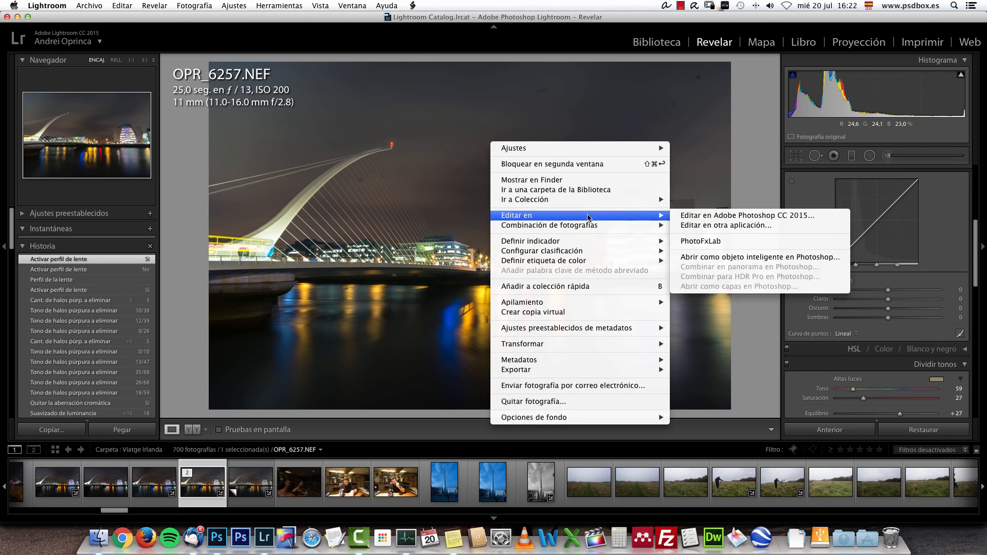
mouse_move(670, 218)
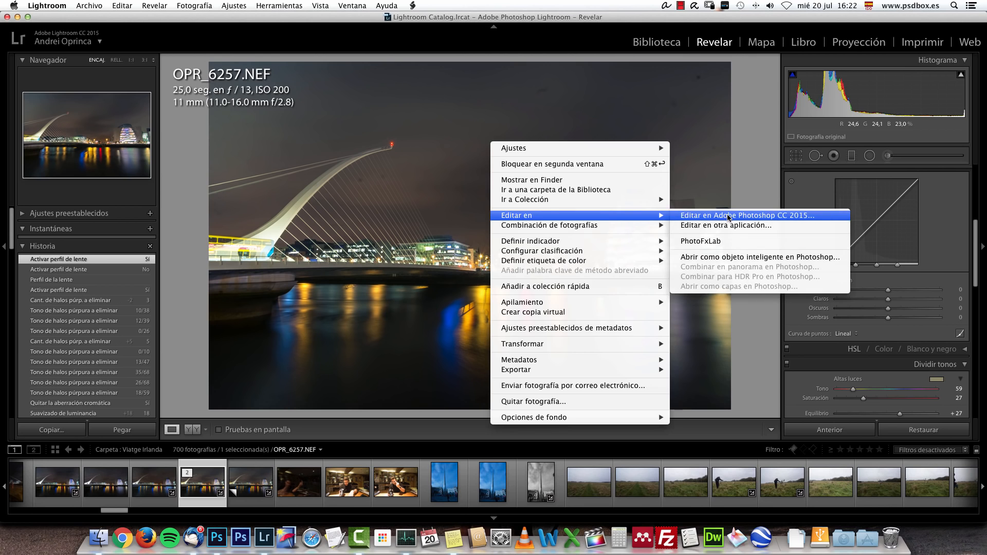
left_click(719, 223)
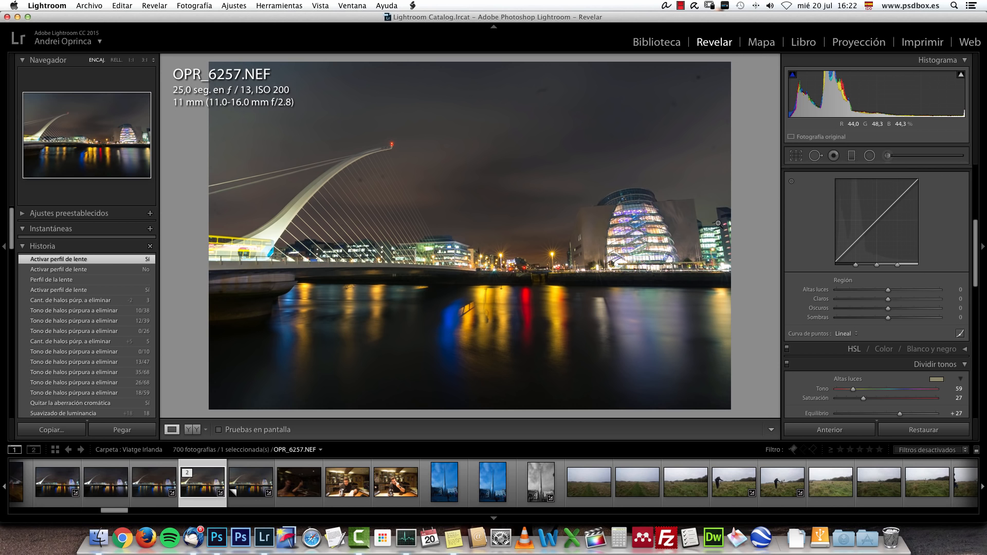
left_click(217, 538)
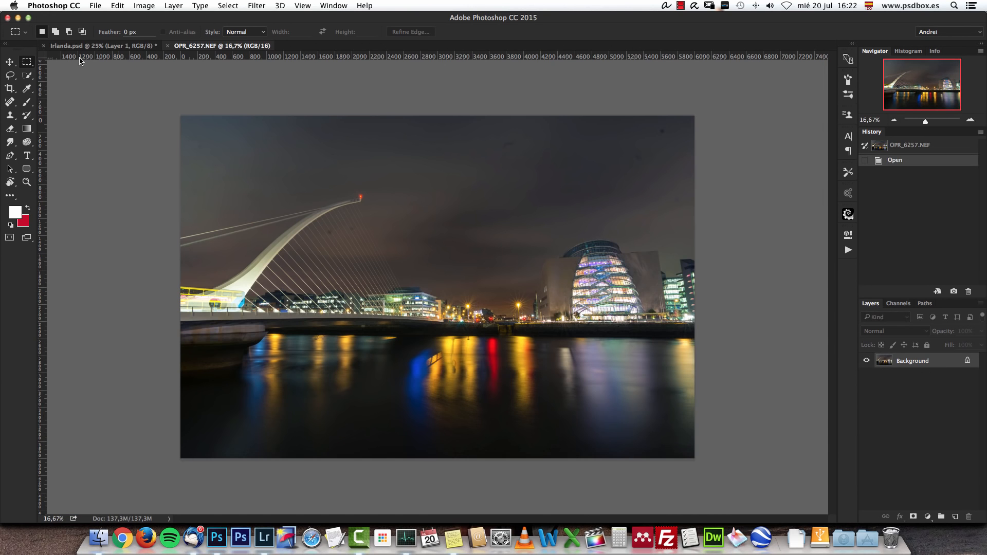
Step: Check the open Irlanda.psd document, return to OPR_6257.NEF and quit Lightroom
left_click(78, 46)
left_click(212, 46)
right_click(264, 537)
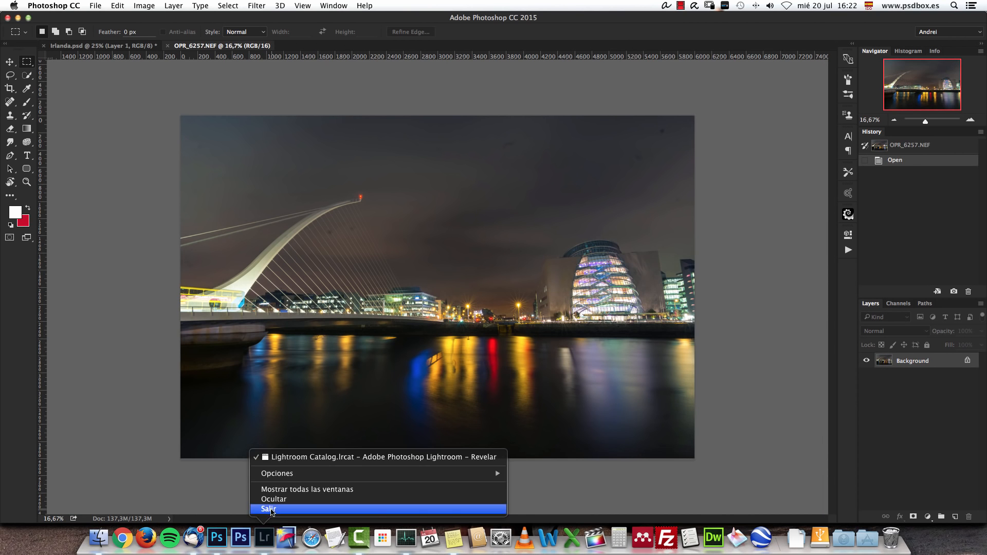
left_click(272, 512)
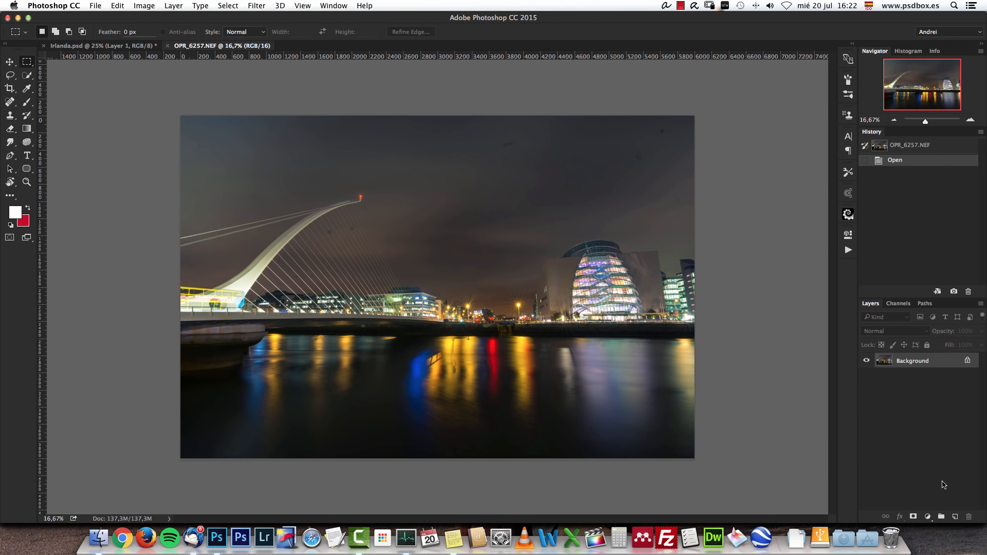
Step: Add a new empty layer above the background and name it clean
left_click(956, 516)
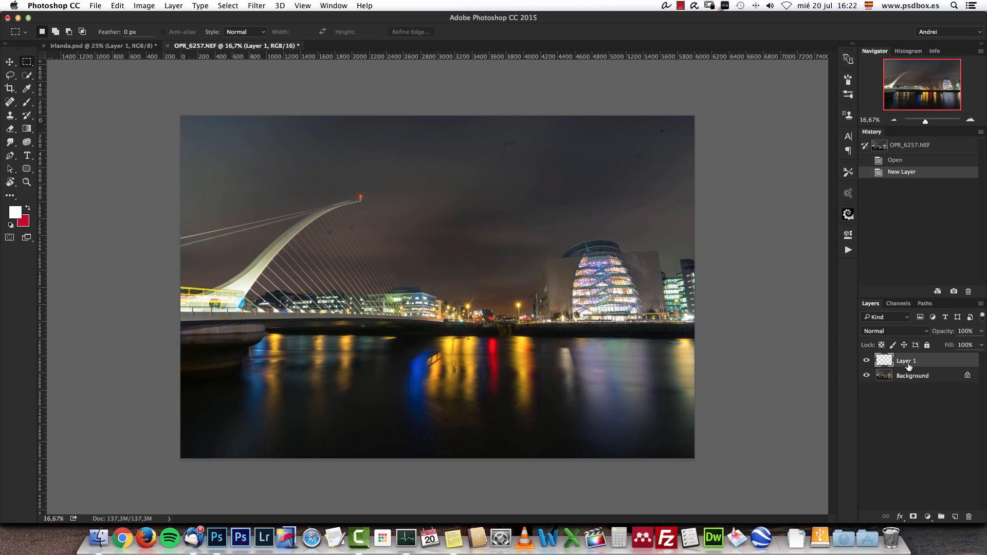
double_click(905, 362)
type("clean")
key("Return")
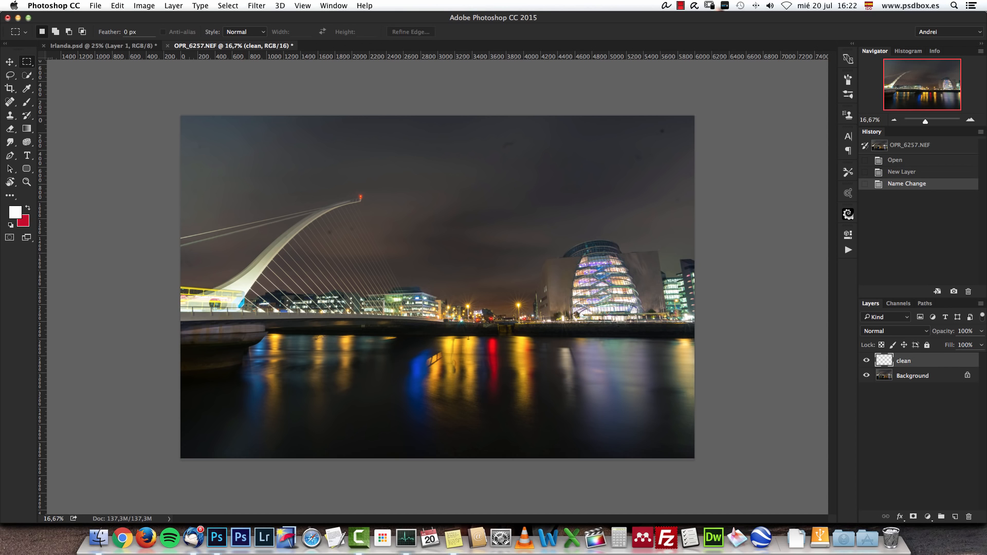
Step: Remove the curved dark smudge in the upper sky with the Spot Healing Brush on the clean layer
left_click(16, 105)
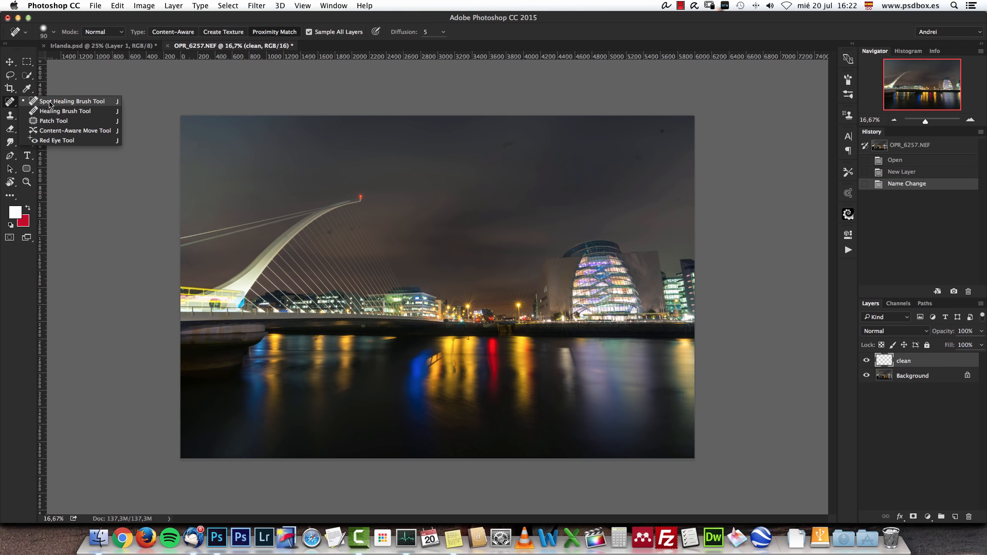
left_click(46, 103)
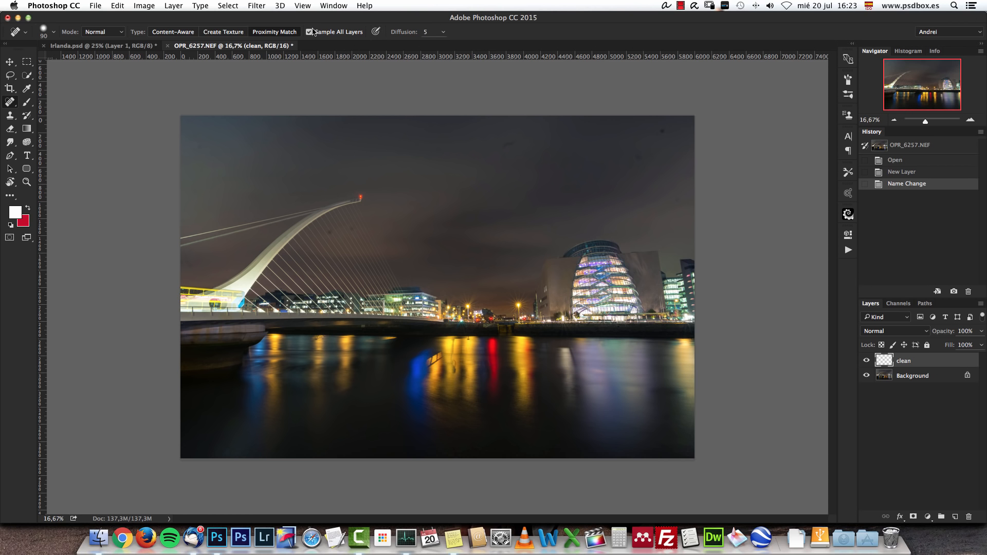
key("super+1")
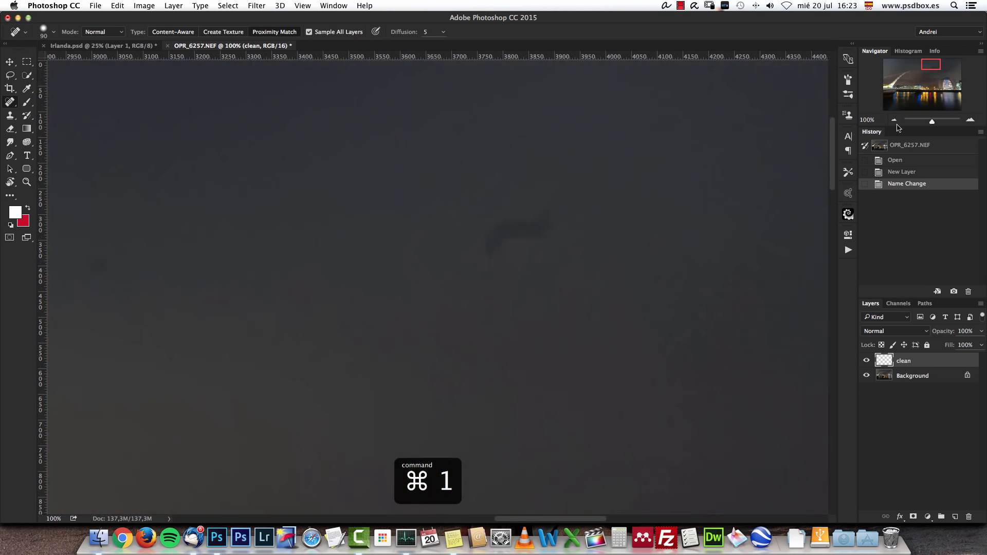
left_click(895, 119)
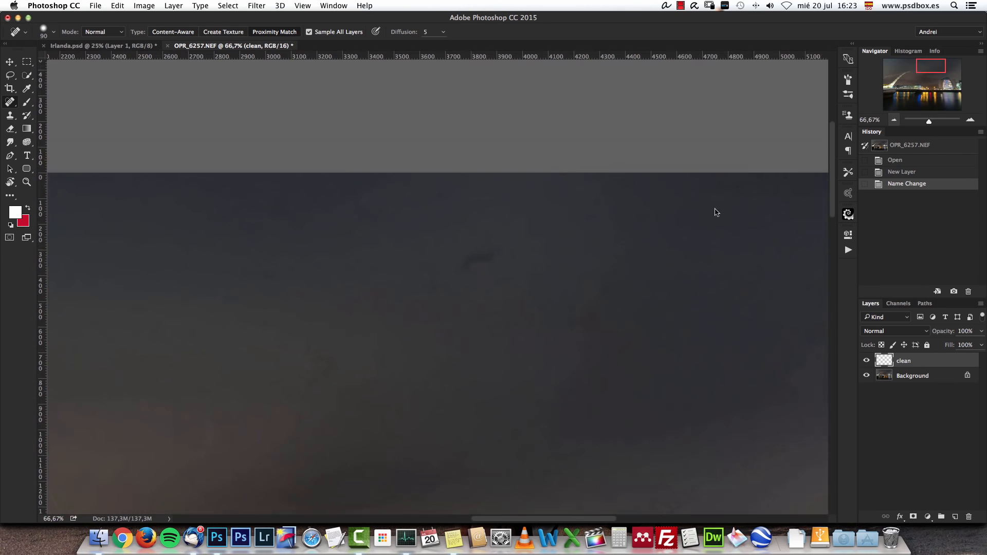
left_click_drag(544, 262, 483, 246)
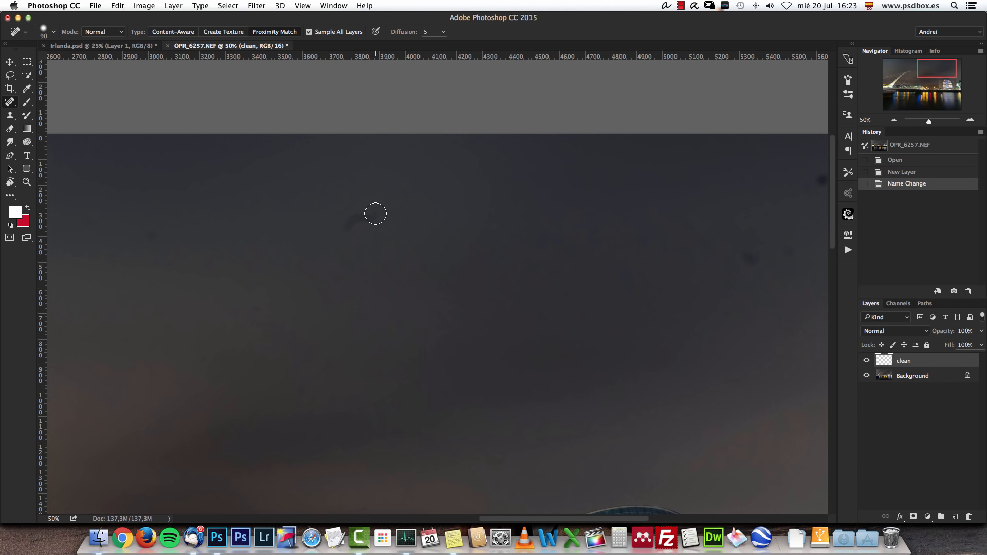
left_click_drag(376, 212, 362, 214)
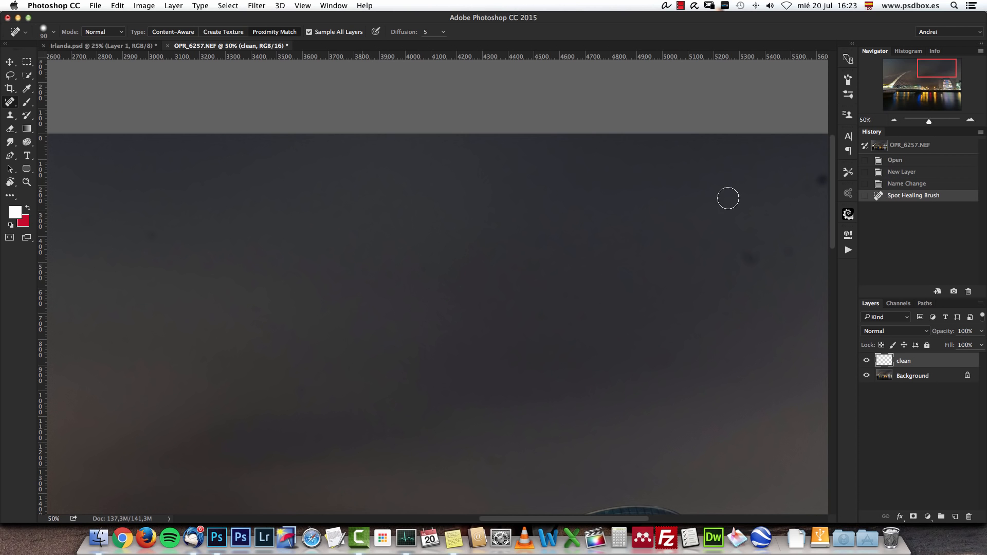
Step: Heal the dark dust spots in the sky above the round building and undo the last healing stroke
scroll(450, 252, "right", 10)
scroll(411, 242, "down", 2)
left_click(496, 194)
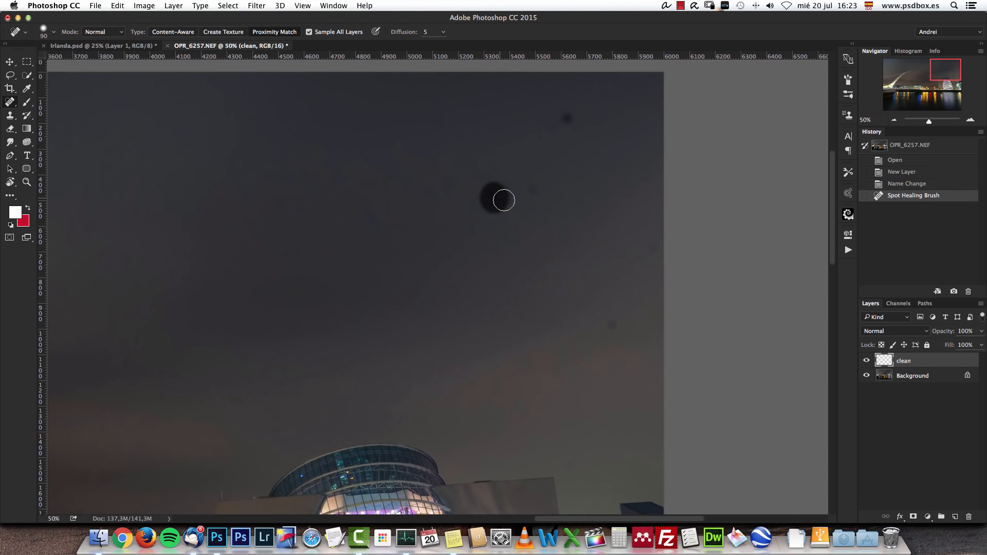
left_click(530, 187)
left_click(568, 117)
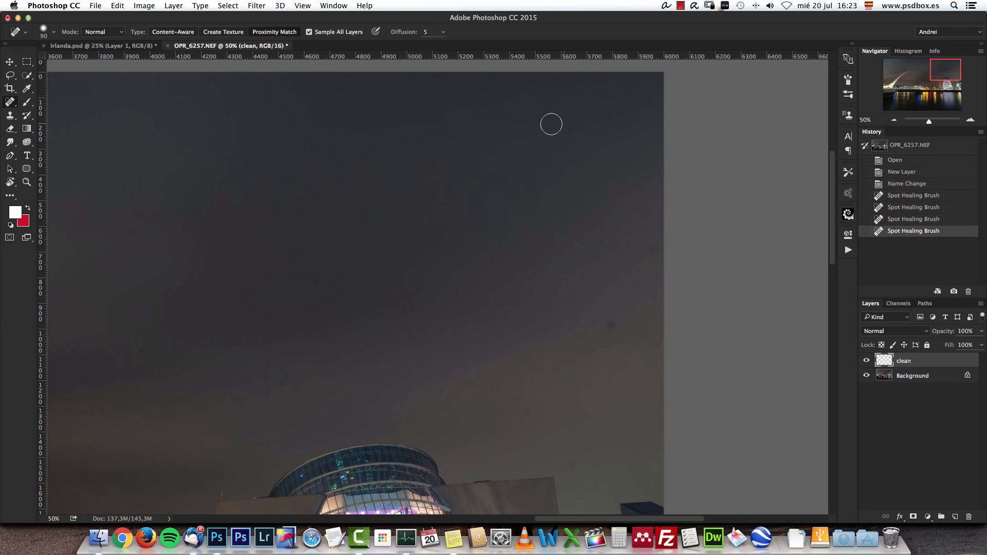
left_click(553, 123)
left_click(654, 248)
left_click(611, 328)
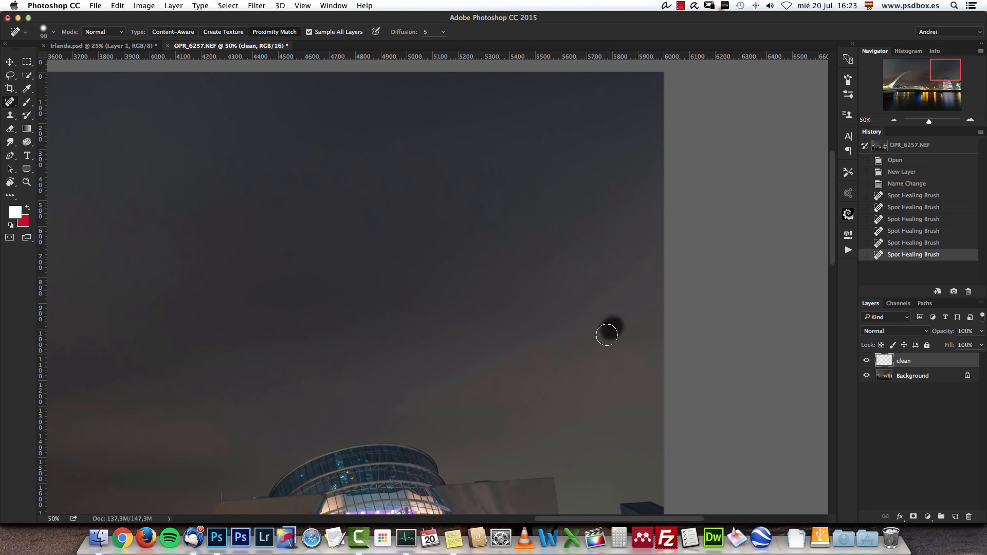
left_click(530, 367)
left_click(572, 463)
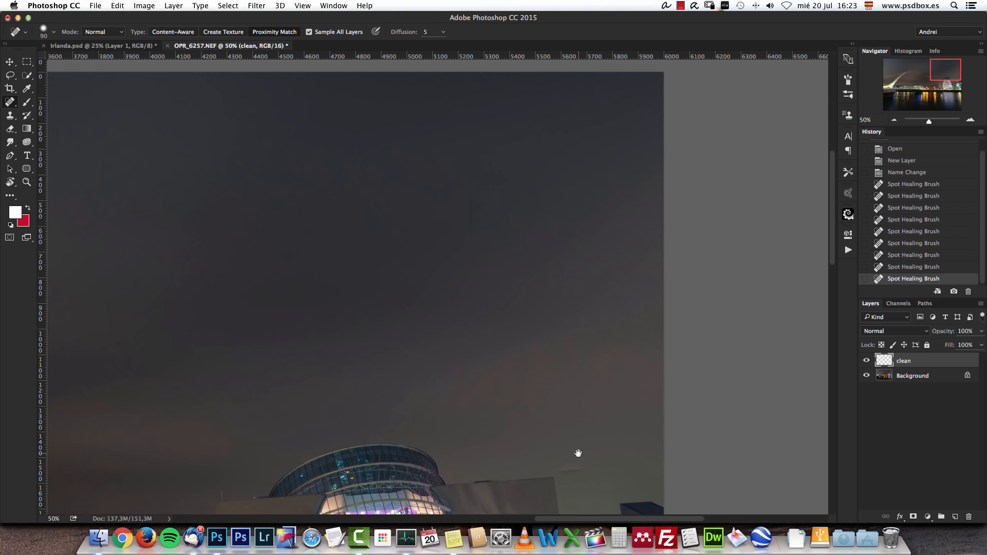
key("super+z")
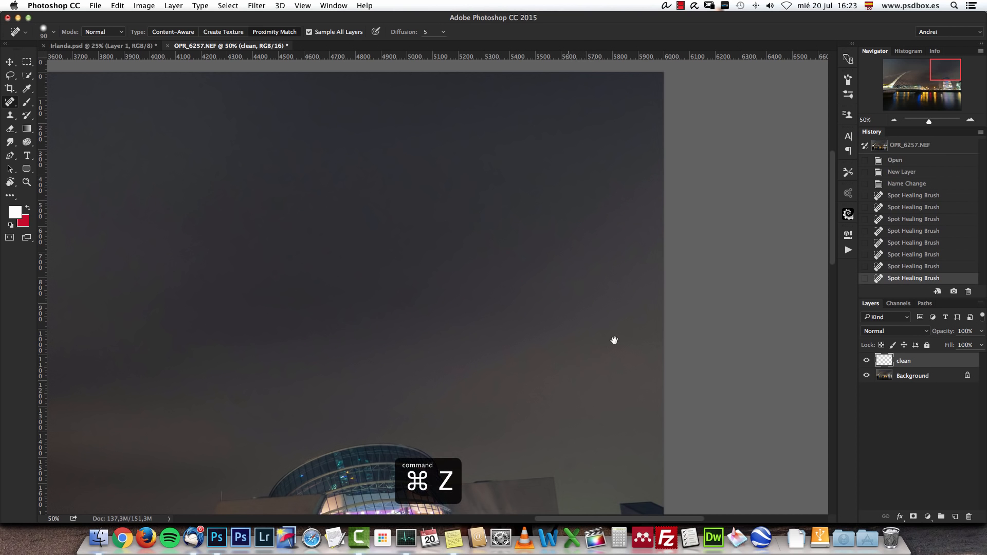
Step: Boost contrast with a temporary Curves layer, white point at input 166, and heal the sky's dust spots on the clean layer
left_click_drag(597, 355, 704, 263)
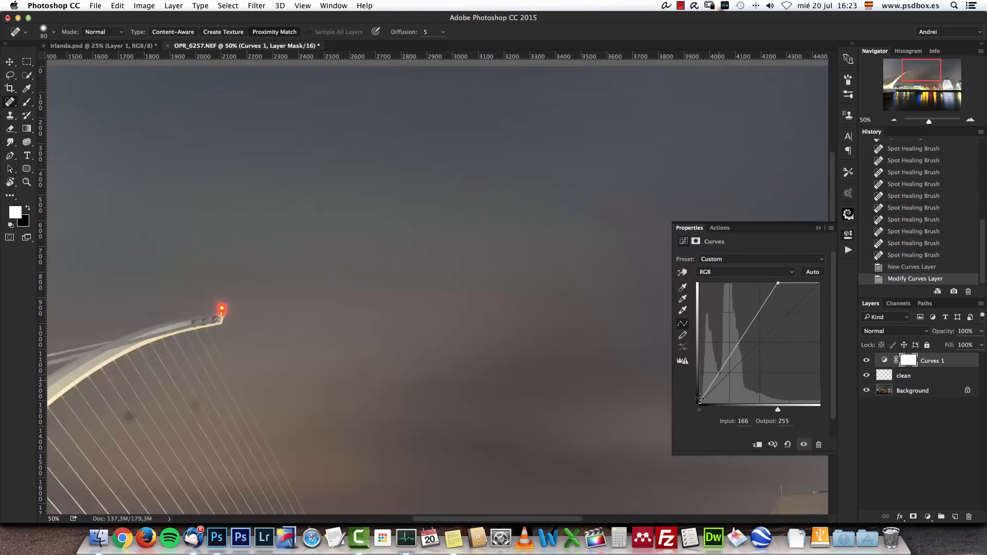
left_click_drag(752, 350, 748, 360)
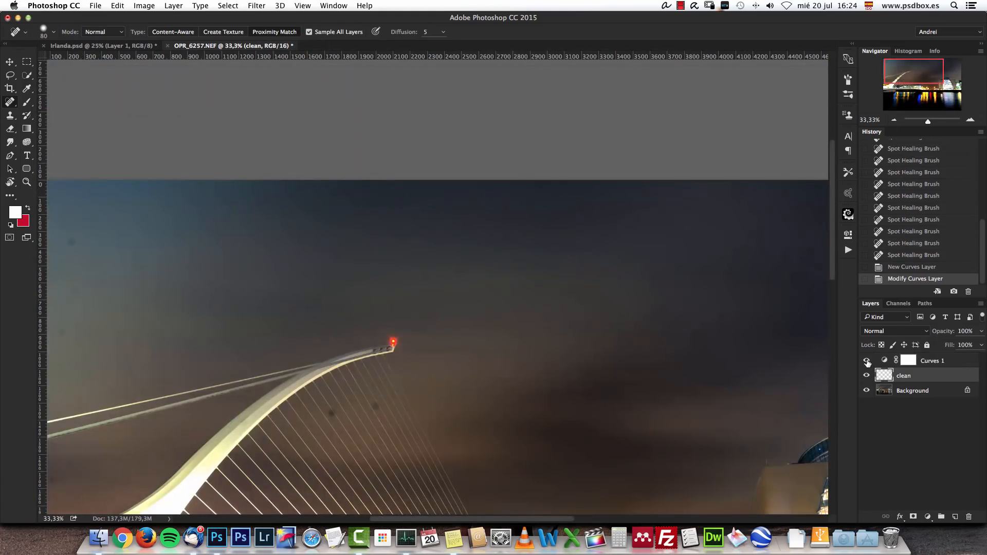
left_click(513, 316)
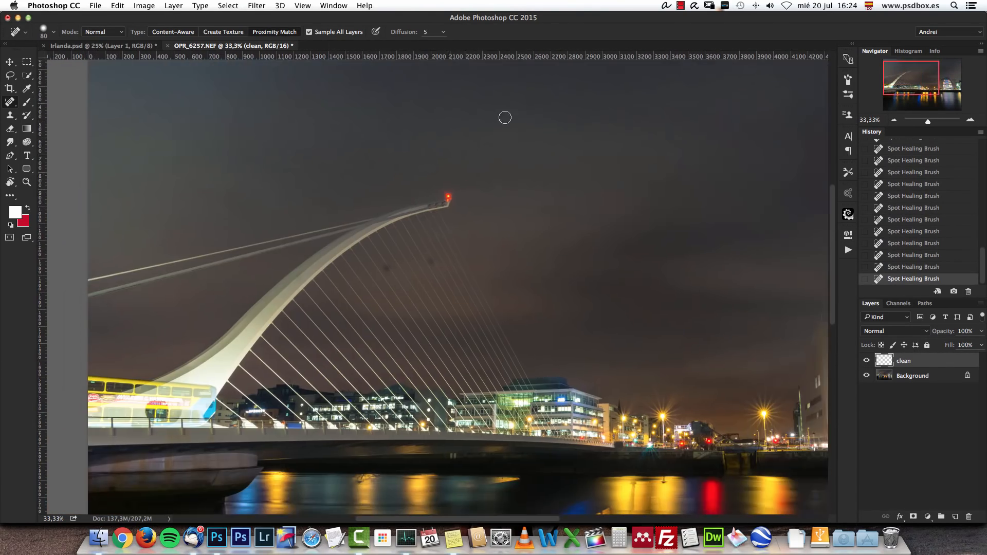
left_click_drag(556, 247, 416, 167)
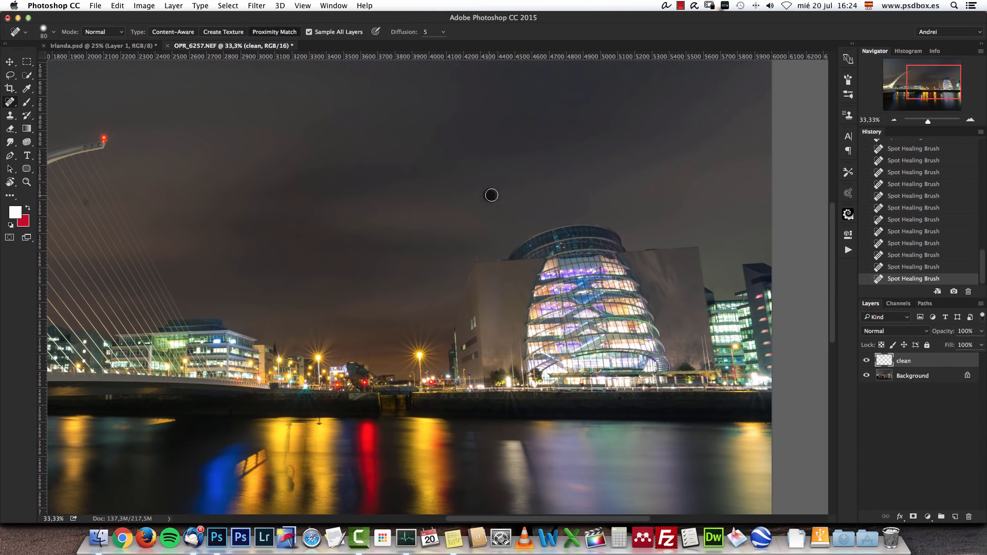
left_click_drag(485, 180, 526, 276)
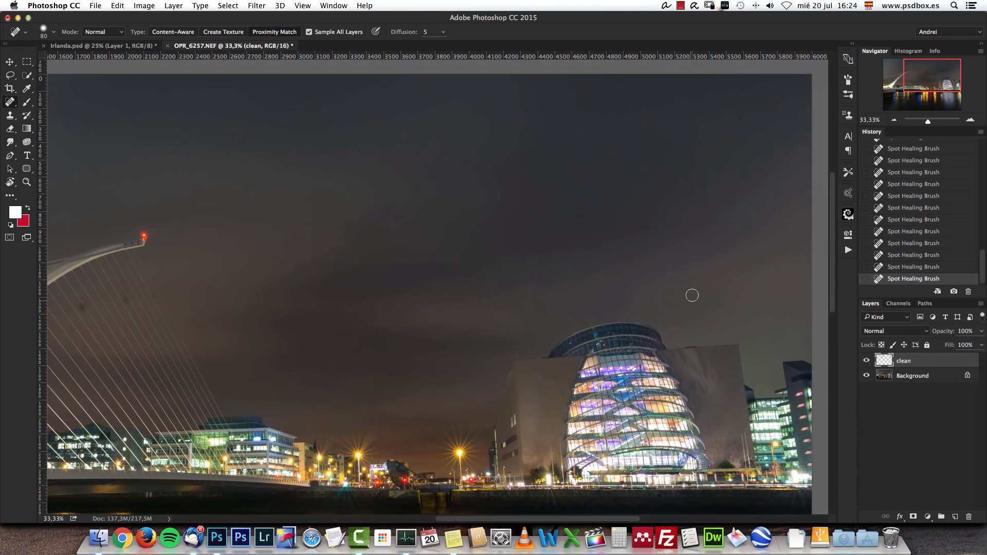
Step: Clone clean sky and cable over the left dark spot between the bridge cables, using the Clone Stamp with a 35 px brush
left_click_drag(258, 278, 476, 273)
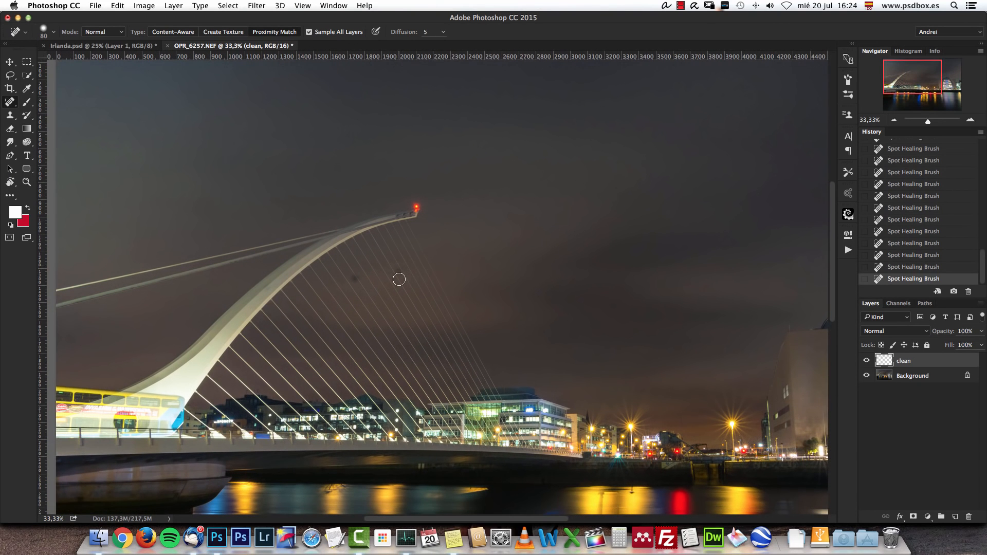
left_click(971, 120)
left_click(971, 120)
left_click(971, 121)
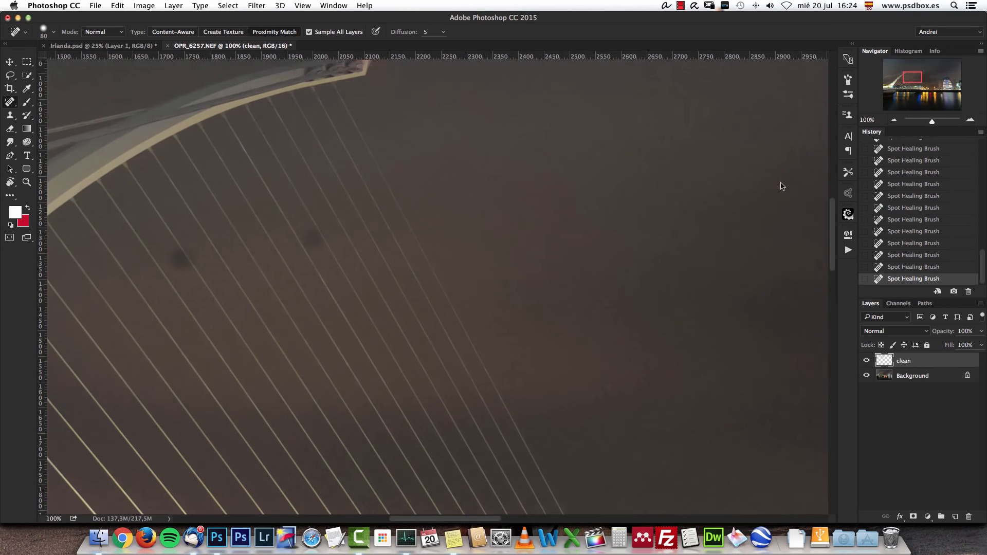
left_click_drag(304, 267, 390, 266)
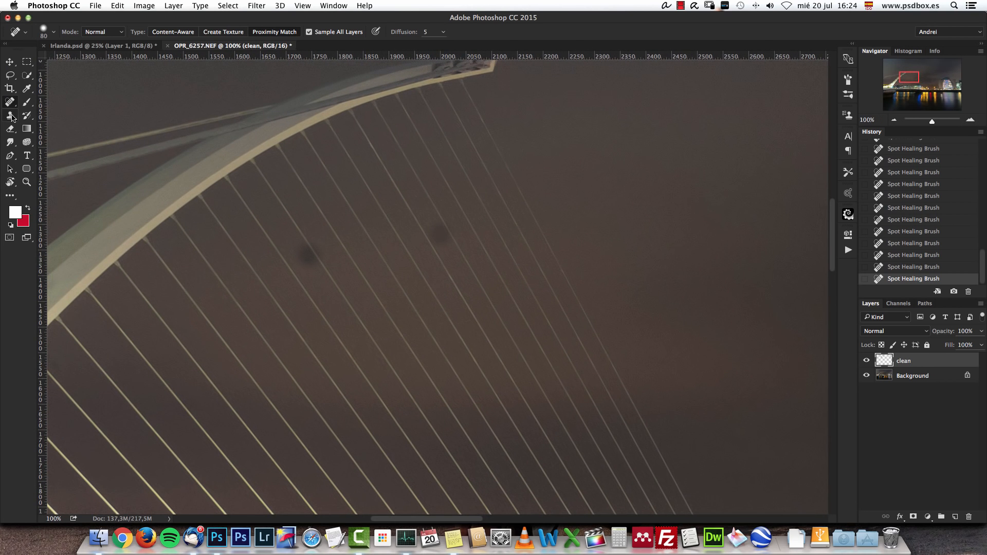
left_click(10, 115)
right_click(11, 116)
left_click(44, 115)
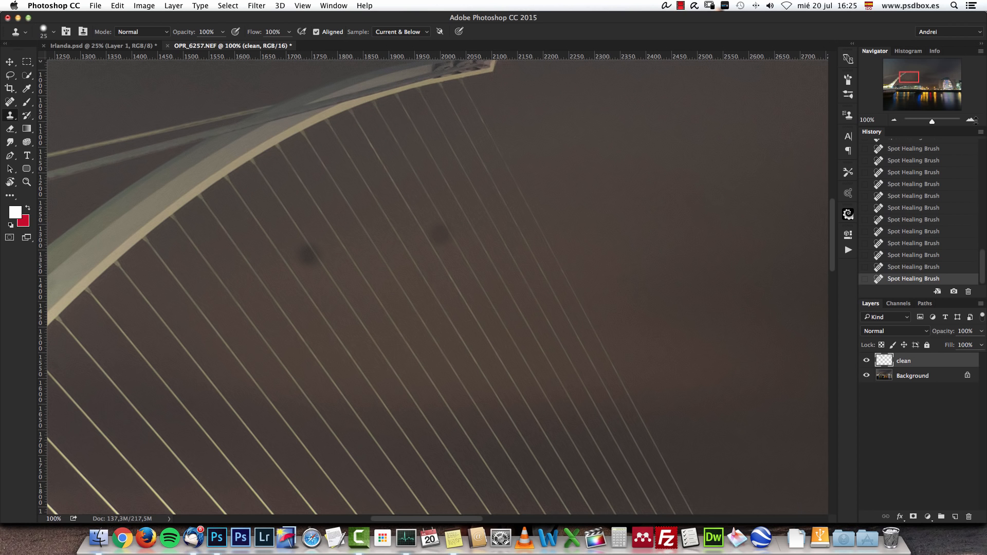
left_click(971, 120)
left_click_drag(300, 242, 312, 250)
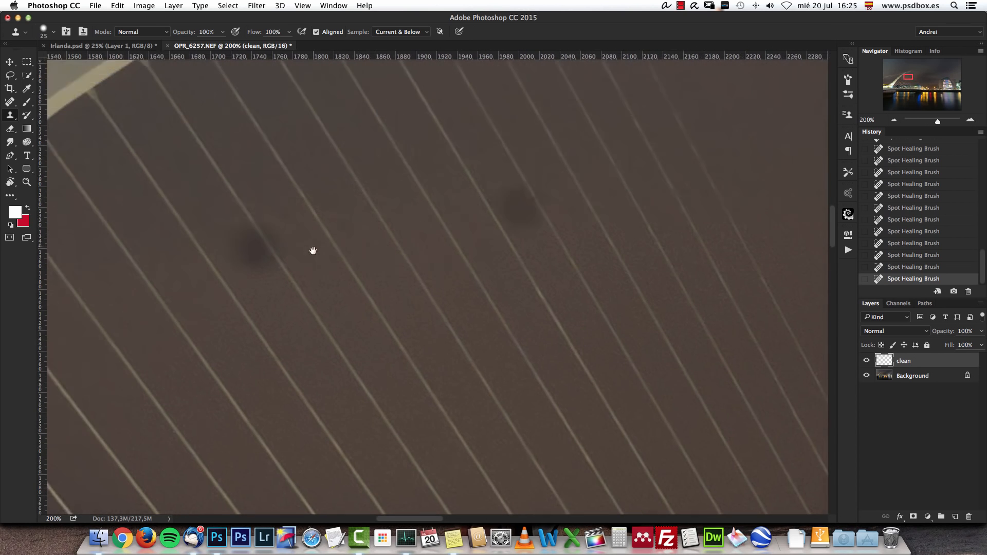
key("bracketright")
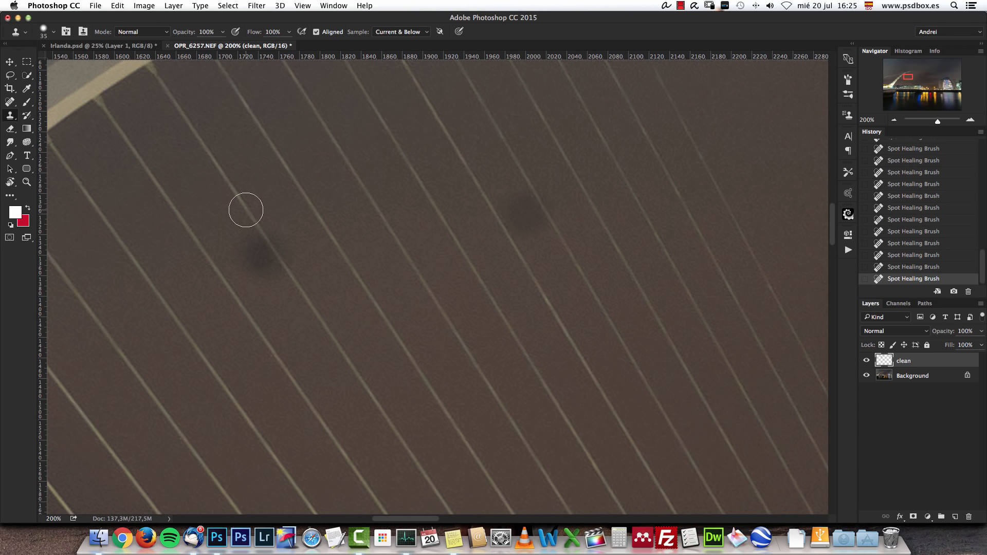
left_click(245, 207, "alt")
mouse_move(249, 220)
left_mouse_down()
mouse_move(287, 269)
mouse_move(243, 250)
mouse_move(283, 306)
mouse_move(265, 300)
mouse_move(249, 264)
mouse_move(286, 310)
mouse_move(246, 258)
mouse_move(265, 271)
left_mouse_up()
Step: Refine the left spot's cable and surrounding sky with a 30 px Clone Stamp, undoing one stroke and resampling nearby areas
key("bracketleft")
left_click(219, 216, "alt")
left_click(292, 327, "alt")
left_click(291, 321, "alt")
left_click(273, 288)
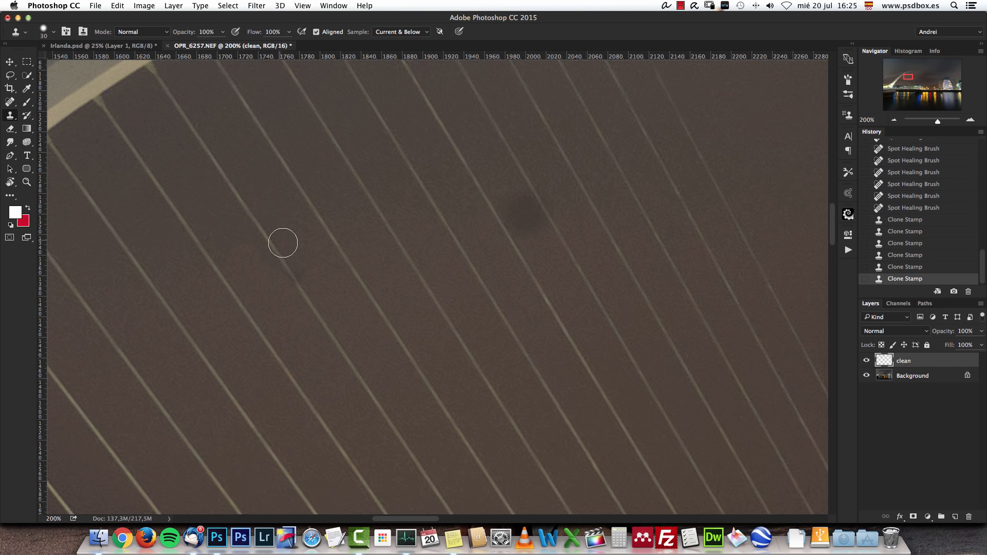
key("super+z")
left_click(337, 293, "alt")
left_click(310, 265)
left_click(235, 252, "alt")
left_click(252, 268)
Step: Clone out the second dark spot between the bridge cables, finishing along the cable with a 20 px brush
left_click(572, 255, "alt")
left_click_drag(549, 213, 535, 188)
left_click(550, 259, "alt")
mouse_move(535, 229)
left_mouse_down()
mouse_move(545, 253)
mouse_move(519, 198)
mouse_move(523, 227)
mouse_move(515, 214)
mouse_move(520, 194)
left_mouse_up()
key("bracketleft")
left_click(548, 251, "alt")
left_click(542, 248, "alt")
left_click(493, 176, "alt")
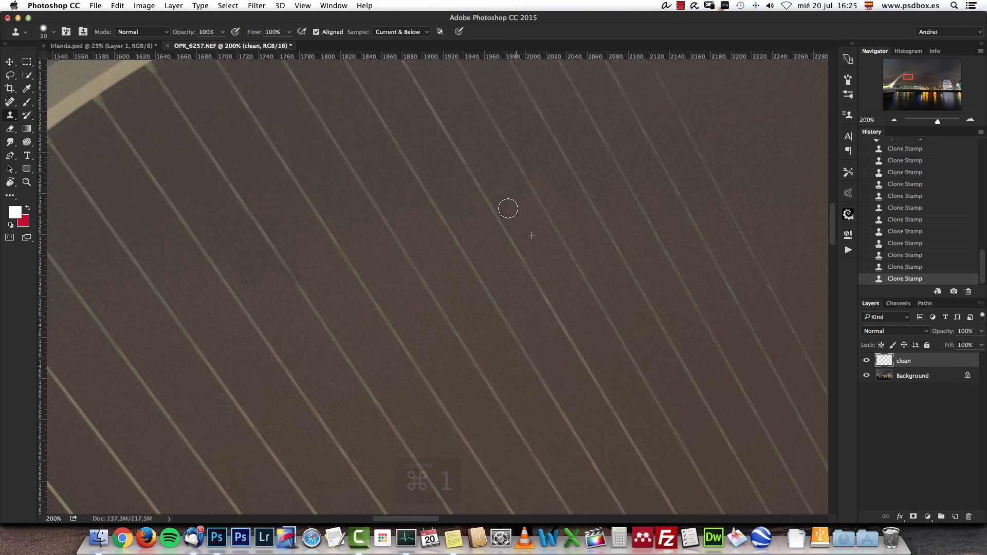
Step: Repair the uneven cable section at the left spot with a 30 px Clone Stamp brush
key("super+1")
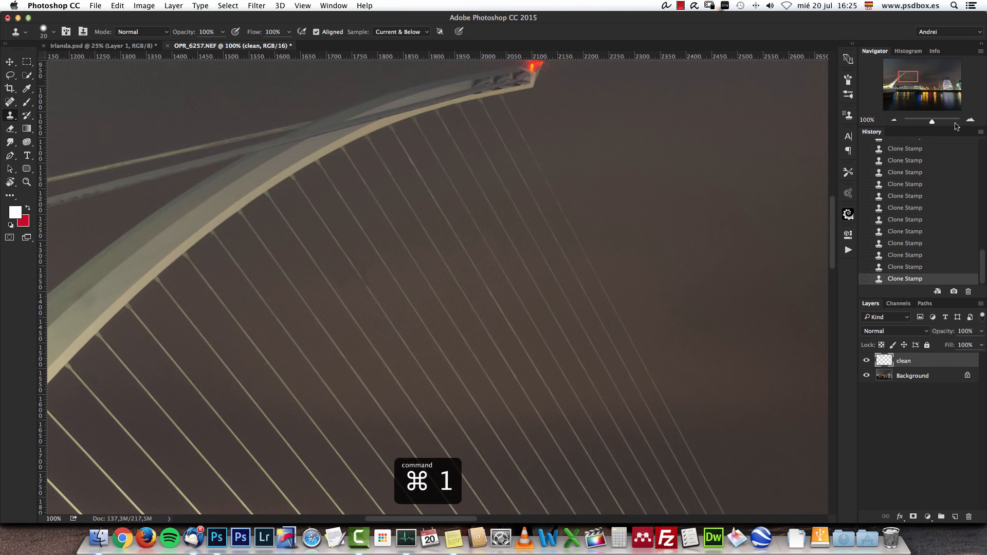
key("super+equal")
key("bracketright")
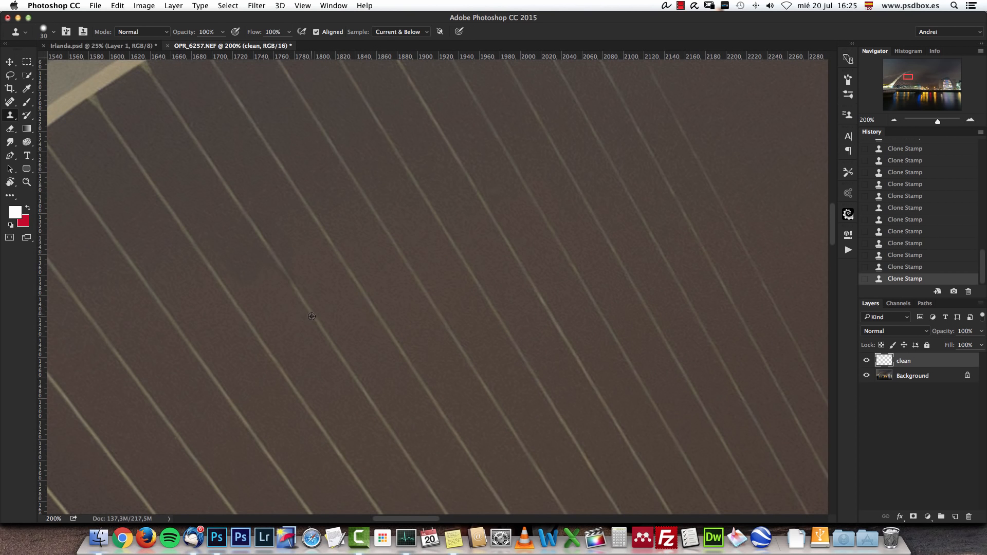
left_click_drag(288, 277, 273, 255)
left_click(265, 302, "alt")
key("super+1")
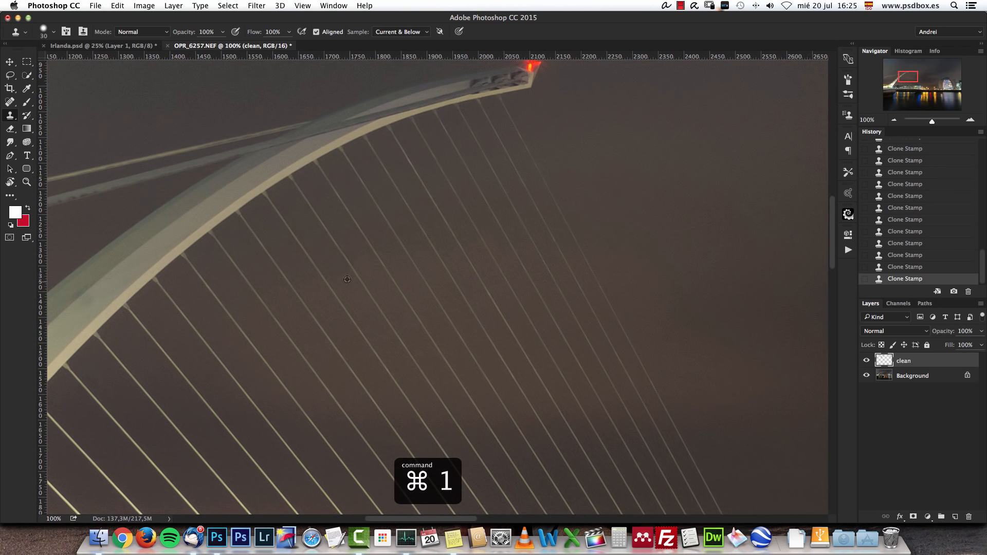
Step: Compare the image with and without the clean layer and examine the retouching across the whole photo
left_click(865, 361)
left_click(866, 361)
left_click(866, 361)
left_click(866, 361)
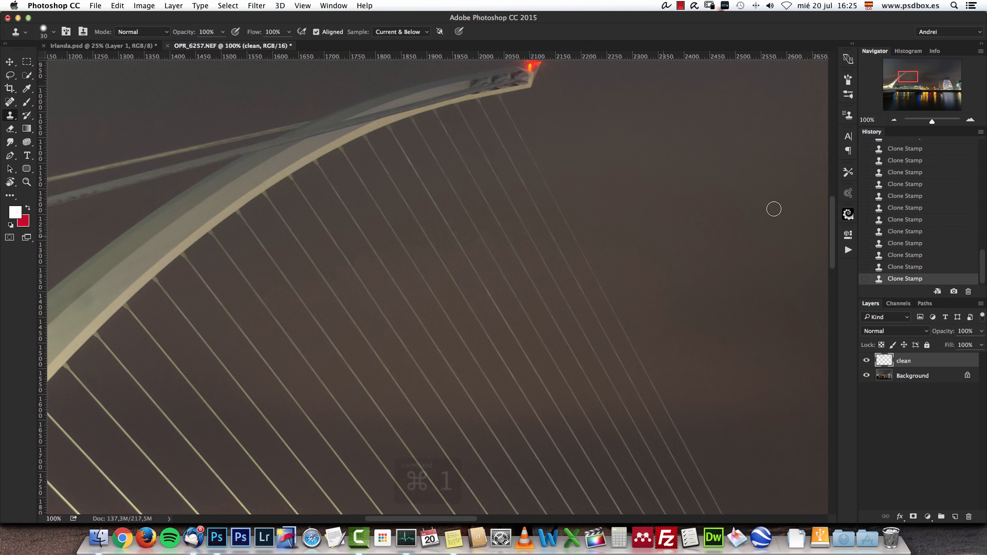
key("super+1")
left_click(894, 120)
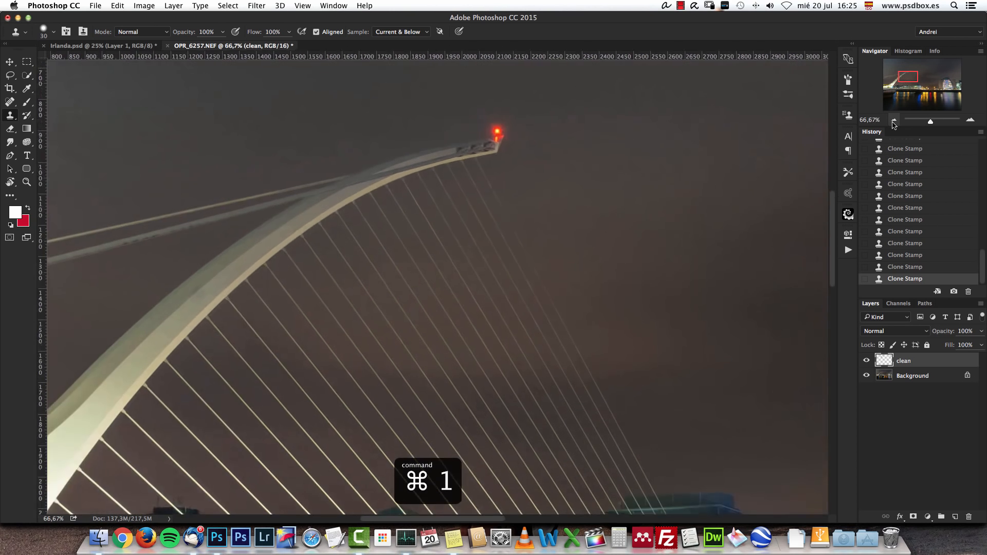
left_click(894, 120)
left_click_drag(461, 299, 662, 310)
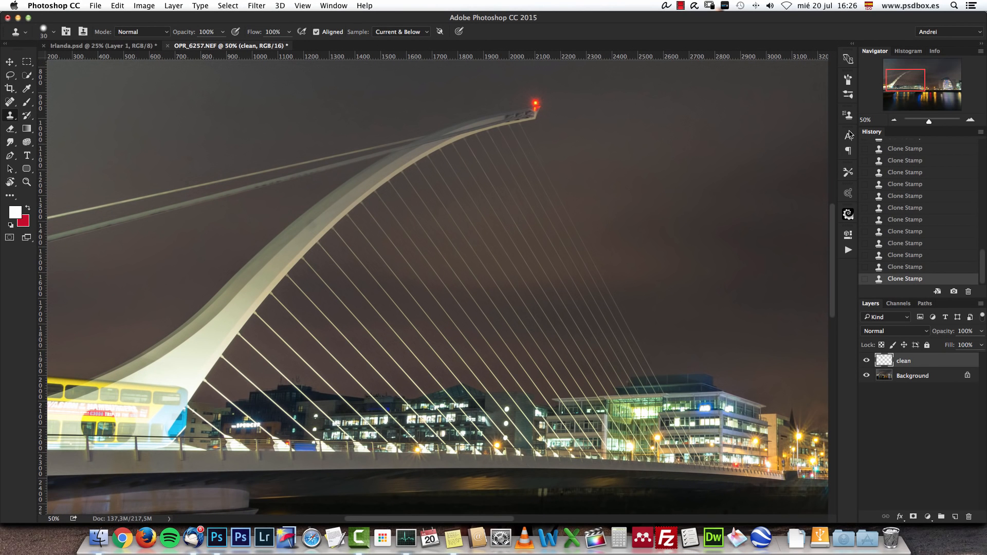
left_click(894, 120)
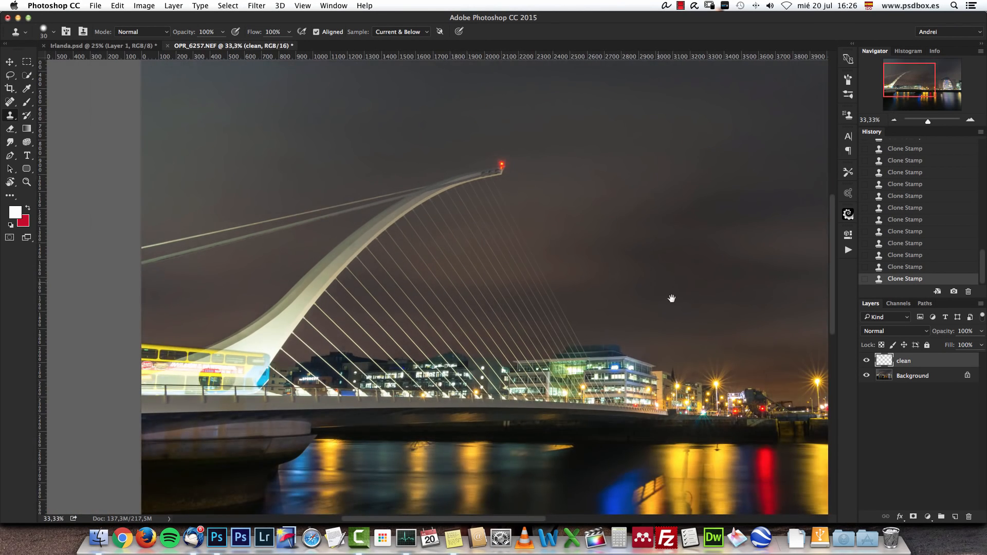
left_click_drag(659, 292, 491, 247)
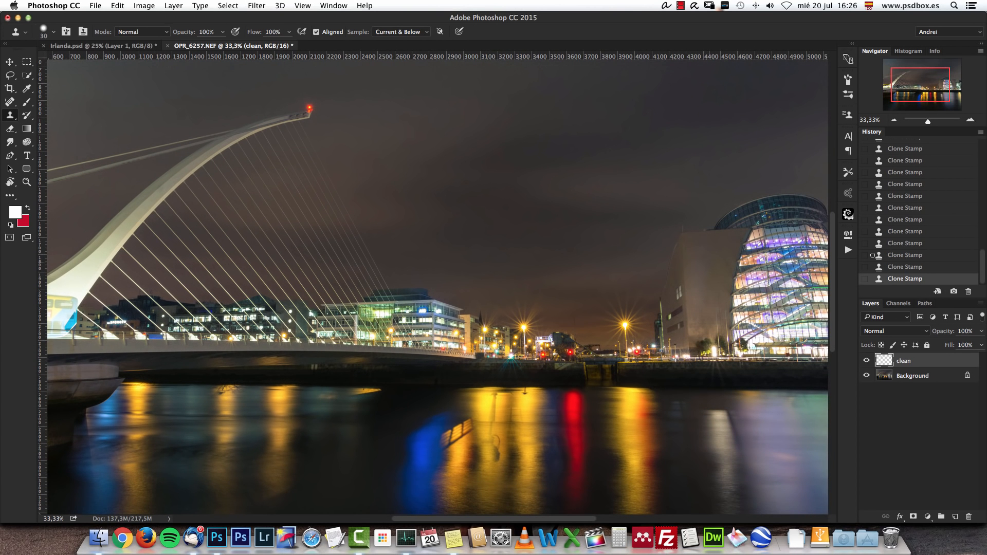
left_click_drag(921, 85, 924, 88)
left_click(895, 123)
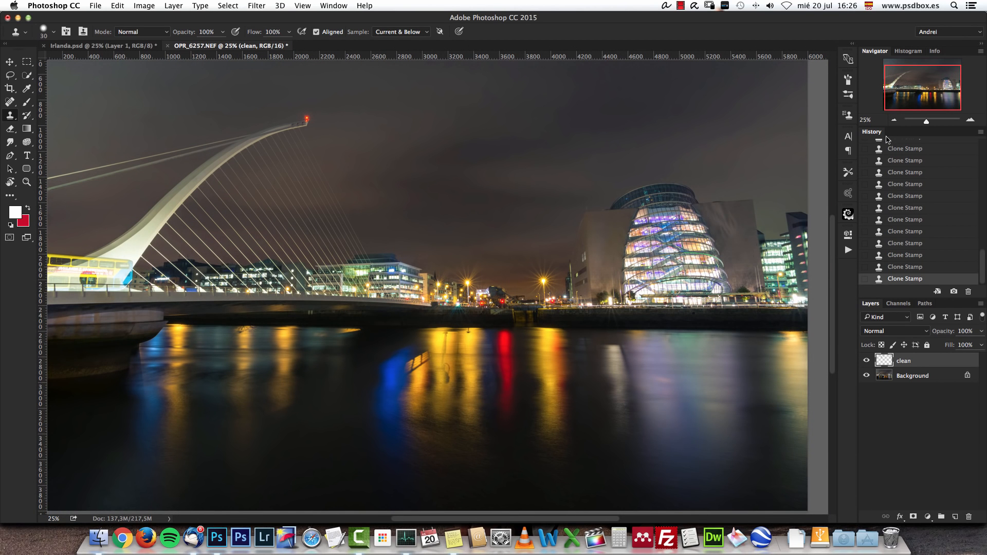
Step: Add a Curves adjustment layer above the clean layer and place shadow and highlight points on the Blue curve
left_click(928, 516)
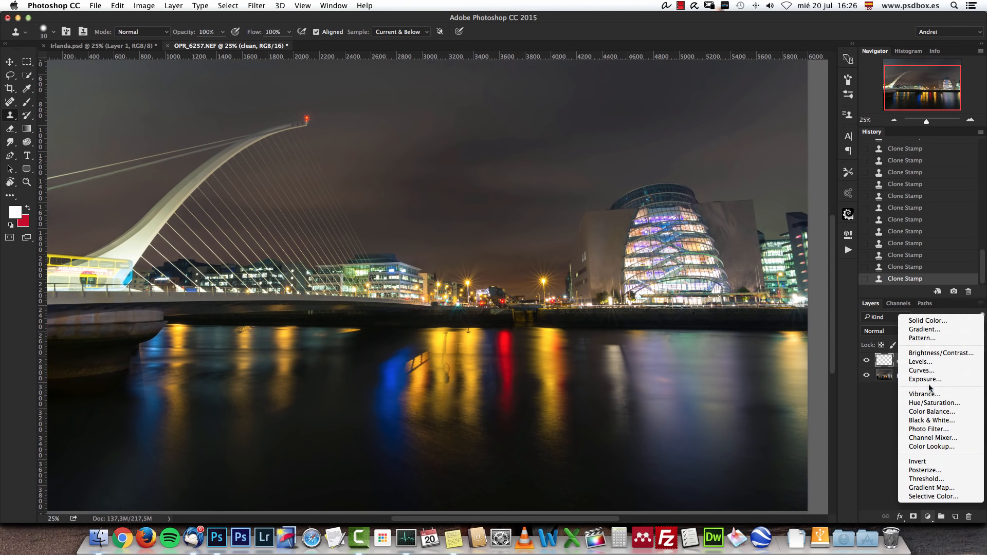
left_click(925, 371)
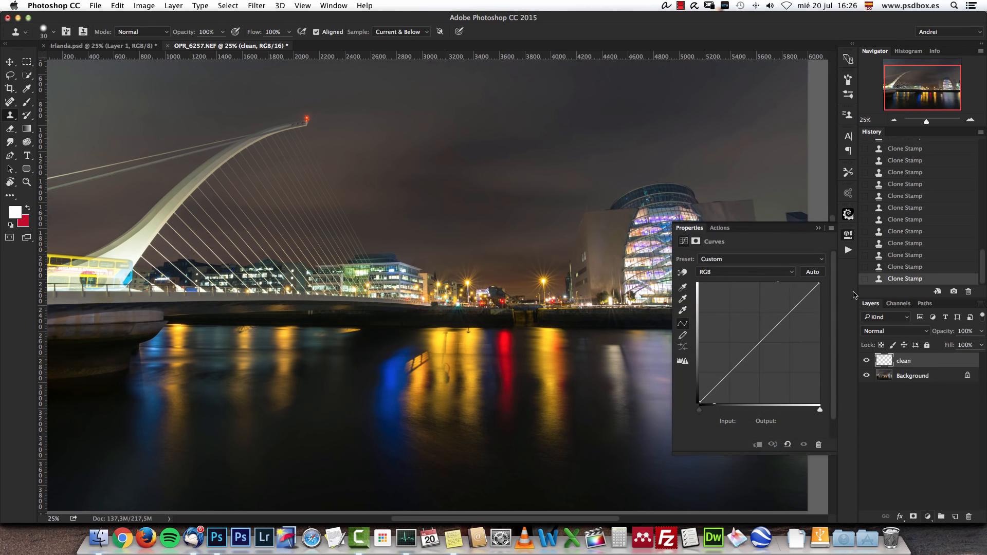
left_click(713, 272)
left_click(714, 298)
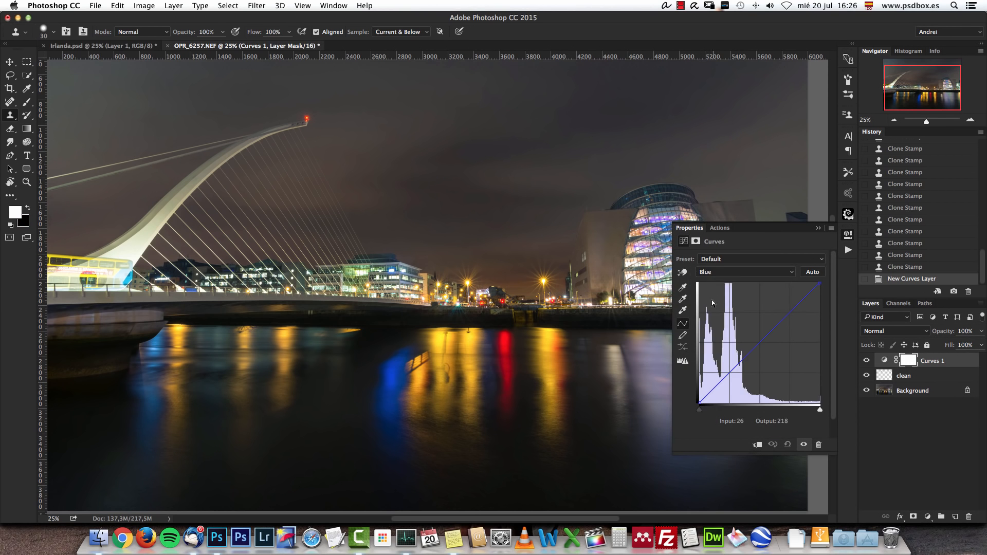
left_click(731, 371)
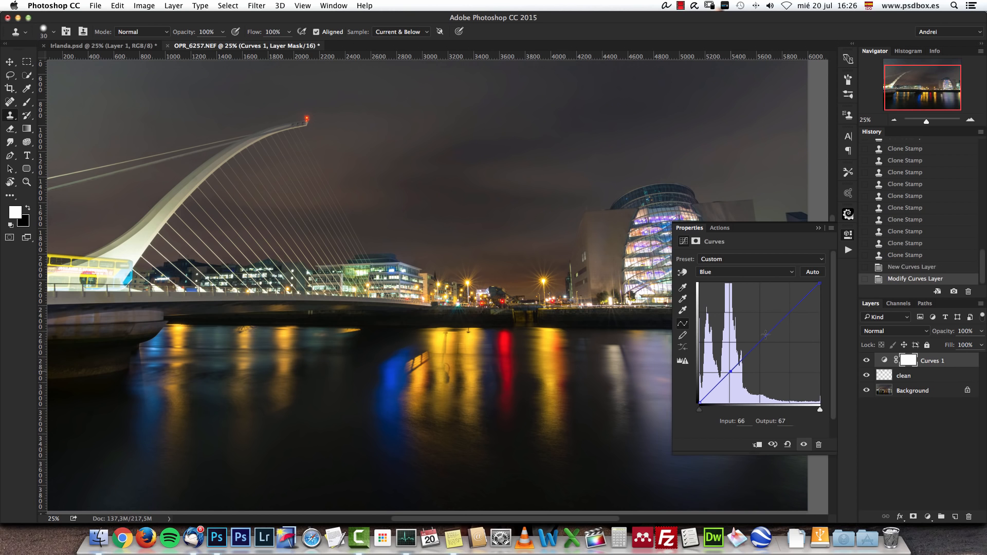
left_click(785, 317)
Step: Set the Blue curve's shadow point to input 54 and raise its output to add blue to the shadows
left_click(730, 370)
left_click(747, 418)
left_click(731, 371)
left_click_drag(749, 421, 720, 437)
type("54")
key("Tab")
type("6")
Step: Lower the Blue curve's highlight point to warm the bright areas and compare the image with and without the Curves layer
left_click(785, 318)
left_click_drag(748, 423, 739, 444)
type("18167")
left_click(819, 227)
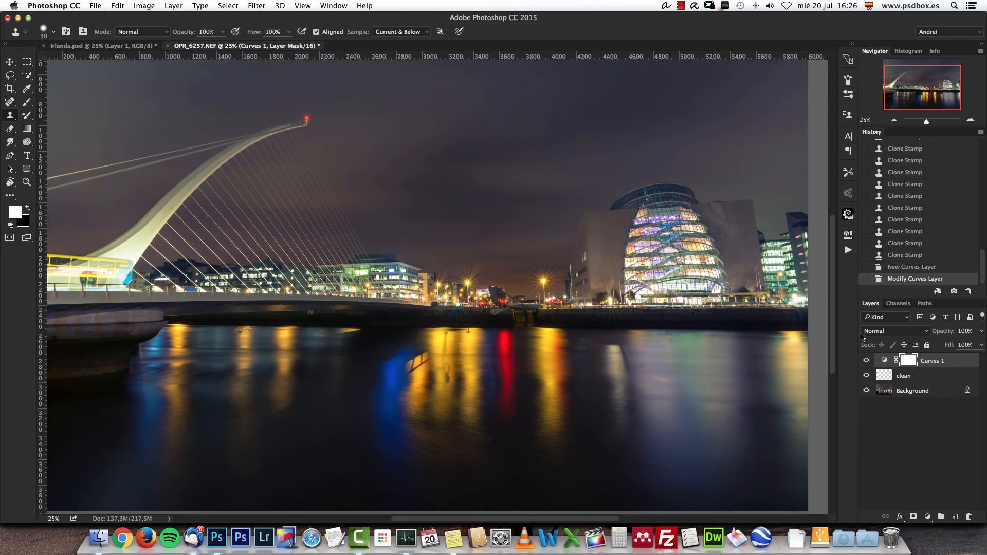
left_click(866, 360)
left_click(867, 362)
Step: Reopen the Curves adjustment and place a shadow point and a highlight point on the Red curve
double_click(884, 360)
left_click(729, 272)
left_click(728, 279)
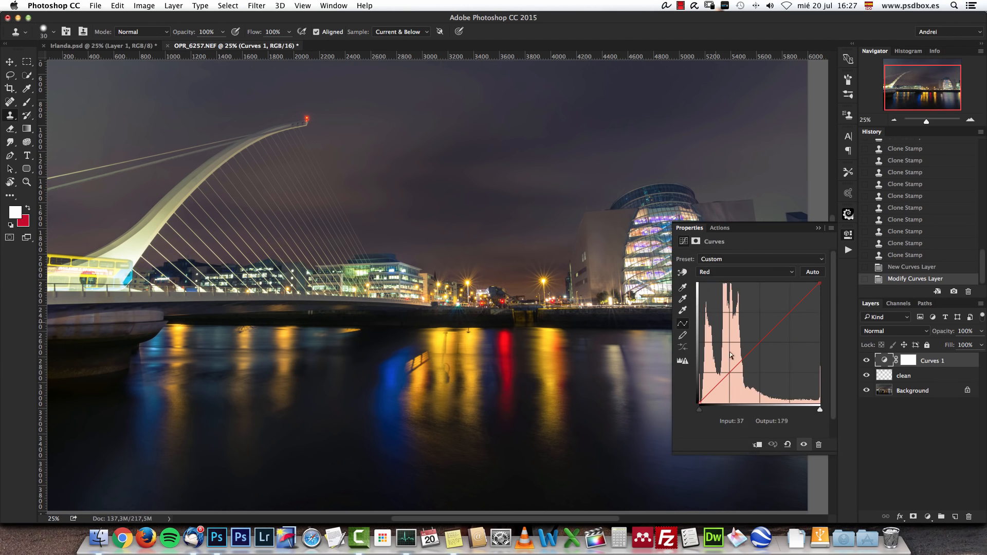
left_click(729, 374)
left_click(786, 315)
Step: Set the Red curve's shadow point to input 82 and output 64
left_click(729, 374)
left_click(745, 420)
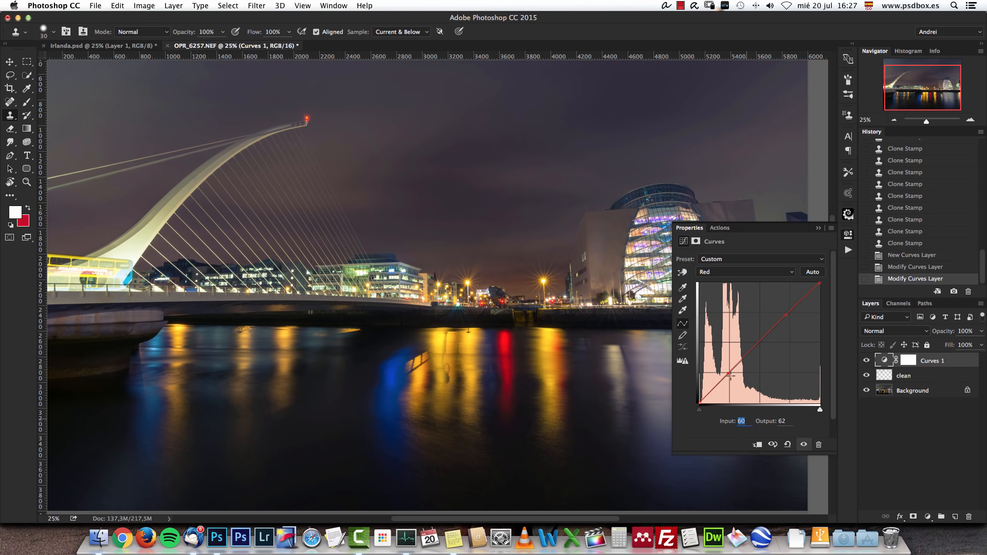
type("82")
left_click_drag(785, 421, 760, 426)
type("64")
Step: Adjust the Red curve's highlight point to warm the lights and compare the image with and without the Curves layer
left_click(785, 316)
left_click_drag(750, 421, 717, 434)
type("1212")
left_click(818, 228)
left_click(867, 361)
left_click(867, 361)
key("super+minus")
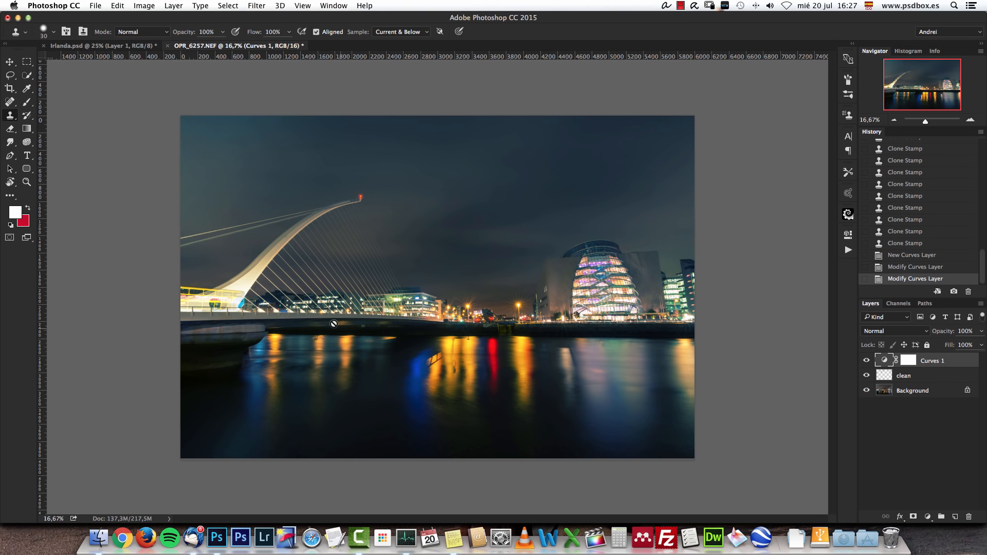
Step: Try a linear gradient across the waterline on the Curves layer's mask and undo it
left_click(908, 361)
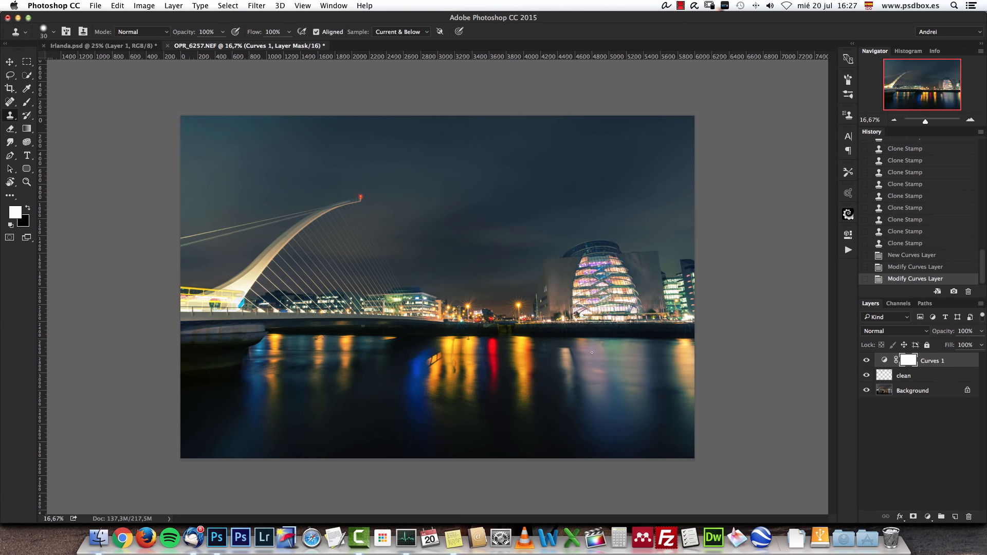
left_click(29, 129)
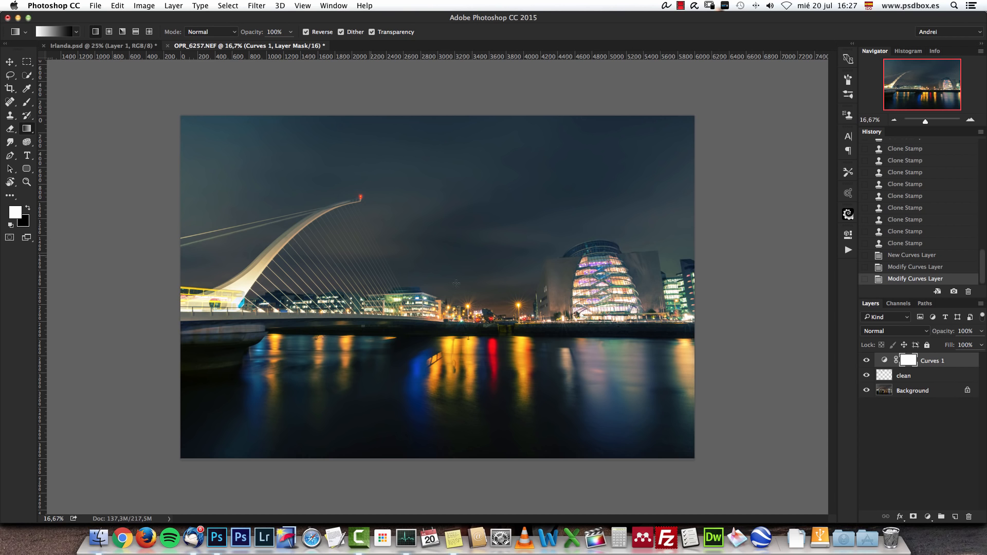
left_click(65, 34)
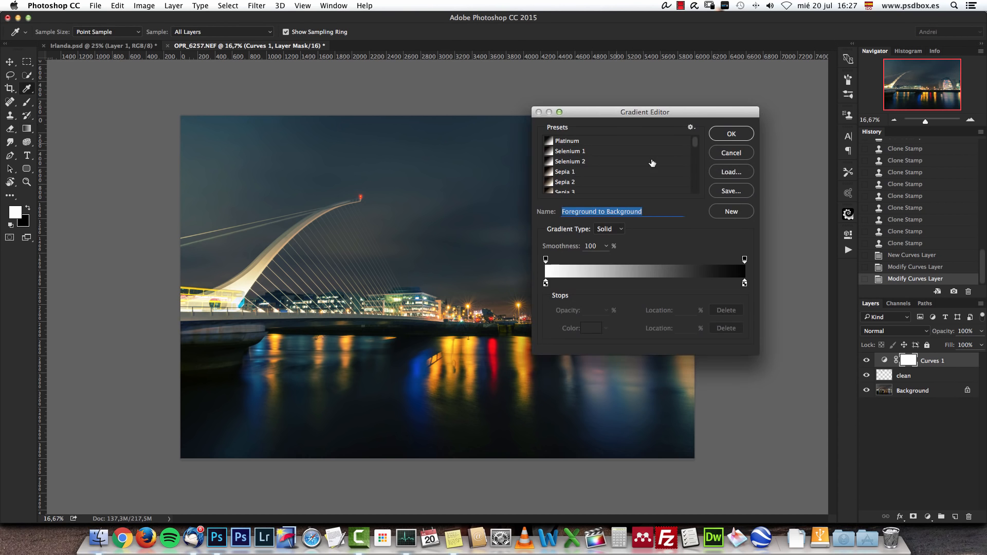
left_click(730, 153)
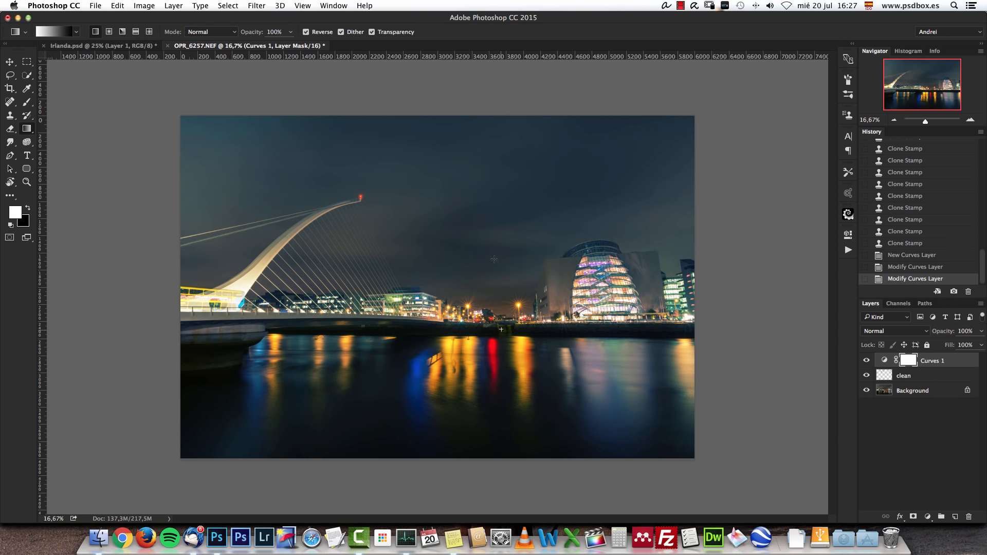
key("super+z")
left_click_drag(507, 364, 499, 280)
key("super+z")
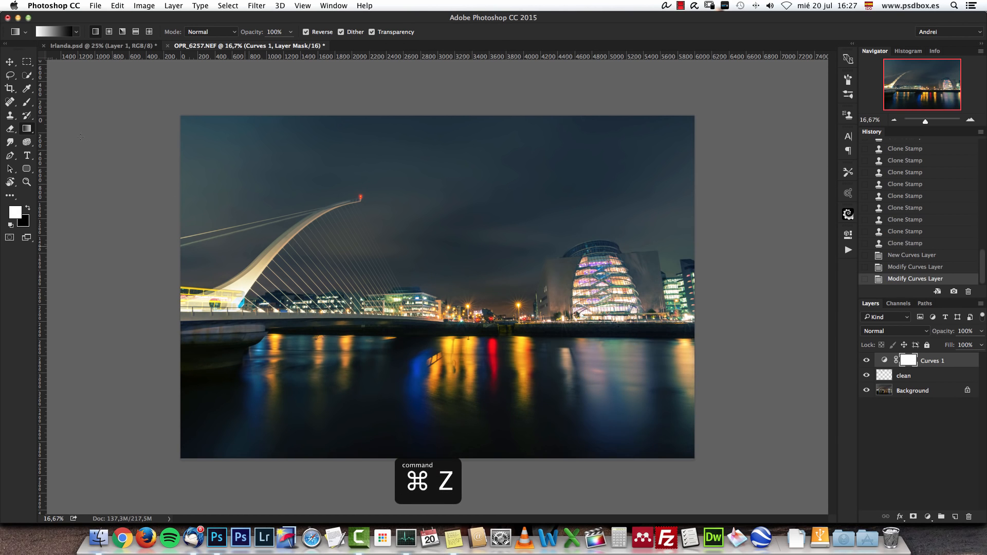
Step: Select the round building, its neighbours and the quay on the Background layer with a 70 px Quick Selection brush
left_click_drag(27, 75, 72, 78)
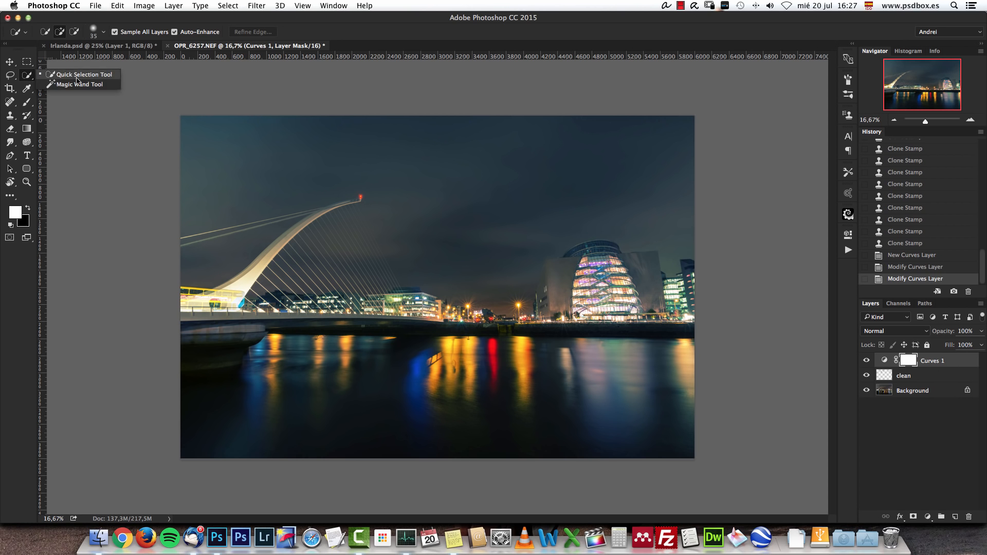
left_click(74, 78)
left_click(970, 122)
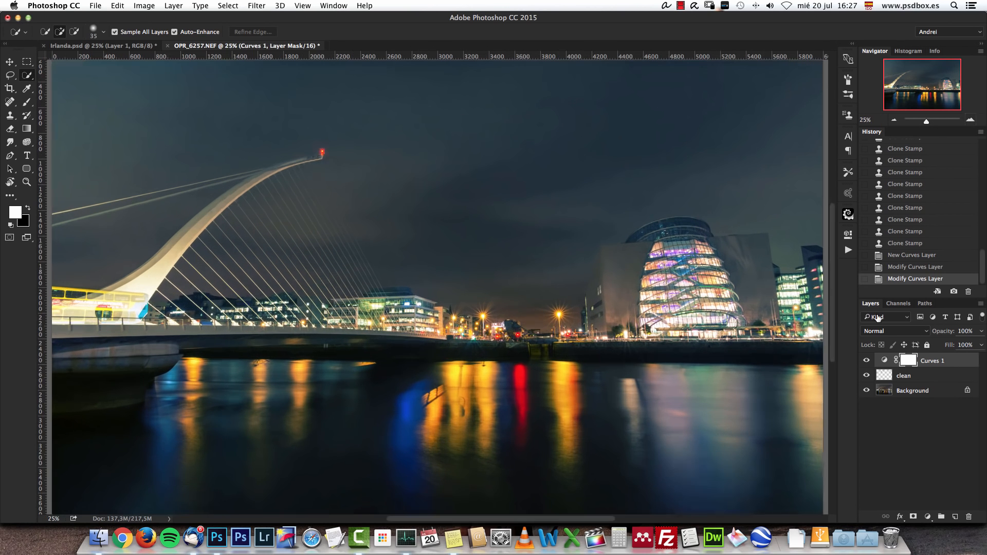
left_click(912, 390)
left_click_drag(710, 299, 472, 273)
key("bracketright")
key("bracketright")
mouse_move(581, 240)
left_mouse_down()
mouse_move(475, 243)
mouse_move(458, 227)
mouse_move(465, 209)
mouse_move(488, 228)
mouse_move(439, 202)
mouse_move(406, 219)
mouse_move(452, 203)
mouse_move(443, 198)
mouse_move(413, 202)
mouse_move(404, 220)
left_mouse_up()
mouse_move(382, 258)
left_mouse_down()
mouse_move(358, 273)
mouse_move(445, 286)
mouse_move(375, 258)
mouse_move(370, 233)
mouse_move(357, 296)
mouse_move(489, 313)
mouse_move(382, 322)
mouse_move(219, 313)
mouse_move(373, 312)
left_mouse_up()
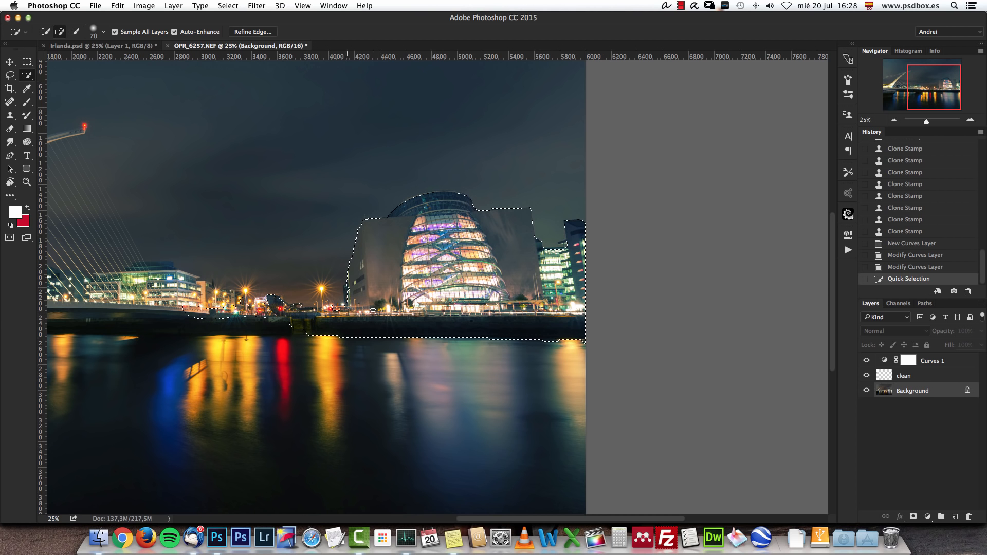
left_click_drag(285, 338, 279, 331)
Step: Extend the selection to the lit glass office building behind the bridge cables, reducing the Quick Selection brush to 15 px for its roof
left_click_drag(183, 308, 471, 310)
key("bracketleft")
key("bracketleft")
key("bracketleft")
left_click_drag(368, 295, 473, 280)
key("super+1")
key("bracketleft")
key("bracketleft")
key("bracketleft")
key("bracketleft")
key("bracketleft")
left_click_drag(383, 219, 437, 201)
left_click_drag(437, 199, 506, 198)
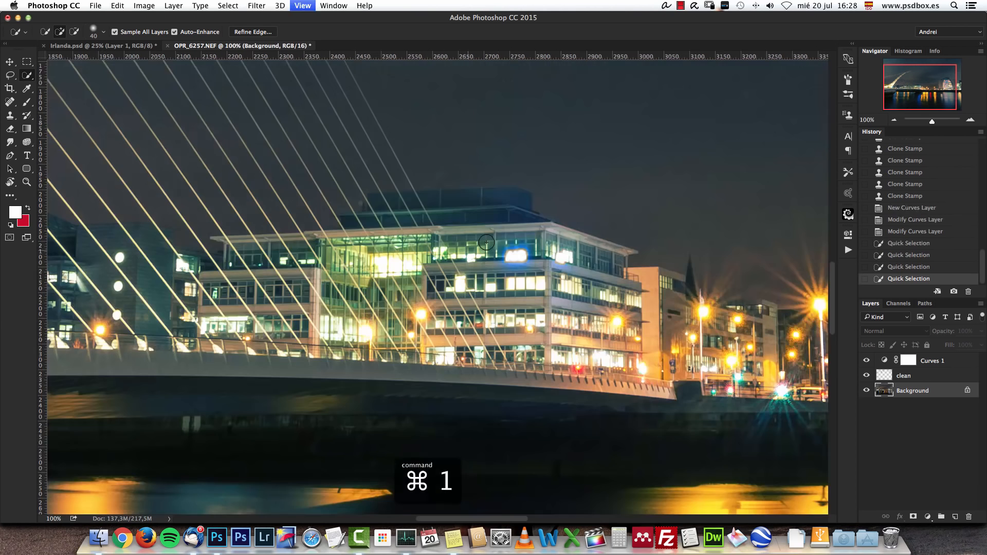
left_click_drag(566, 206, 606, 226)
Step: Extend the 15 px Quick Selection along the dark buildings behind the bridge cables, up to the Spencer building and the bus
left_click_drag(642, 257, 355, 223)
left_click_drag(411, 246, 463, 272)
left_click_drag(591, 273, 350, 231)
left_click_drag(154, 246, 720, 246)
left_click_drag(433, 231, 257, 229)
left_click_drag(606, 228, 720, 211)
left_click_drag(154, 237, 457, 273)
mouse_move(566, 263)
left_mouse_down()
mouse_move(401, 246)
mouse_move(208, 289)
left_mouse_up()
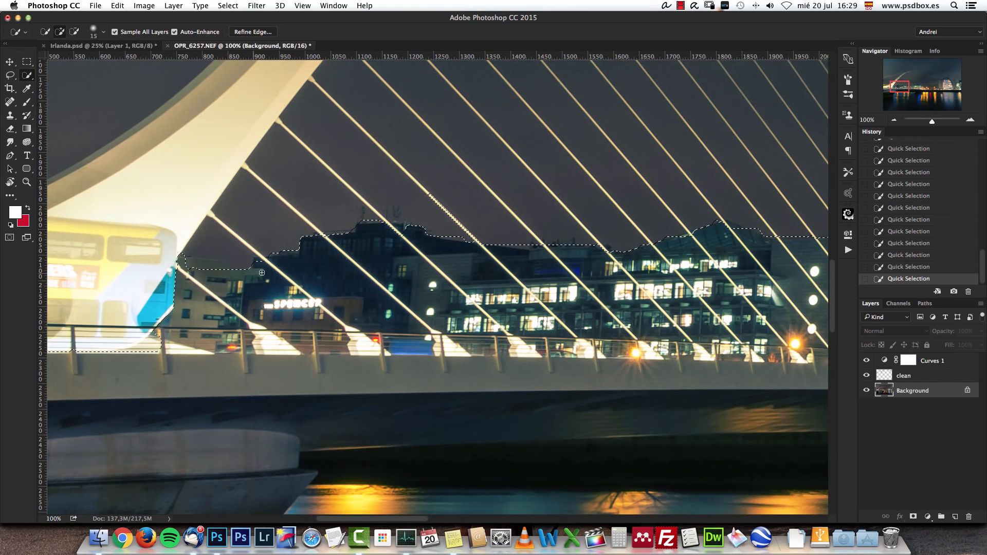
Step: Add the yellow bus and the whole bridge mast up to its red tip light to the selection, undoing stray strokes
left_click_drag(319, 313, 568, 304)
mouse_move(411, 288)
left_mouse_down()
mouse_move(603, 325)
mouse_move(679, 133)
mouse_move(546, 223)
left_mouse_up()
left_click_drag(546, 206, 581, 165)
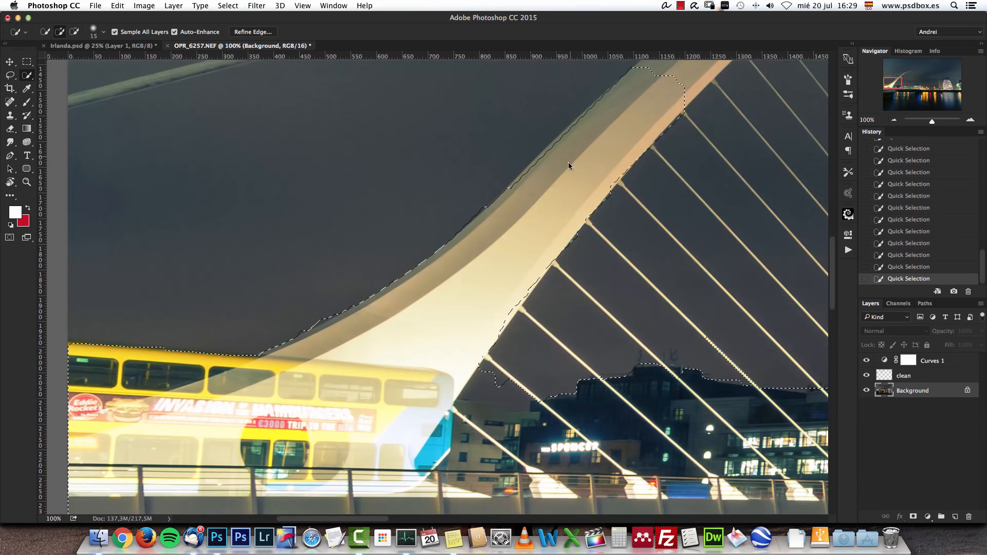
left_click_drag(684, 128, 317, 437)
key("super+z")
mouse_move(303, 391)
left_mouse_down()
mouse_move(396, 297)
mouse_move(535, 219)
left_mouse_up()
left_click_drag(744, 138, 557, 203)
key("super+z")
mouse_move(638, 170)
left_mouse_down()
mouse_move(797, 140)
mouse_move(518, 205)
left_mouse_up()
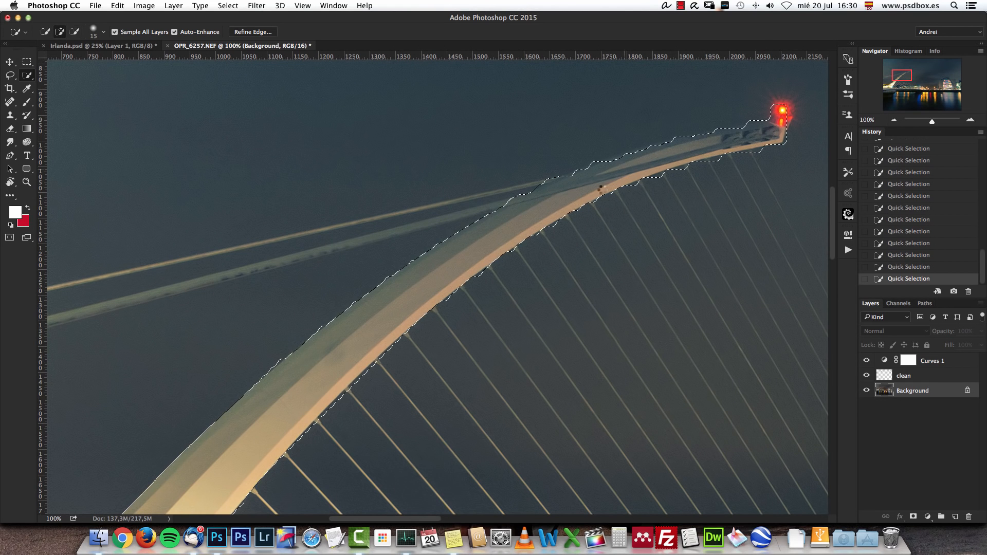
Step: Subtract the stray sky area between the street lamps from the selection and compare it with the previous history state
left_click(893, 120)
left_click(893, 121)
left_click(893, 120)
left_click_drag(652, 319, 456, 186)
key("alt")
left_click(616, 270, "alt")
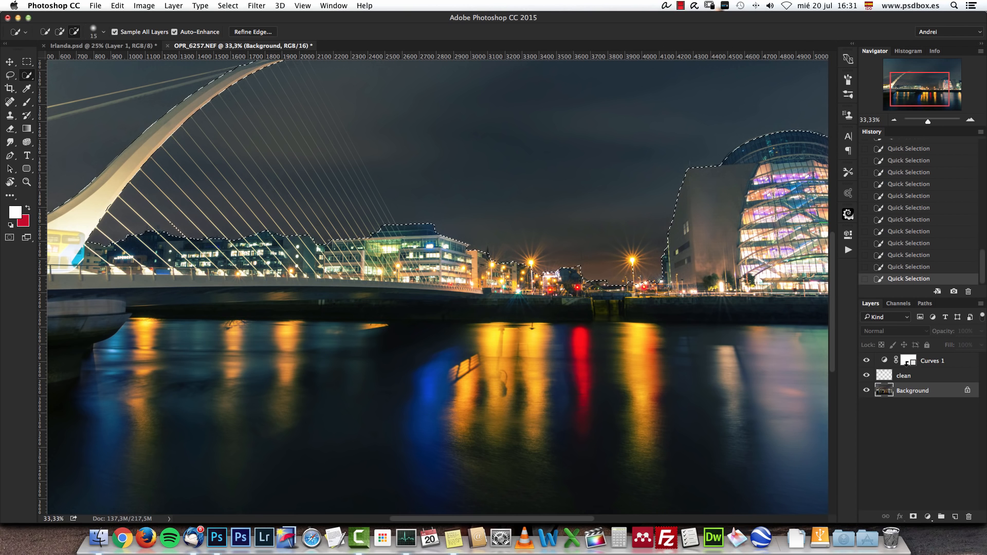
left_click(909, 362, "alt")
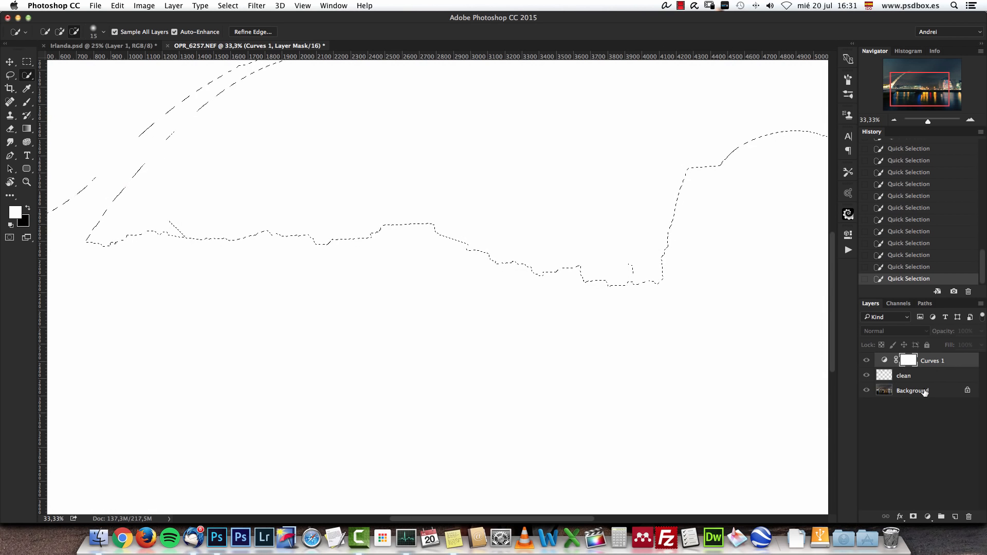
left_click(910, 267)
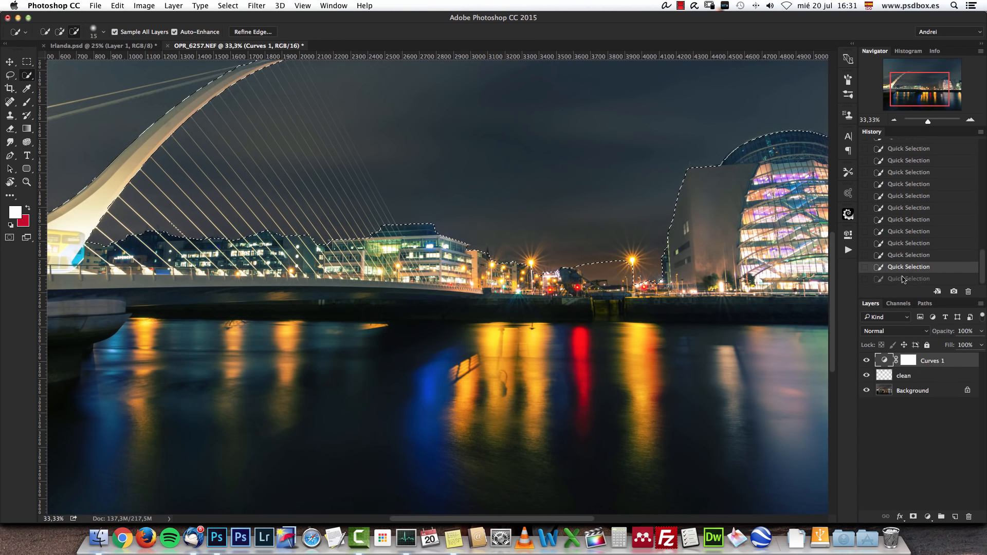
left_click(903, 279)
Step: Fill the selected skyline, bridge and water with black on the Curves 1 layer mask and deselect
left_click(909, 362)
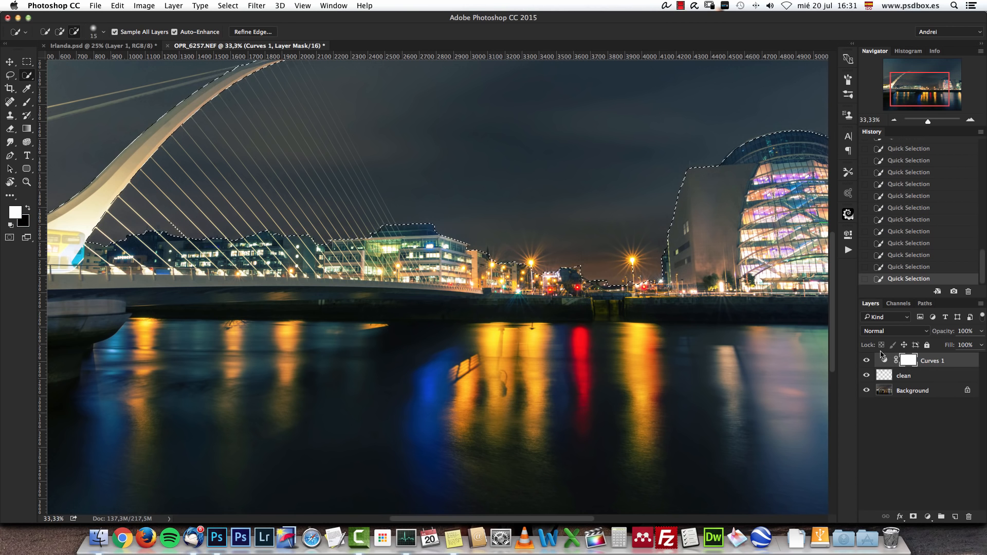
key("x")
key("alt+BackSpace")
key("super+d")
Step: Examine the Curves 1 mask on its own, plus the building and cable edges in the image at 100%
scroll(600, 216, "up", 5)
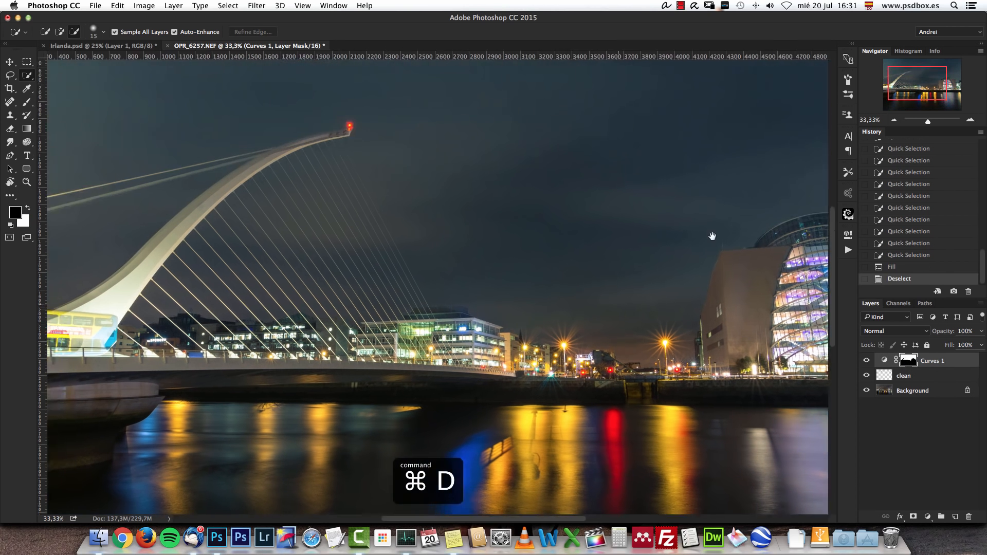
left_click(908, 363, "alt")
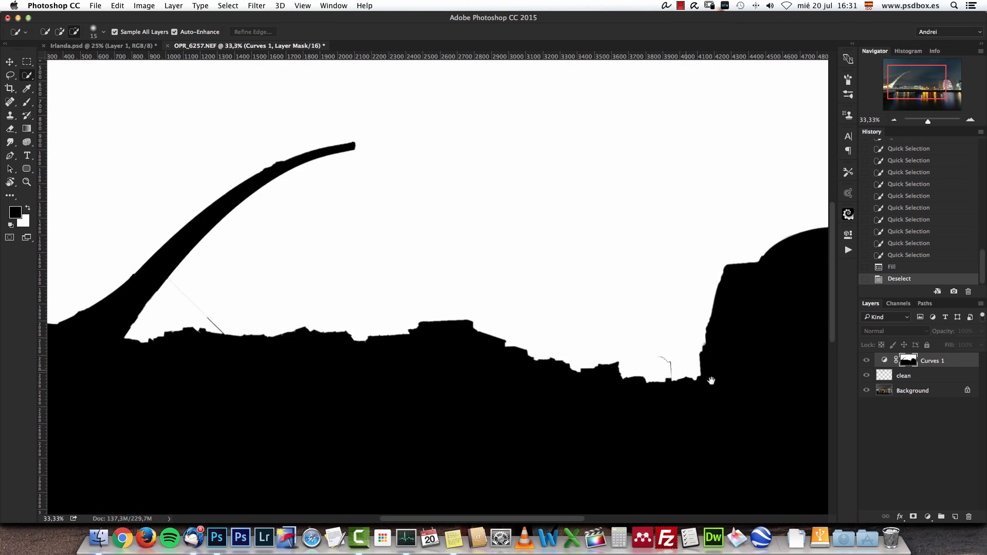
left_click_drag(706, 367, 528, 320)
left_click_drag(347, 327, 707, 335)
left_click(909, 361, "alt")
key("super+1")
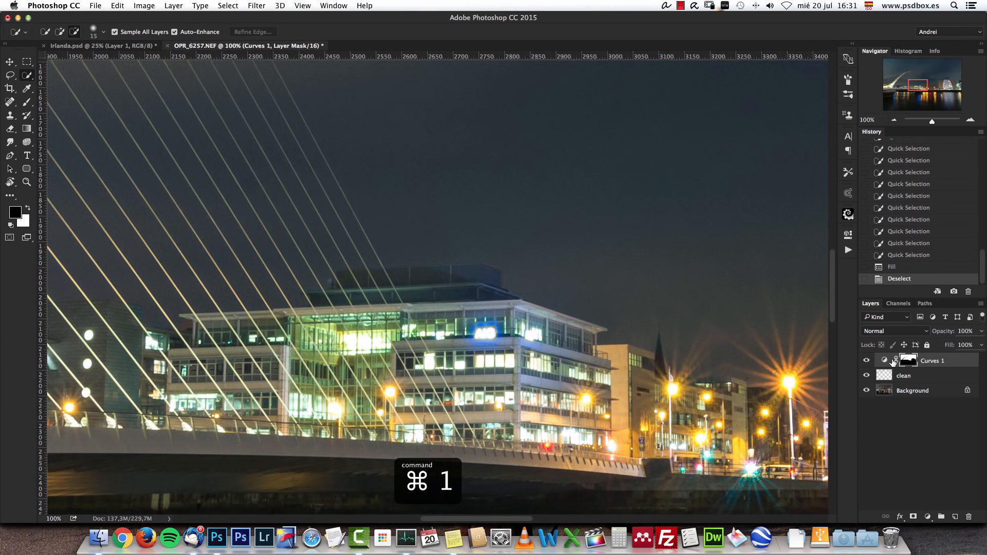
left_click_drag(757, 358, 229, 308)
left_click_drag(354, 304, 663, 293)
left_click_drag(285, 288, 479, 304)
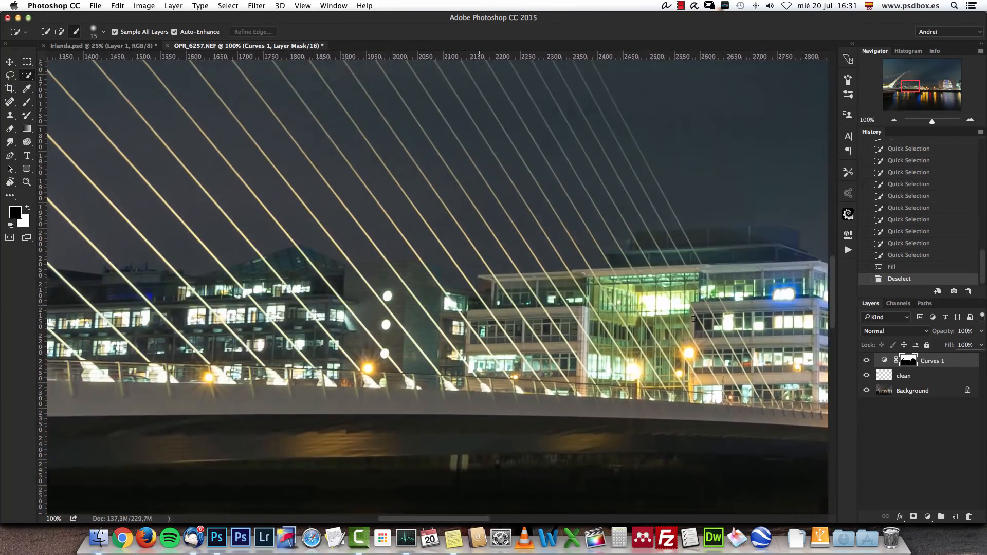
Step: Reduce the Brush to 25 px and paint black on the Curves 1 mask at the roof edge between the cables
key("b")
key("bracketleft")
key("bracketleft")
key("bracketleft")
key("bracketleft")
key("bracketleft")
key("bracketleft")
key("bracketleft")
key("bracketleft")
key("bracketleft")
key("bracketleft")
key("bracketleft")
key("bracketleft")
key("bracketleft")
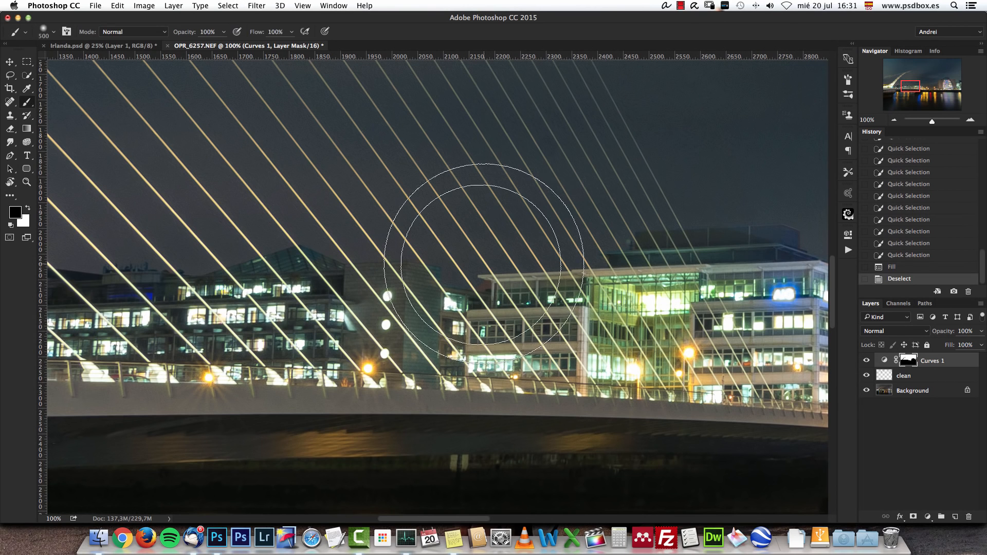
key("bracketleft")
key("bracketleft")
key("bracketleft")
key("bracketleft")
key("bracketleft")
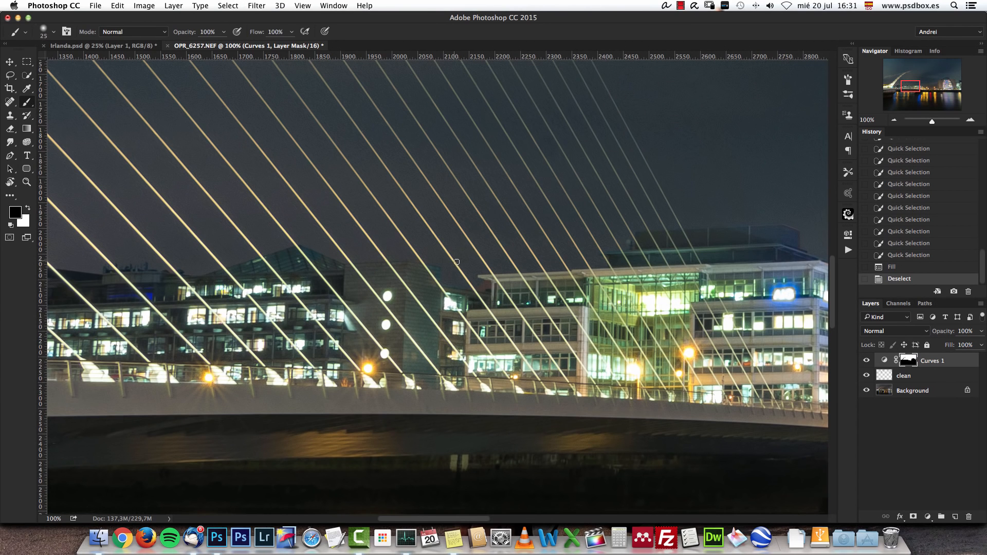
key("x")
key("x")
left_click_drag(440, 284, 412, 254)
Step: Touch up the Curves 1 mask with white around the cables above the dark buildings
key("c")
key("b")
key("x")
mouse_move(423, 257)
left_mouse_down()
mouse_move(482, 283)
mouse_move(466, 279)
mouse_move(610, 273)
left_mouse_up()
left_click_drag(363, 263, 387, 264)
left_click_drag(277, 230, 498, 249)
left_click_drag(227, 173, 784, 307)
Step: Paint black with a 30 px brush on the mask at the outer end of the lower stay cable, comparing before and after
left_click_drag(442, 216, 278, 421)
key("bracketright")
key("bracketright")
key("bracketright")
key("bracketright")
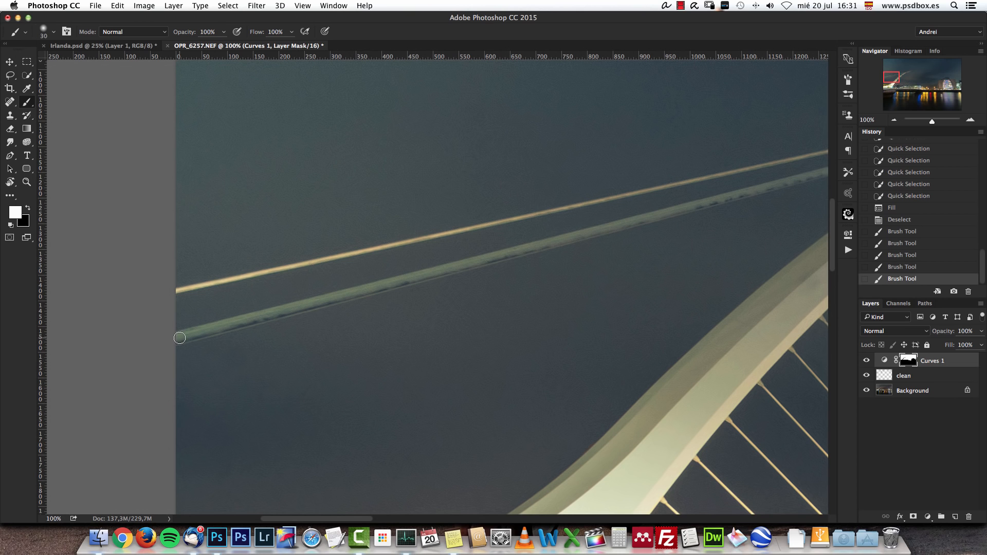
key("x")
left_click_drag(176, 338, 214, 335)
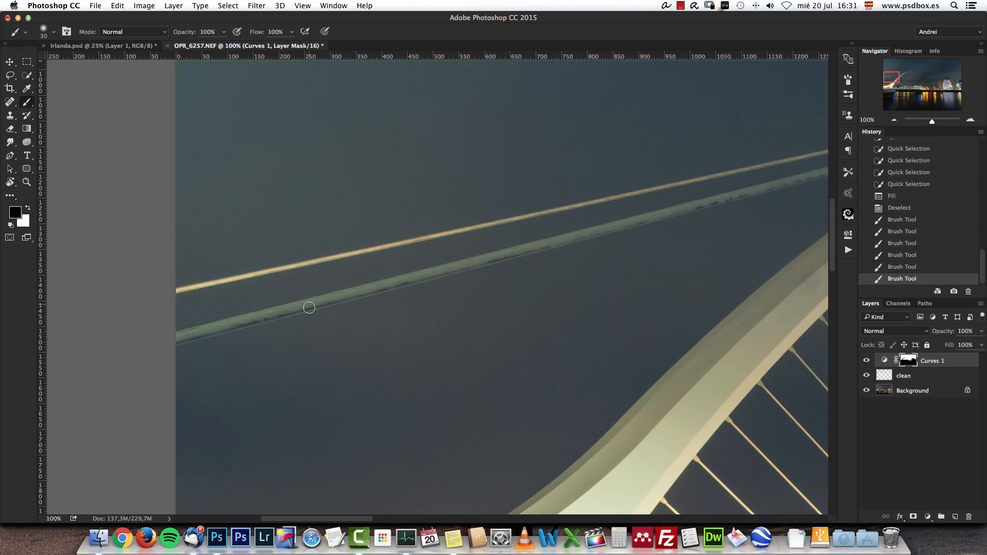
key("super+z")
key("super+z")
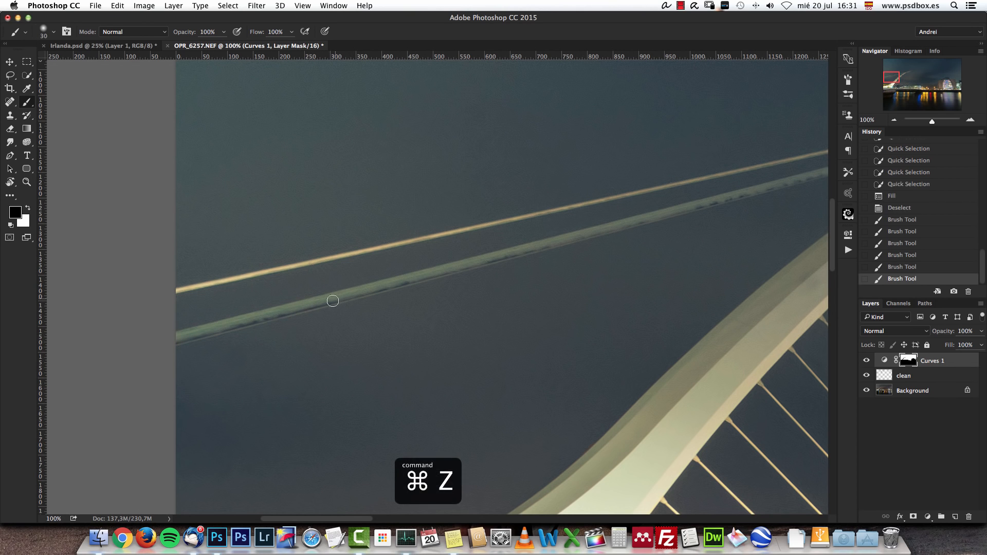
Step: Mask the outer part of the lower stay cable with straight black strokes from a 25 px brush
key("bracketleft")
key("bracketleft")
key("bracketleft")
key("bracketright")
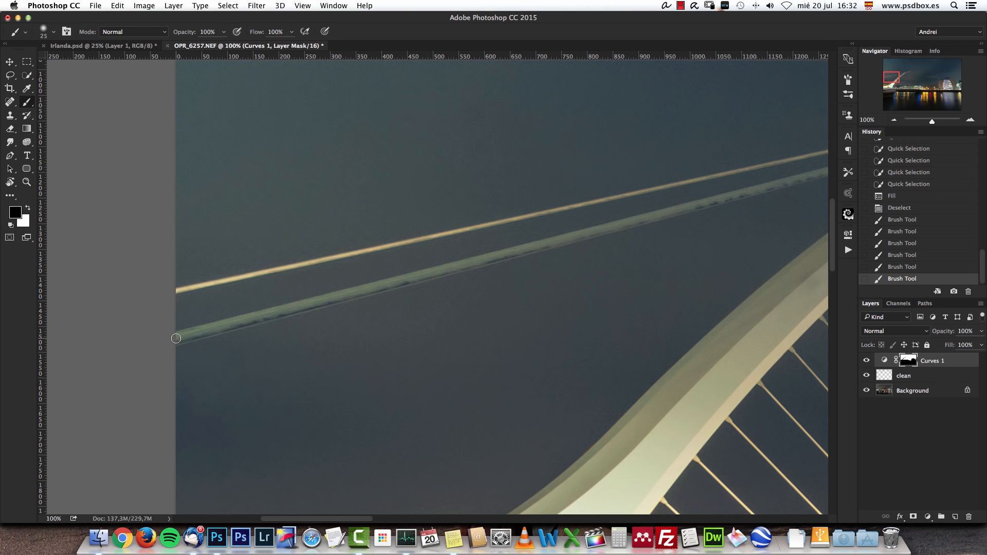
left_click(175, 338)
left_click(412, 279, "shift")
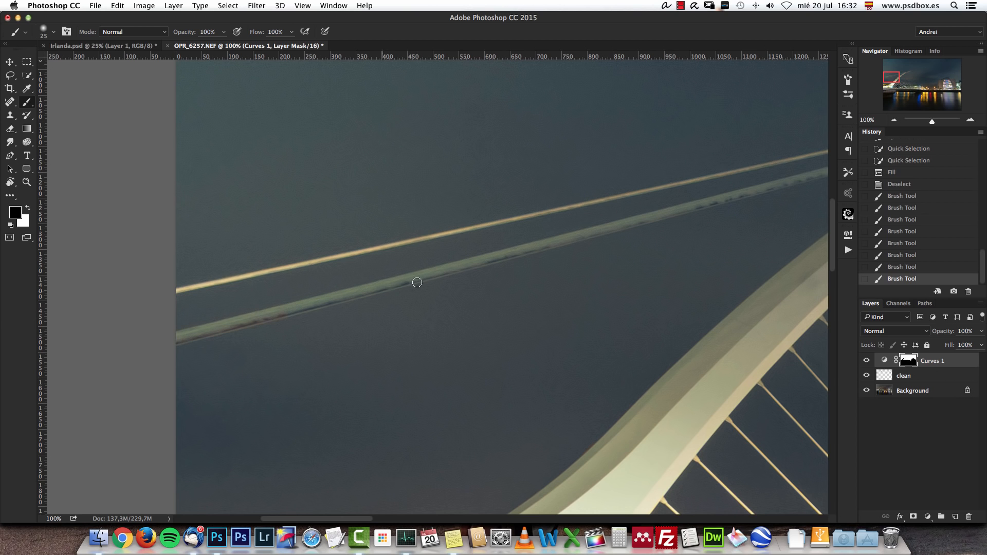
left_click(377, 288, "shift")
Step: Continue masking the lower stay cable toward the mast with straight strokes, reducing the brush to 20 px
key("bracketleft")
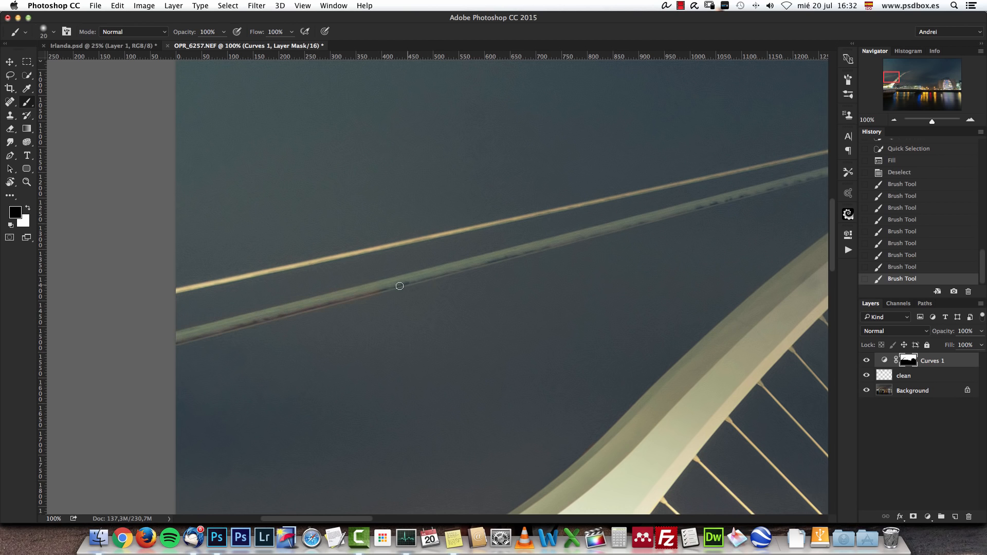
left_click(525, 258, "shift")
left_click(669, 216, "shift")
left_click(684, 211, "shift")
left_click_drag(736, 201, 441, 275)
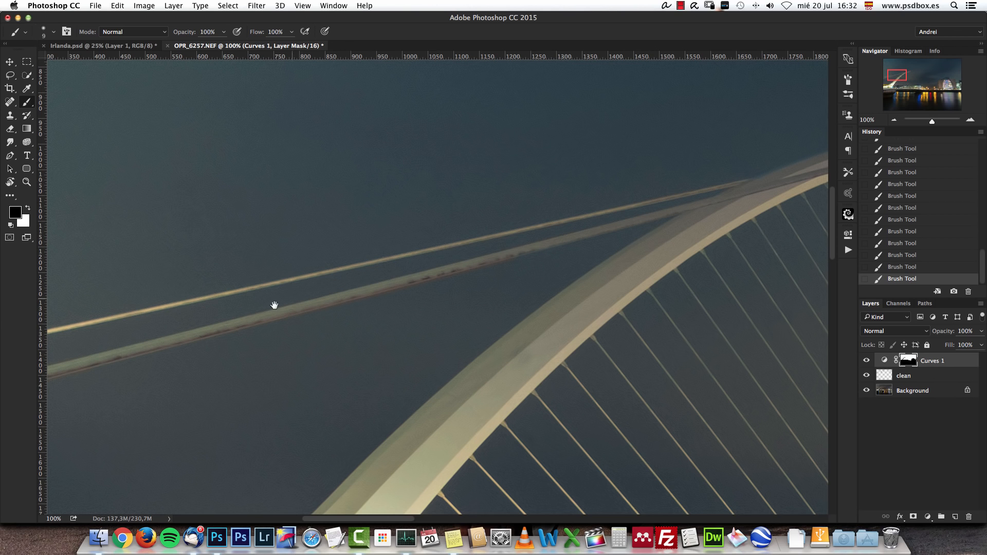
Step: Examine the stay cables, the mast and the round building for remaining mask edge problems
left_click_drag(276, 304, 504, 264)
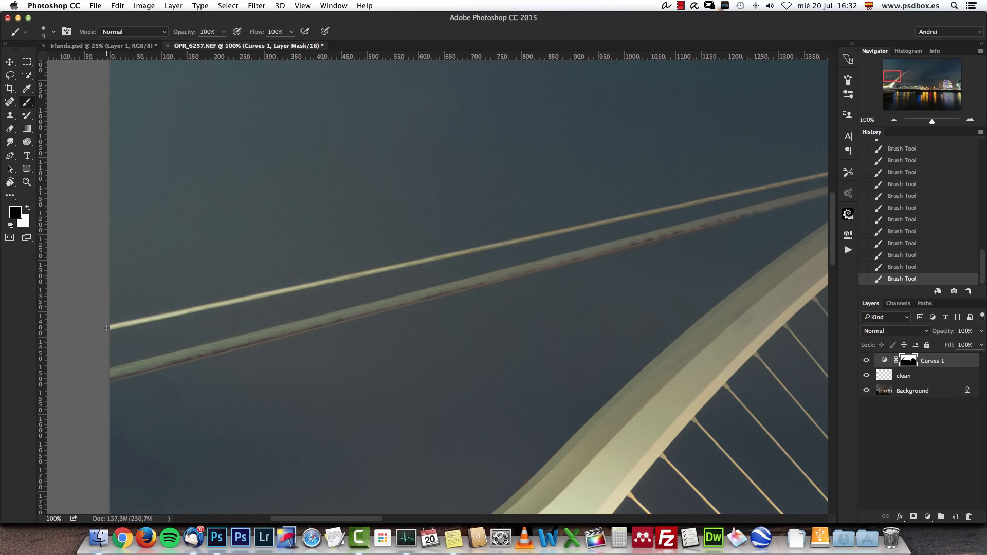
left_click_drag(629, 392, 196, 214)
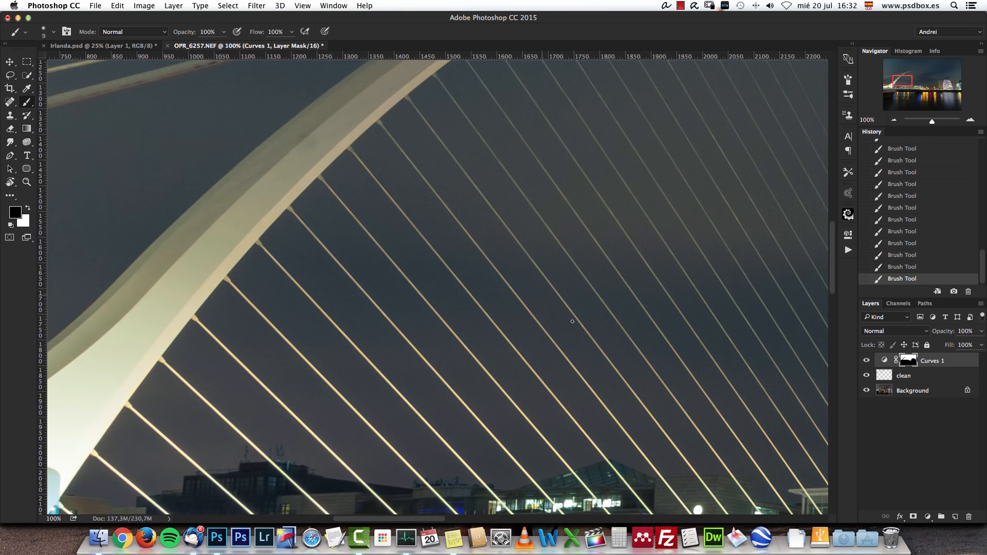
left_click_drag(715, 158, 476, 327)
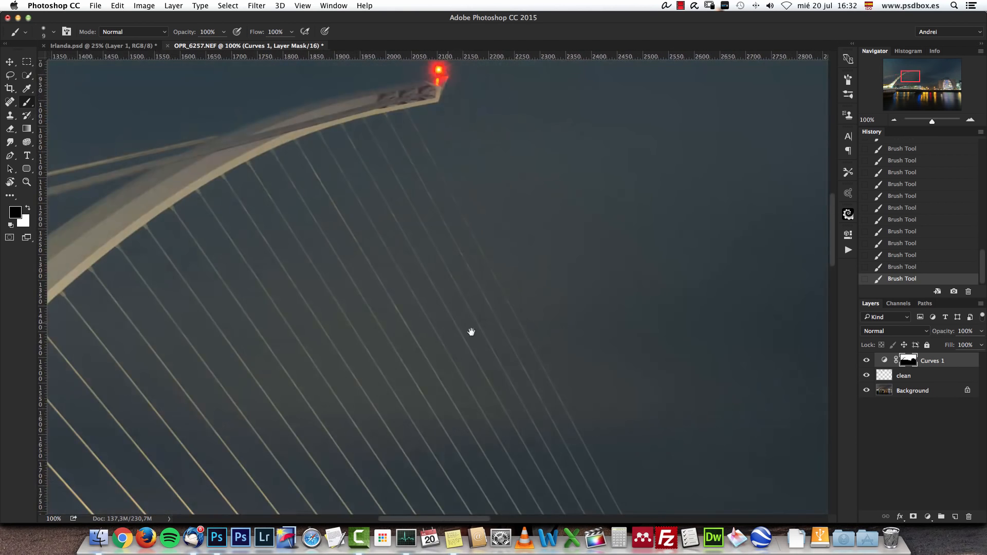
left_click(893, 120)
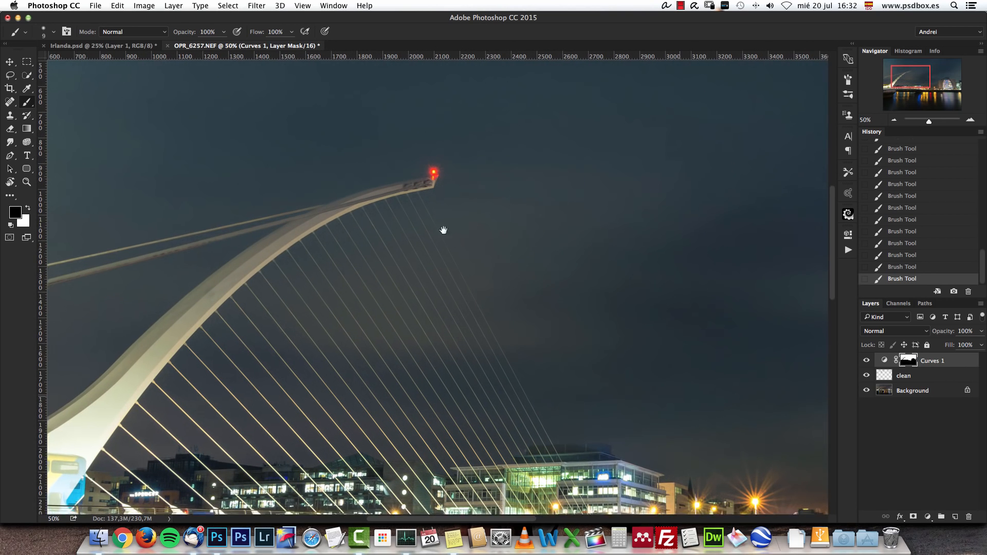
left_click_drag(467, 240, 418, 220)
left_click_drag(766, 307, 504, 281)
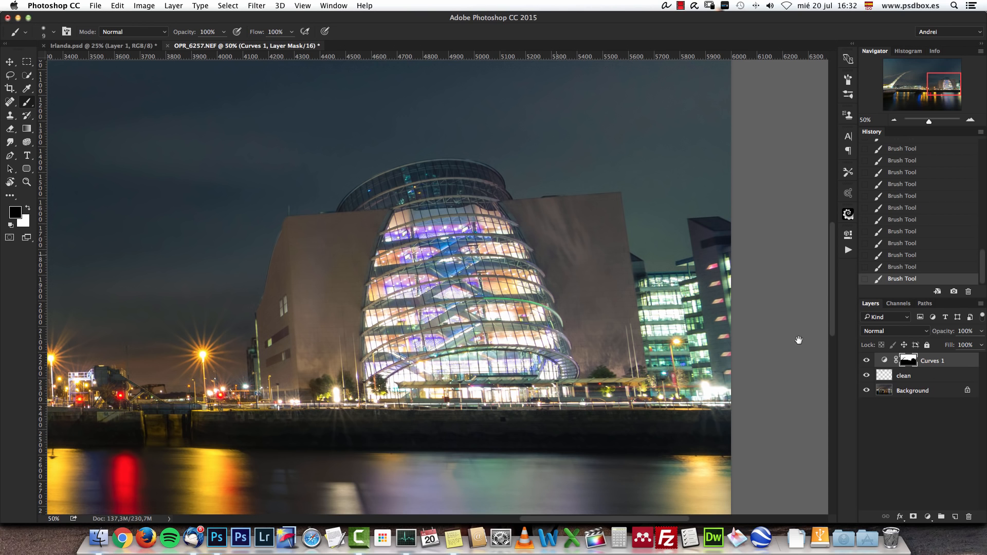
Step: Feather the Curves 1 mask by 33,7 px while viewing the mask alone, and inspect the softened edges in the image
double_click(912, 362)
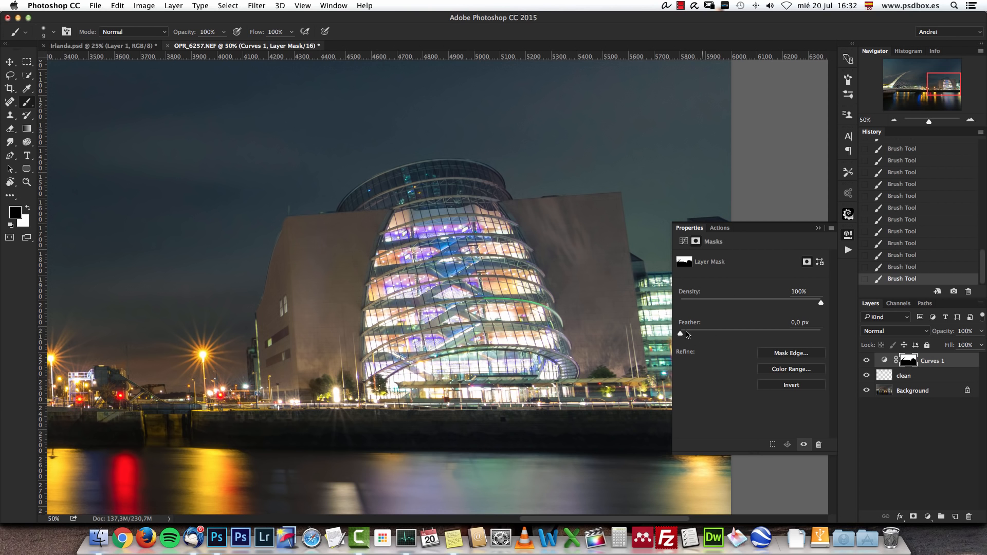
left_click(911, 361, "alt")
left_click_drag(471, 371, 540, 357)
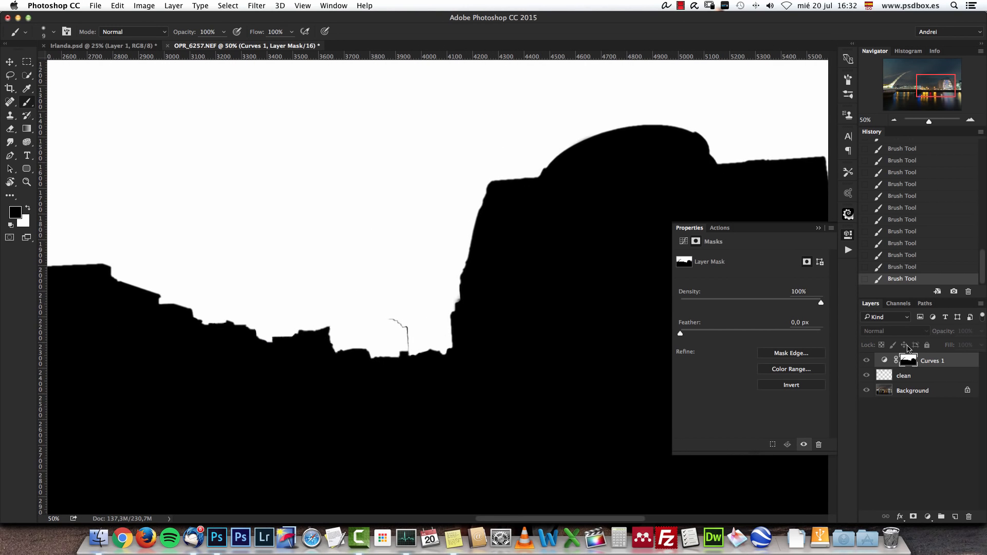
left_click_drag(681, 335, 749, 333)
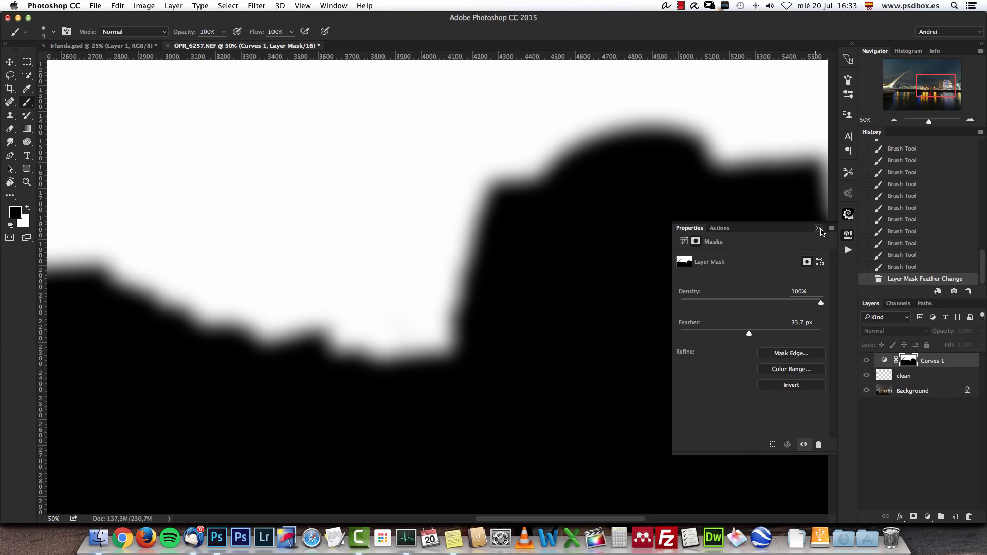
left_click(818, 229)
left_click(882, 359)
left_click(908, 362)
key("d")
left_click_drag(343, 336, 579, 343)
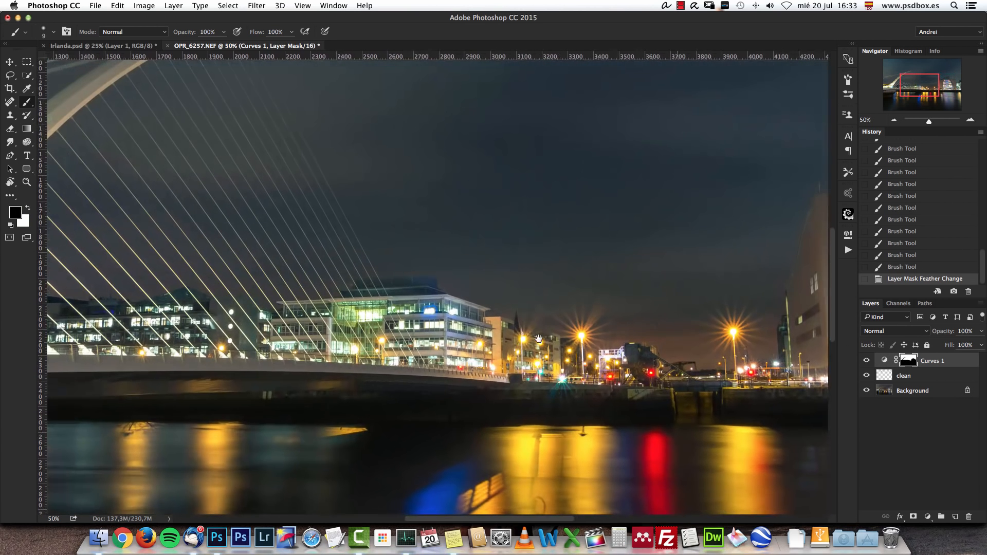
Step: Set the Curves 1 mask's feather to 2 px
double_click(911, 364)
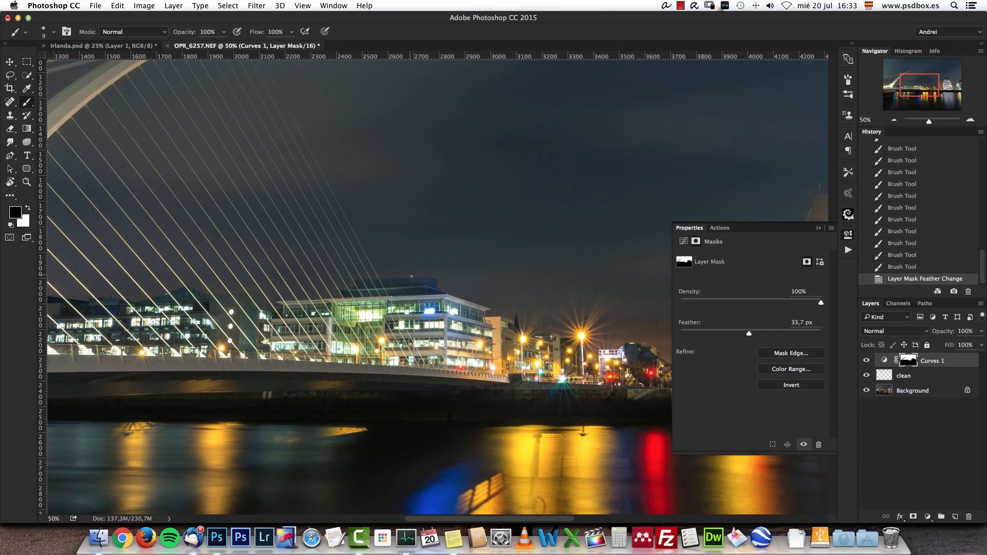
left_click(696, 334)
left_click(819, 228)
double_click(908, 360)
left_click_drag(701, 334, 708, 334)
left_click(809, 323)
type("2")
key("Return")
left_click(818, 228)
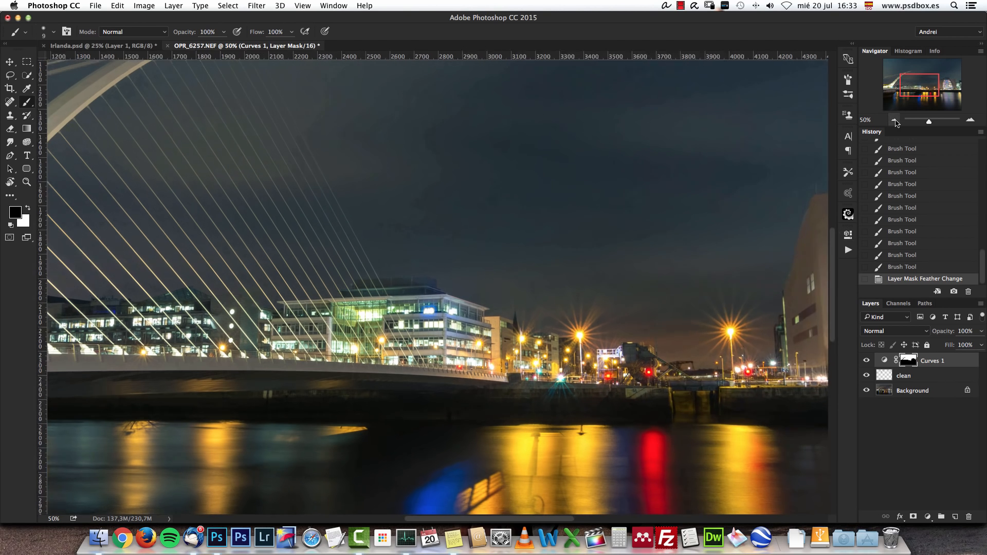
Step: Compare the whole photo with and without the masked Curves 1 layer
left_click(894, 120)
left_click(894, 120)
left_click(866, 361)
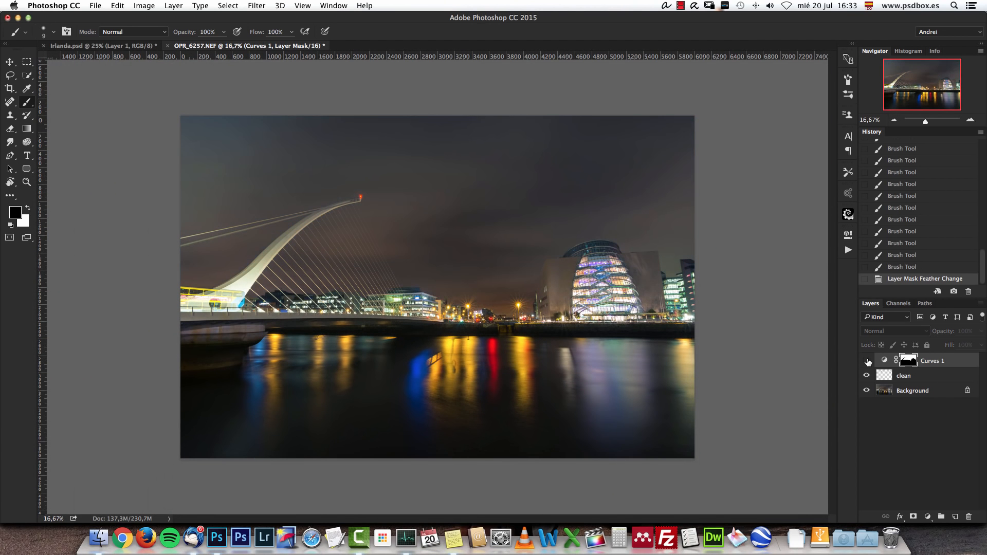
left_click(866, 362)
left_click(865, 362)
left_click(864, 362)
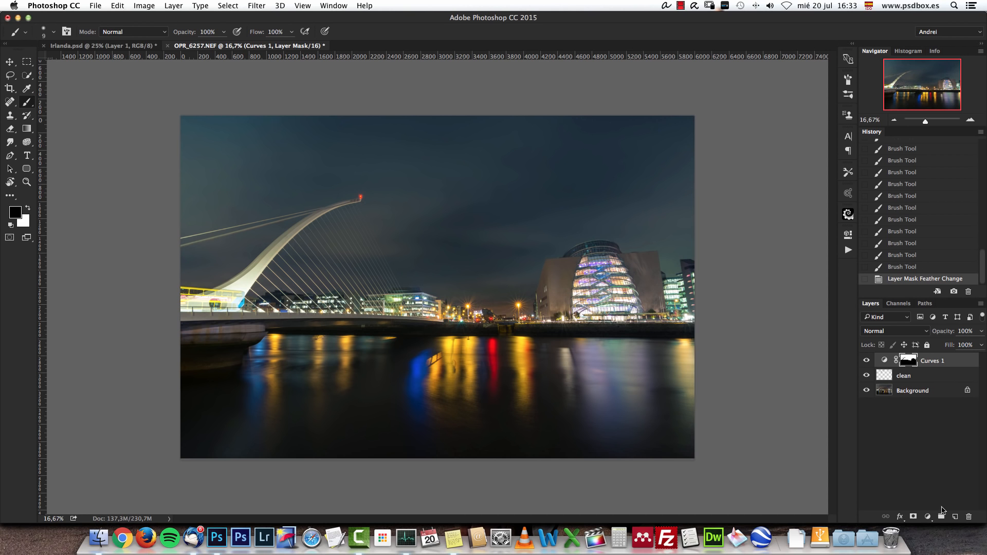
Step: Add a Color Lookup adjustment layer above Curves 1
left_click(929, 517)
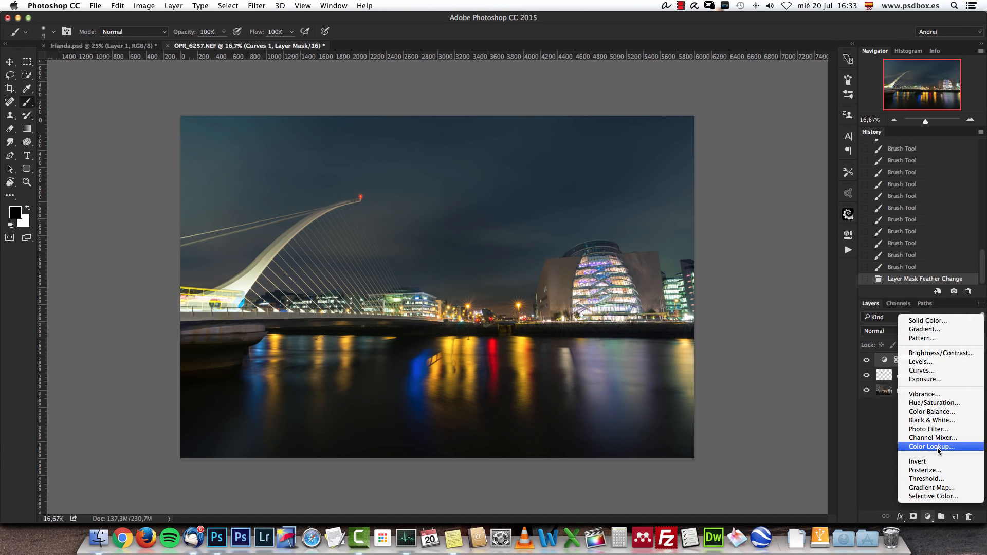
left_click(936, 446)
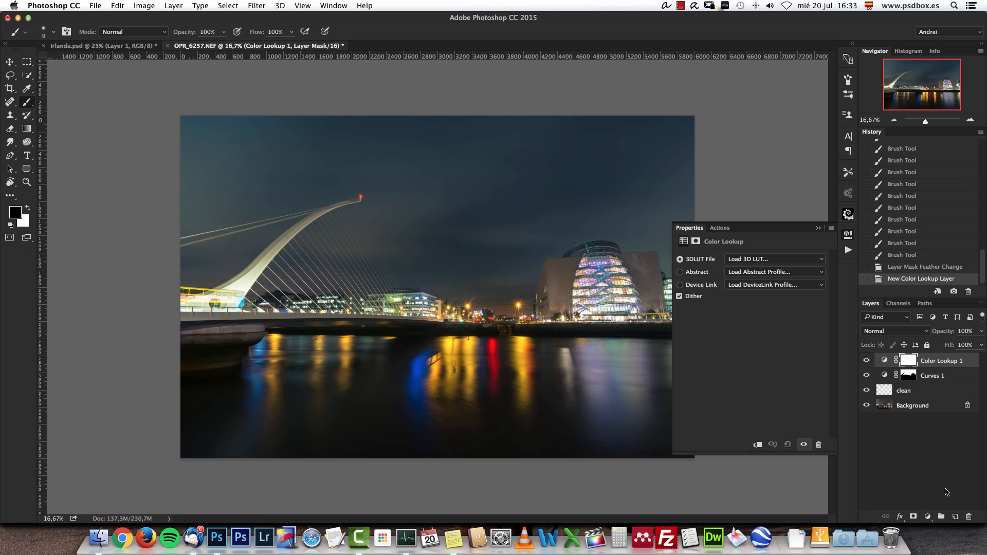
Step: Add a second Color Lookup adjustment layer, hide it, and select the Color Lookup 1 adjustment for editing
left_click(928, 517)
left_click(934, 446)
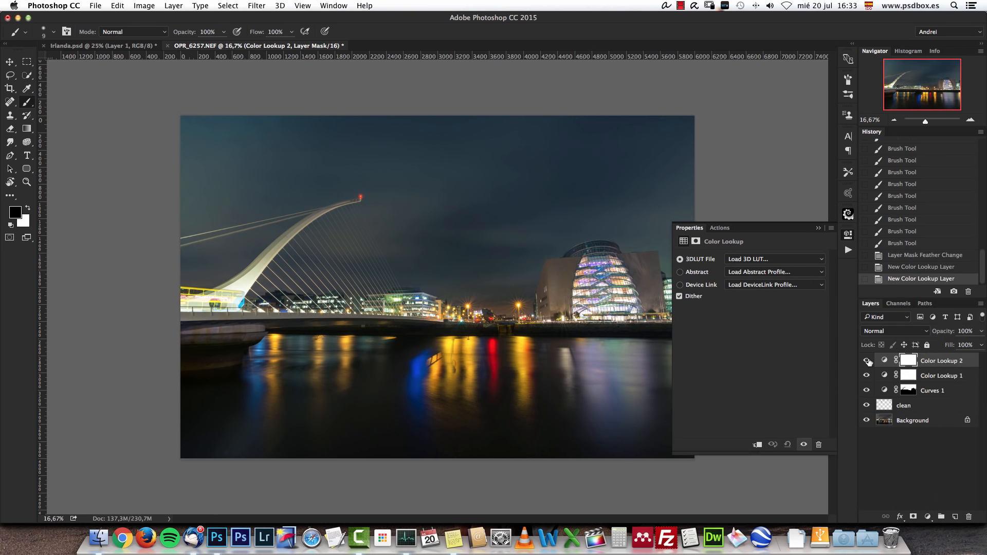
left_click(954, 380)
left_click(884, 376)
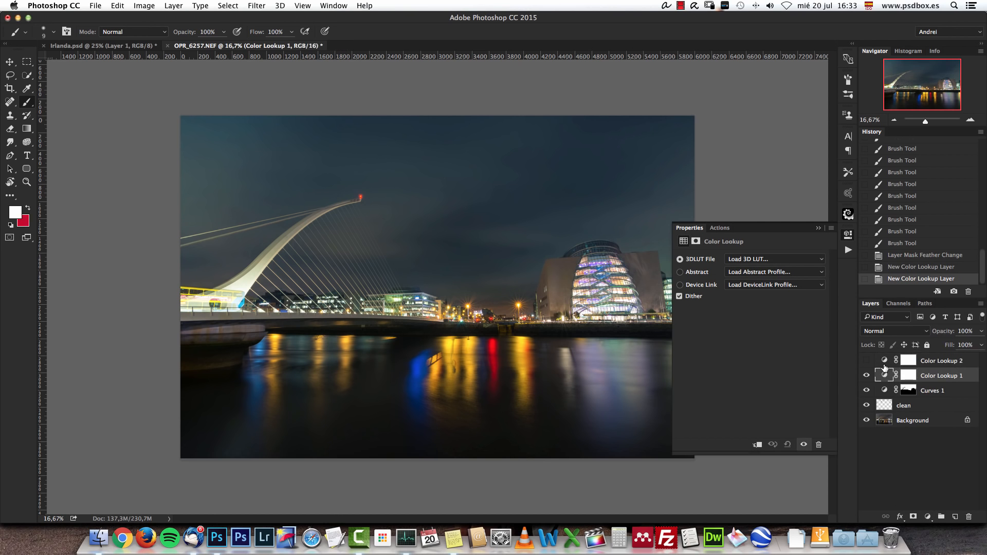
Step: Load the DK79_Rec.709_32.cube 3D LUT into Color Lookup 1
left_click(775, 260)
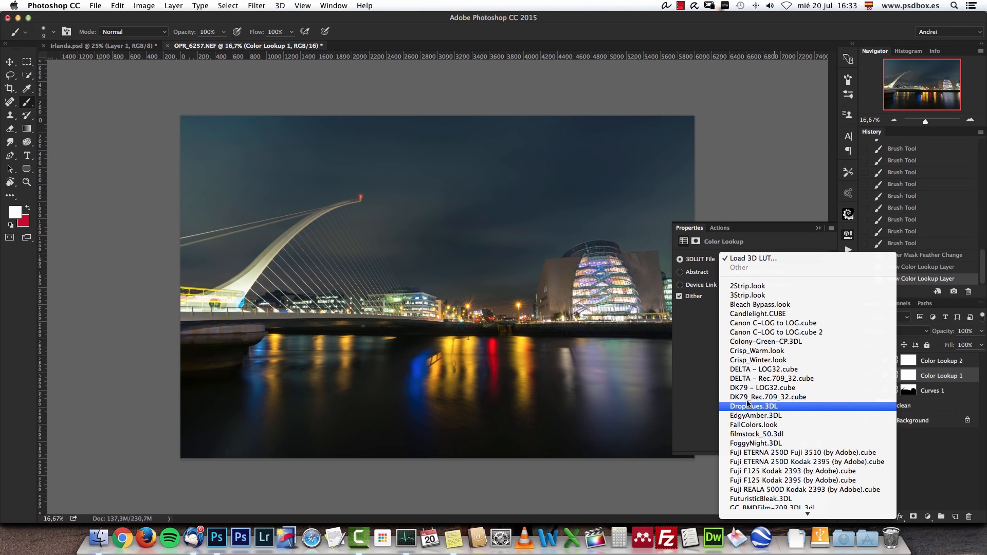
left_click(776, 397)
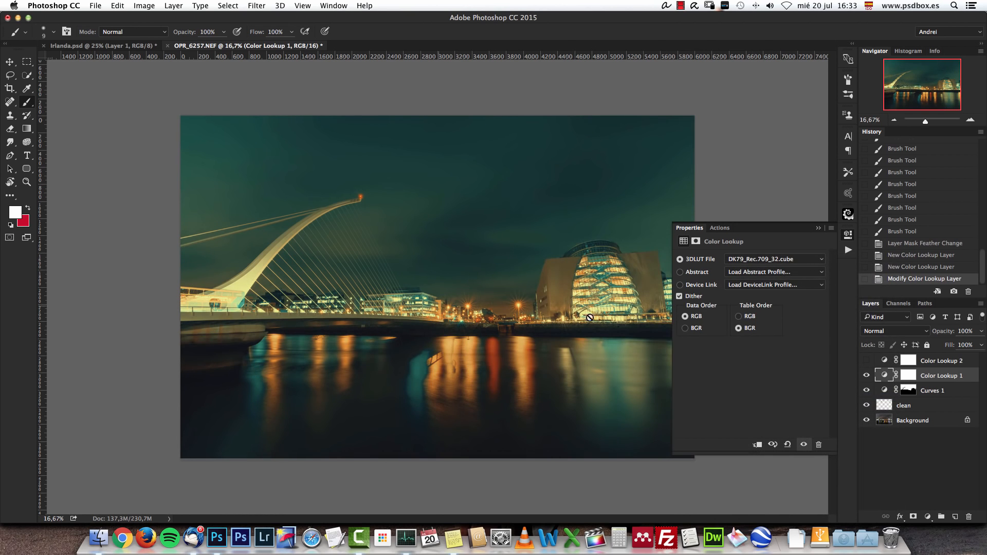
left_click(818, 228)
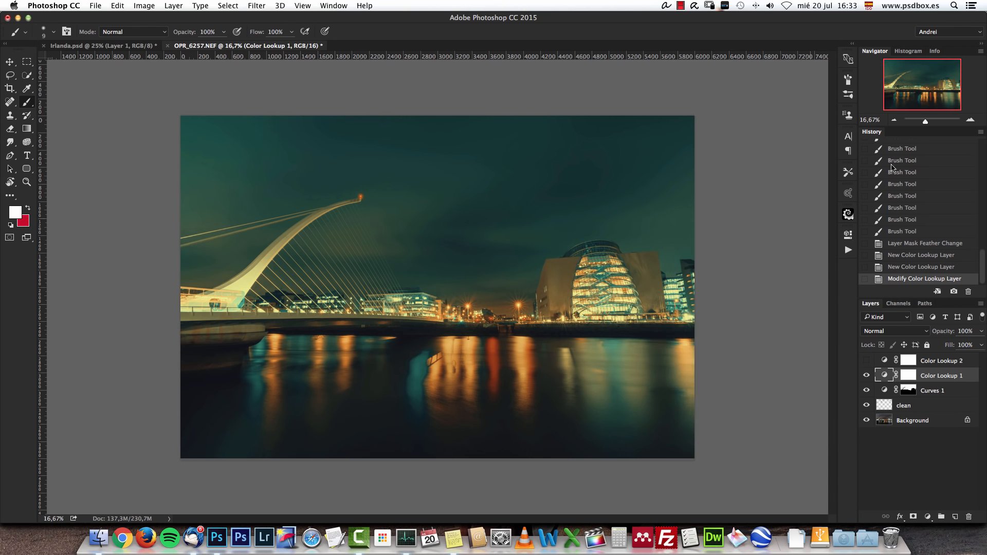
left_click(971, 122)
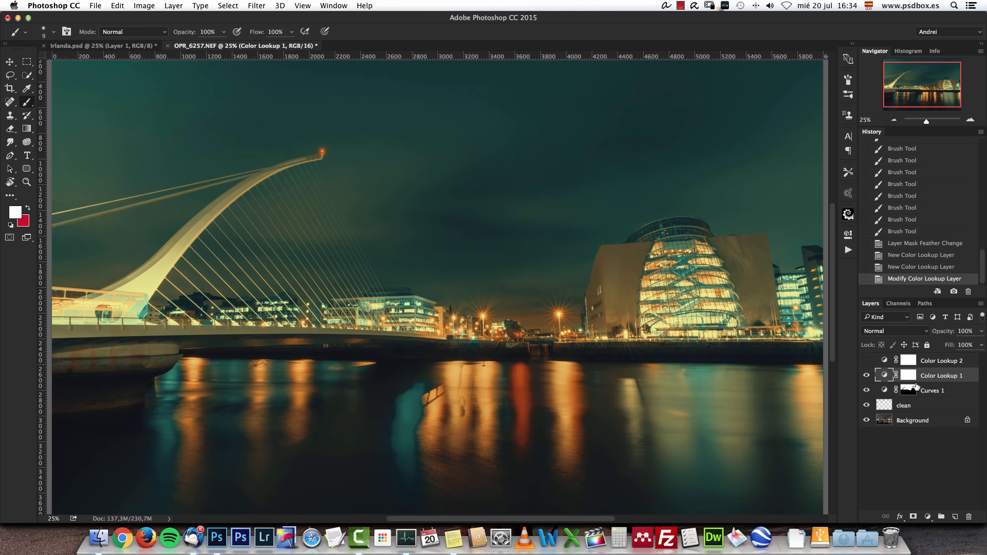
Step: Review Color Lookup 1's settings and the 3D LUT list, including the option for loading a custom LUT file
double_click(884, 376)
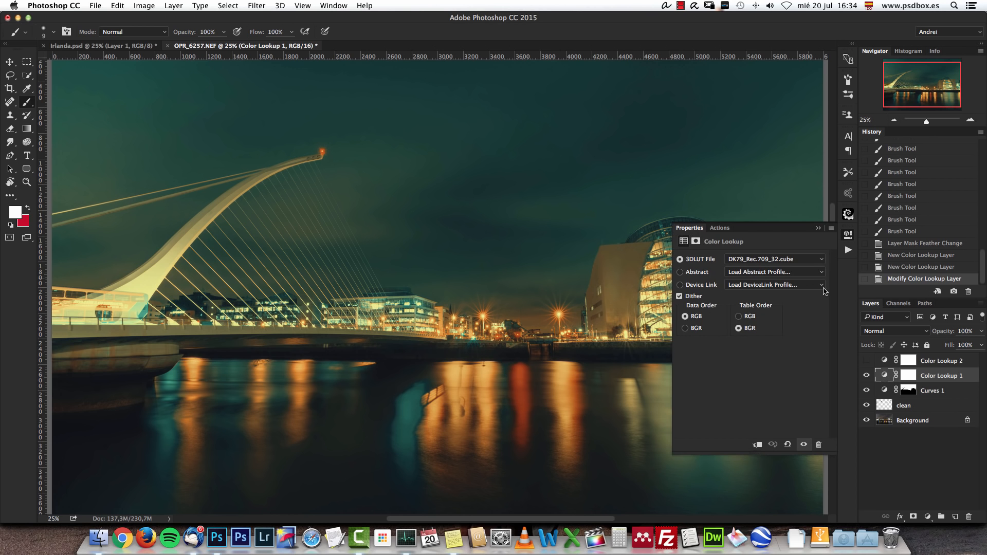
left_click(831, 228)
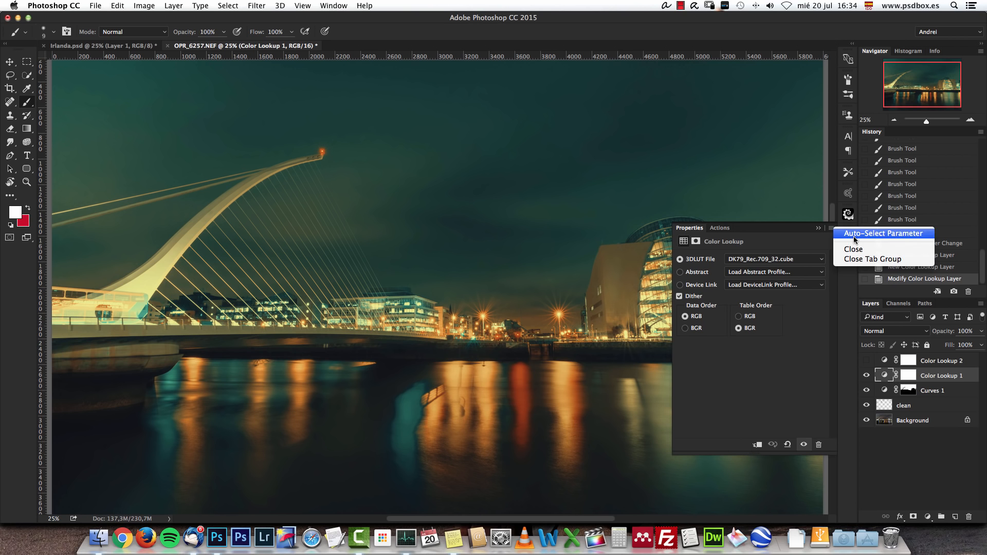
left_click(826, 268)
left_click(822, 261)
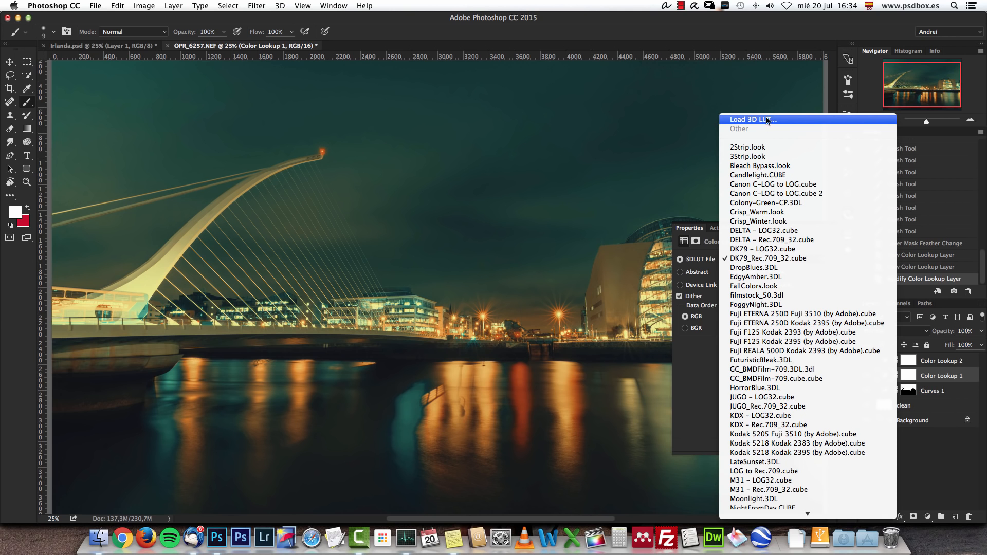
left_click(698, 370)
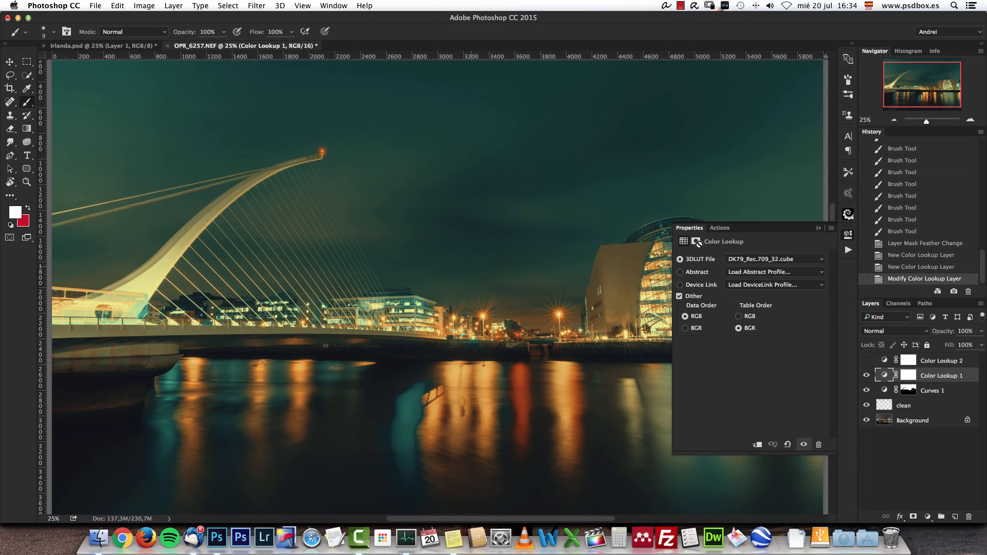
left_click(817, 228)
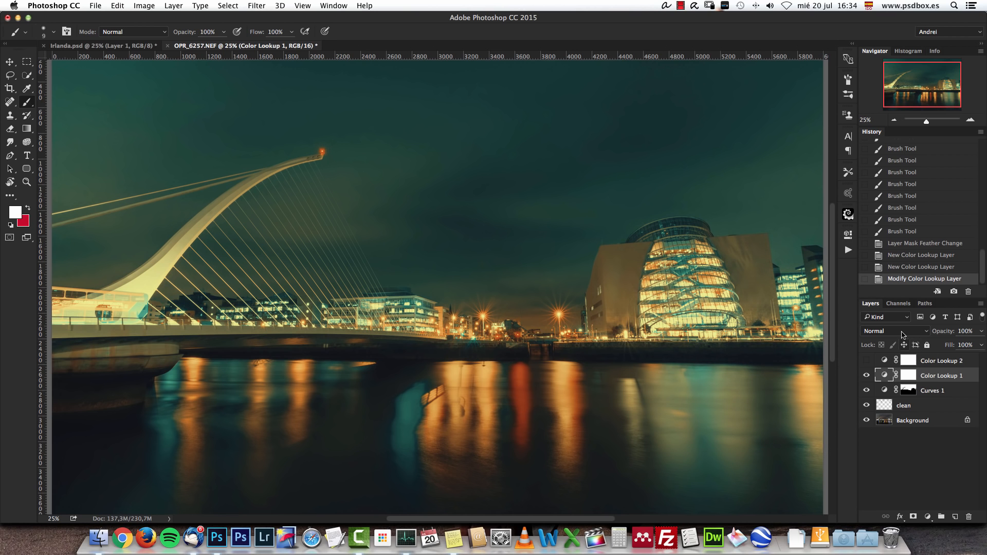
Step: Set Color Lookup 1's blend mode to Color and its opacity to 38%
left_click(904, 331)
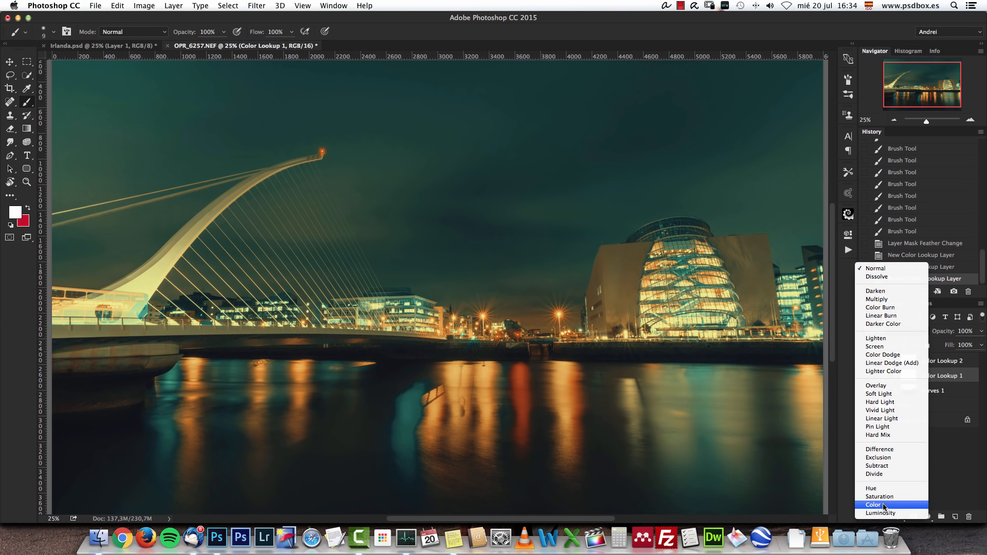
left_click(885, 506)
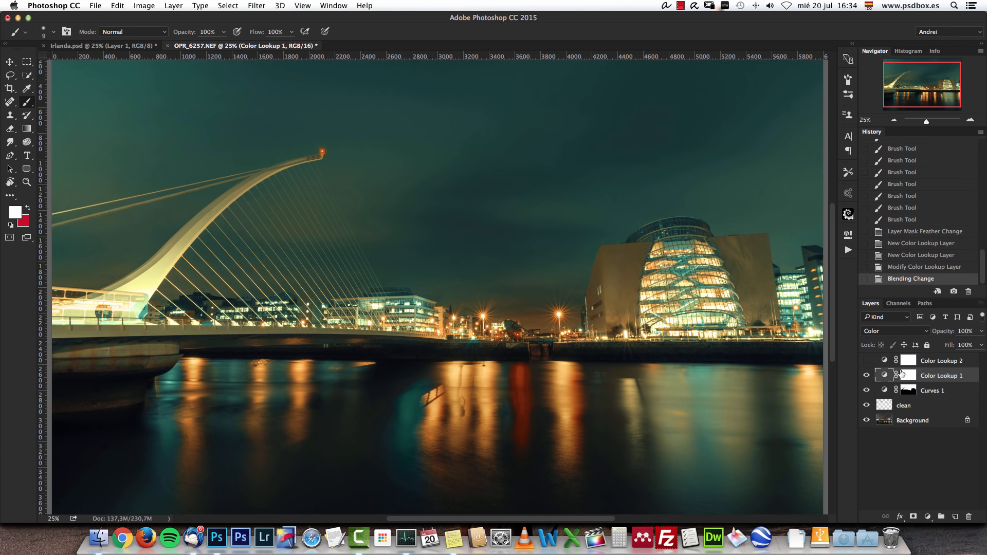
left_click(888, 331)
left_click(971, 328)
left_click(978, 332)
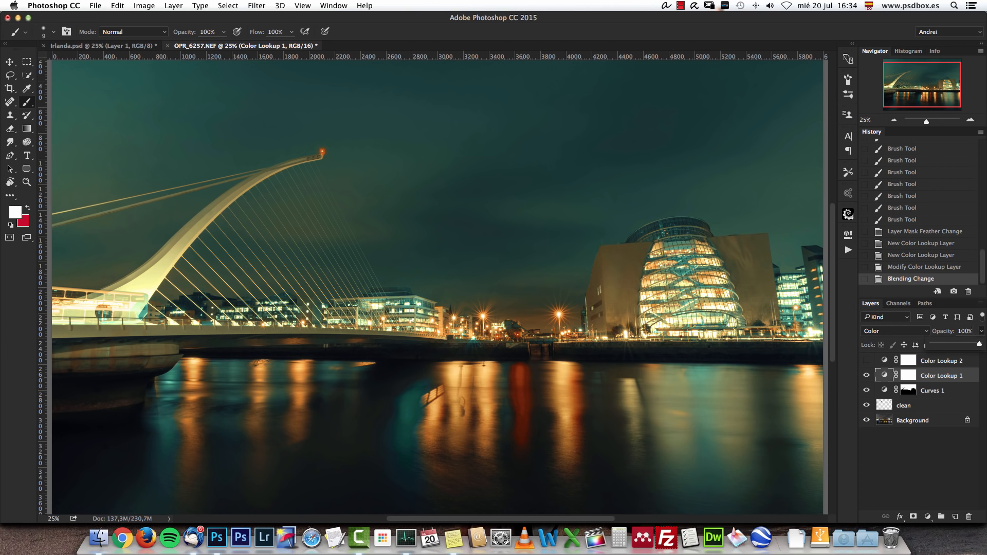
type("38")
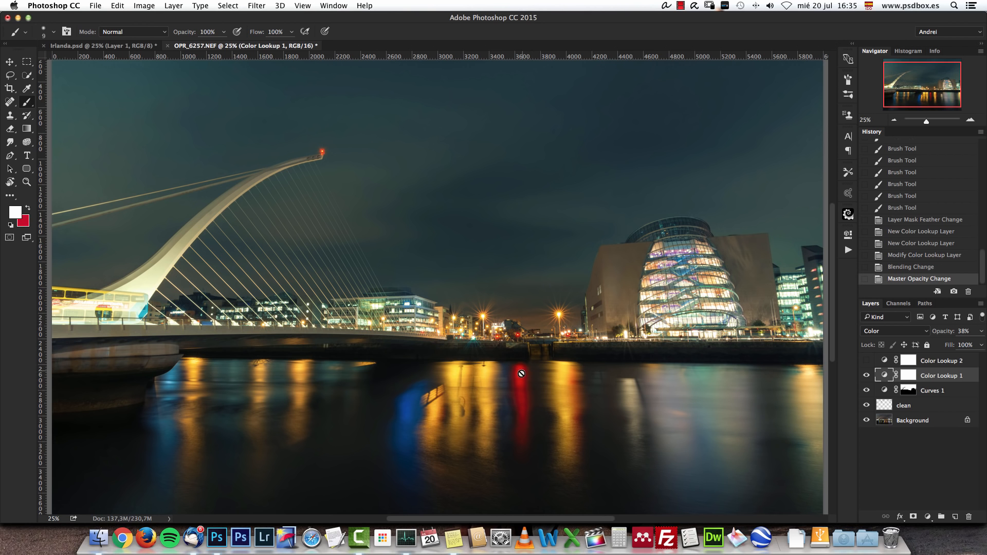
Step: Compare the coloured water reflections up close with and without Color Lookup 1
left_click(969, 121)
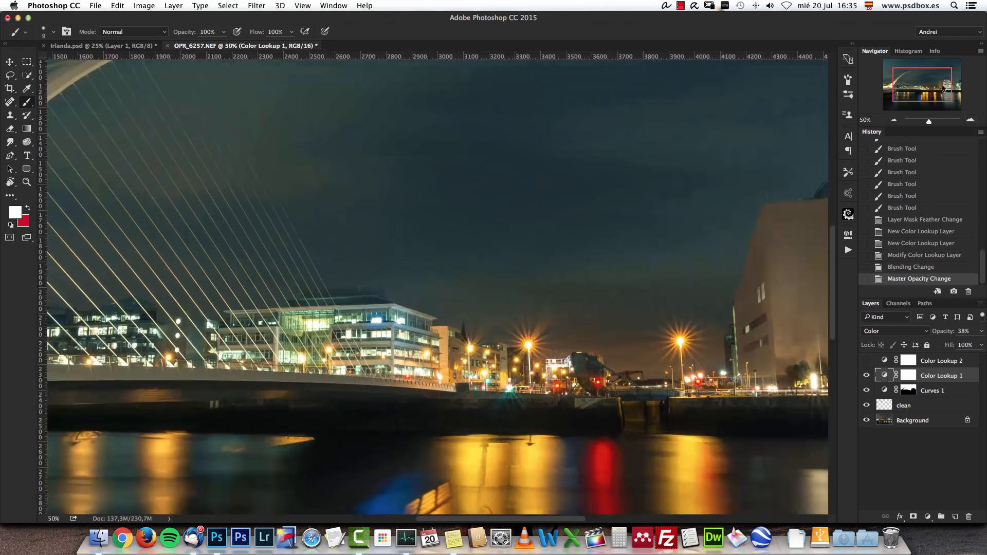
left_click(935, 99)
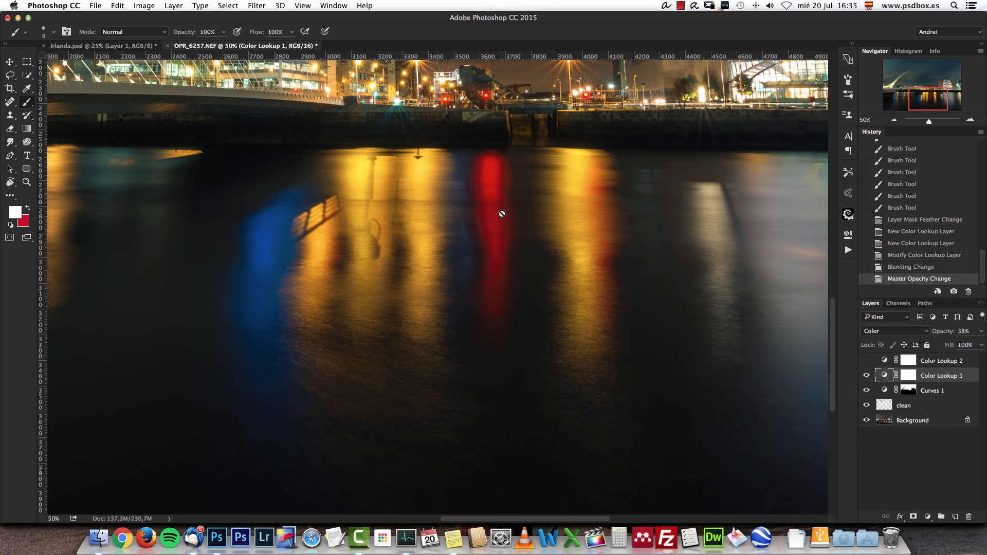
left_click(867, 375)
left_click(867, 375)
left_click(867, 375)
left_click(867, 375)
left_click(867, 375)
left_click(866, 375)
left_click_drag(927, 97, 926, 112)
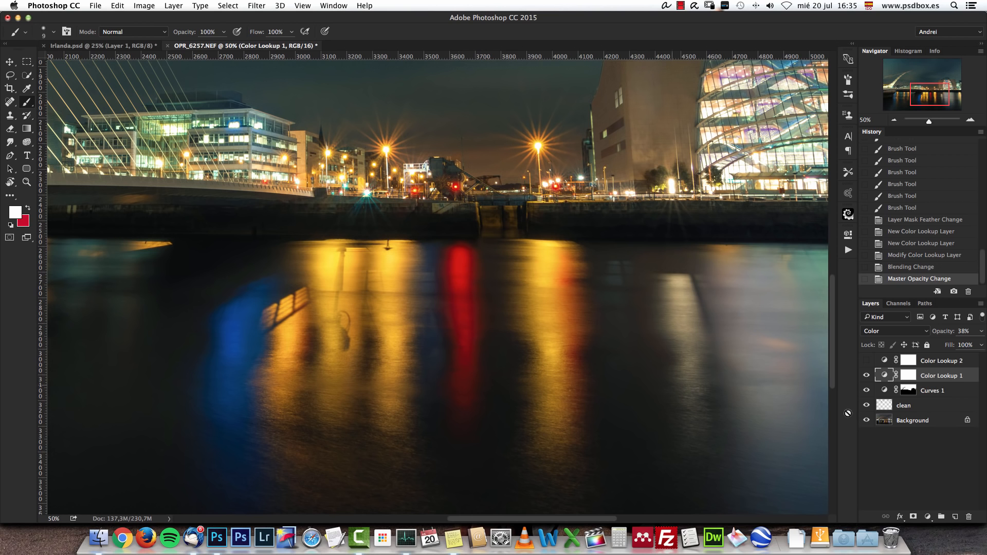
Step: Set Color Lookup 1's Blend If to Red and split the underlying layer's highlight slider, fading the effect out of bright reds
double_click(968, 375)
left_click_drag(718, 29, 792, 112)
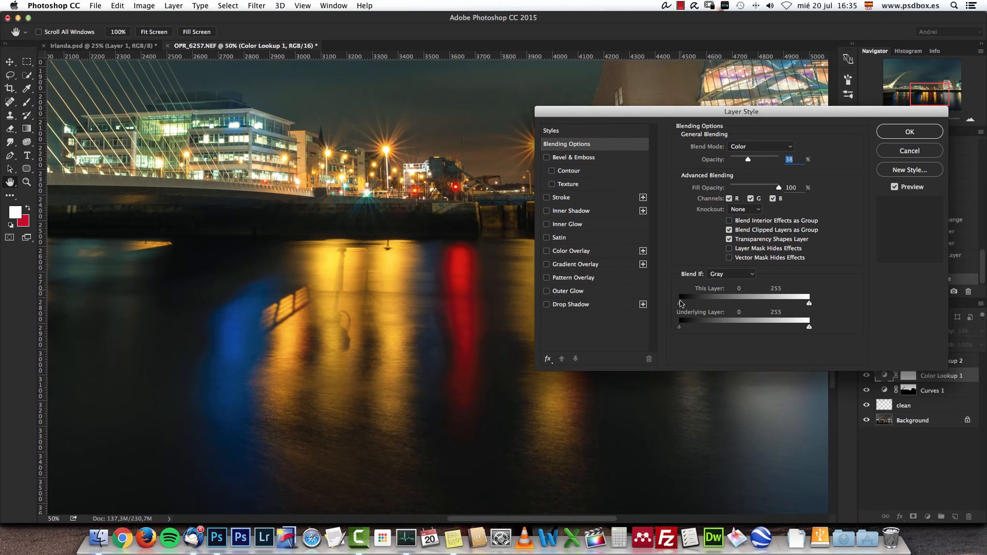
left_click(745, 277)
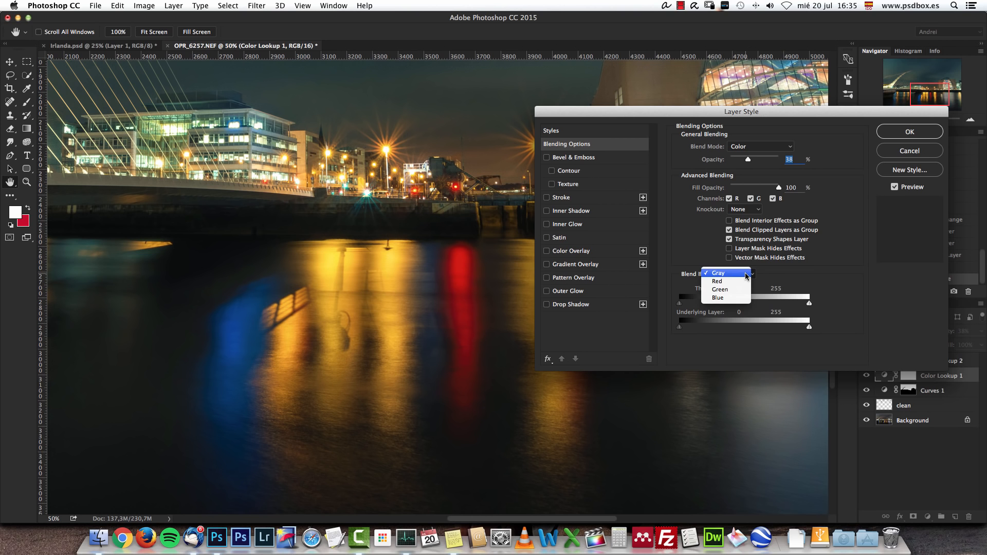
left_click(727, 281)
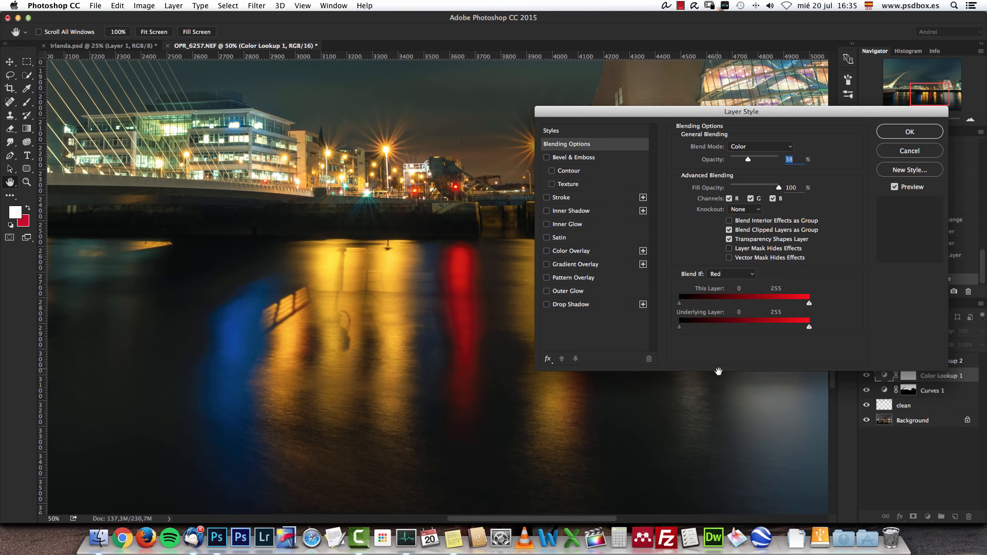
left_click_drag(743, 117, 763, 70)
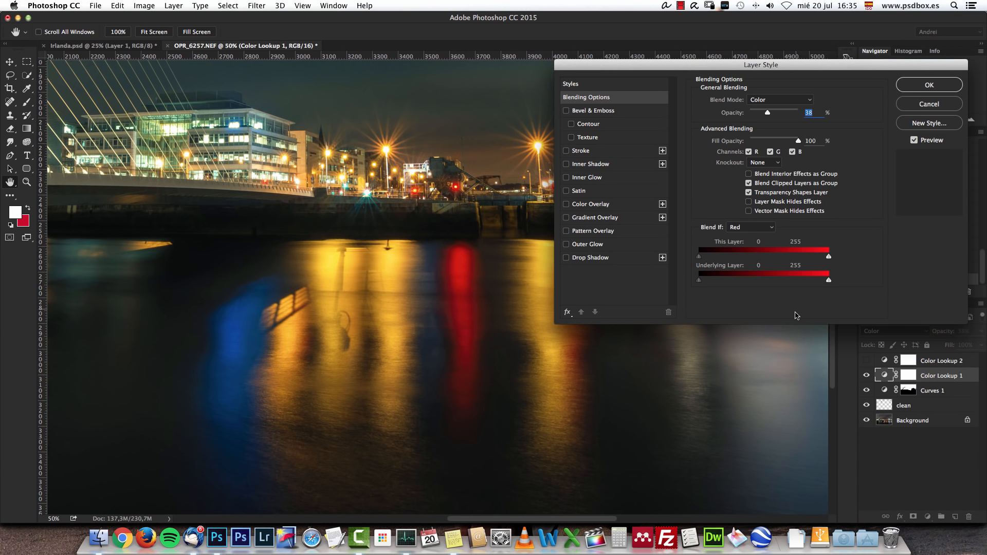
key("alt")
left_click_drag(829, 282, 788, 283)
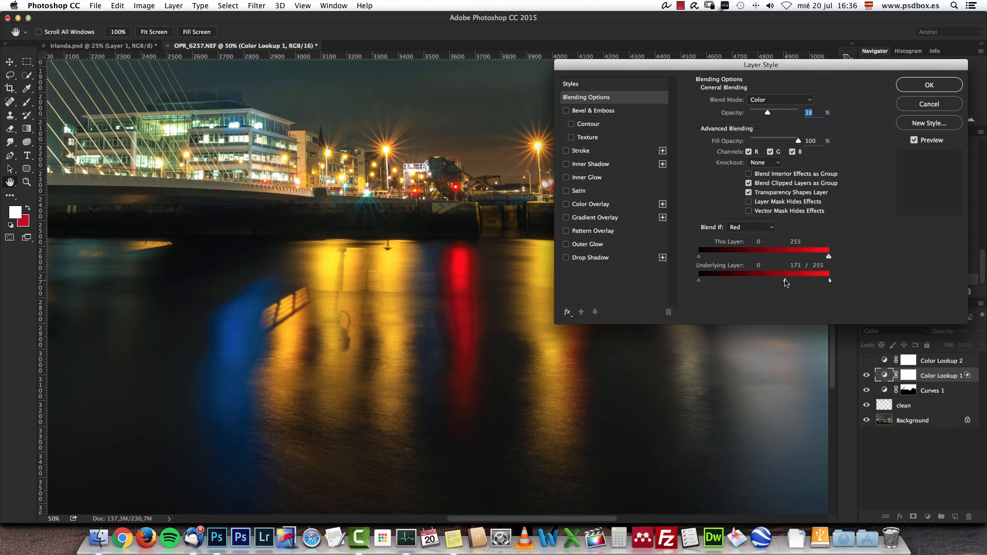
left_click_drag(829, 284, 743, 284)
left_click(929, 86)
left_click(926, 88)
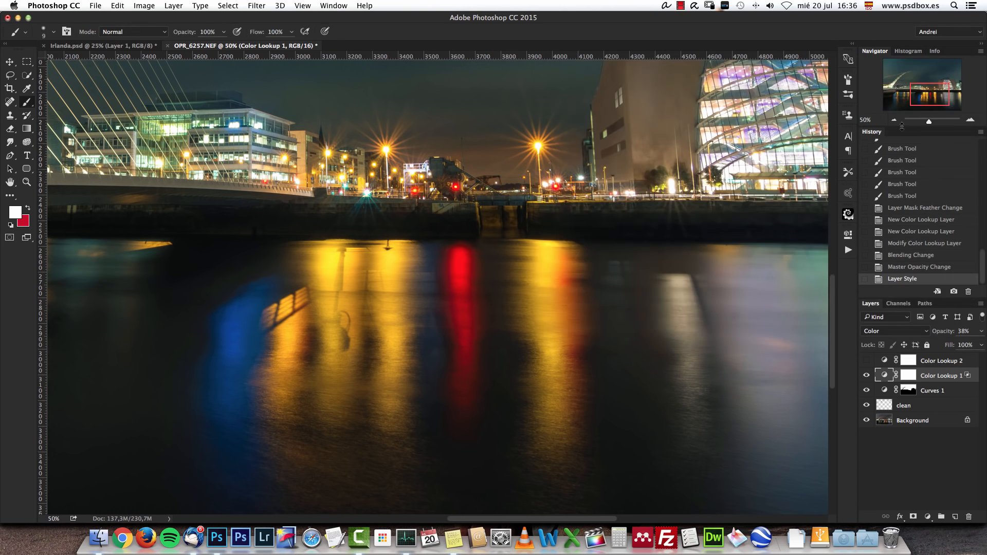
Step: Show the Color Lookup 2 layer and load the Crisp_Warm.look 3D LUT into it
left_click_drag(926, 95, 929, 88)
left_click(867, 361)
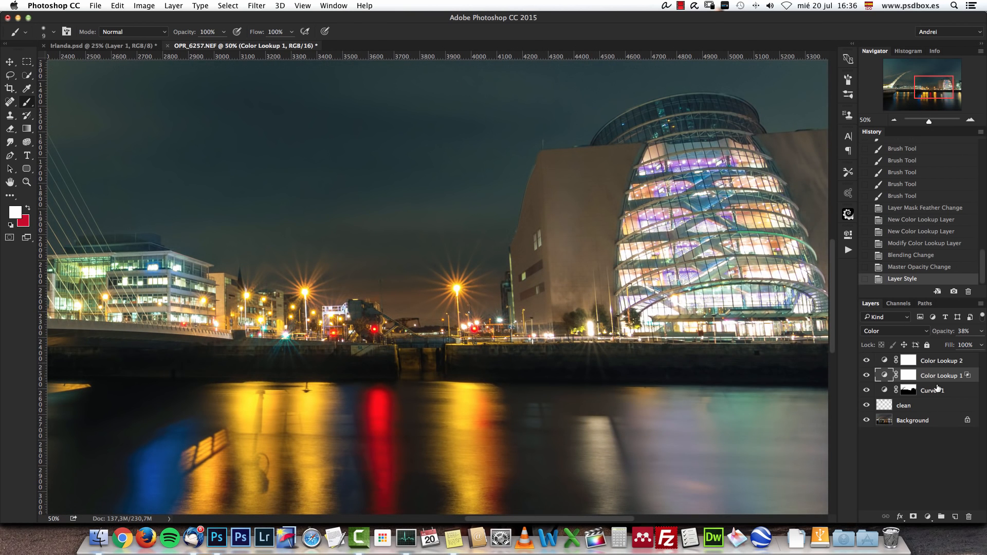
left_click(939, 362)
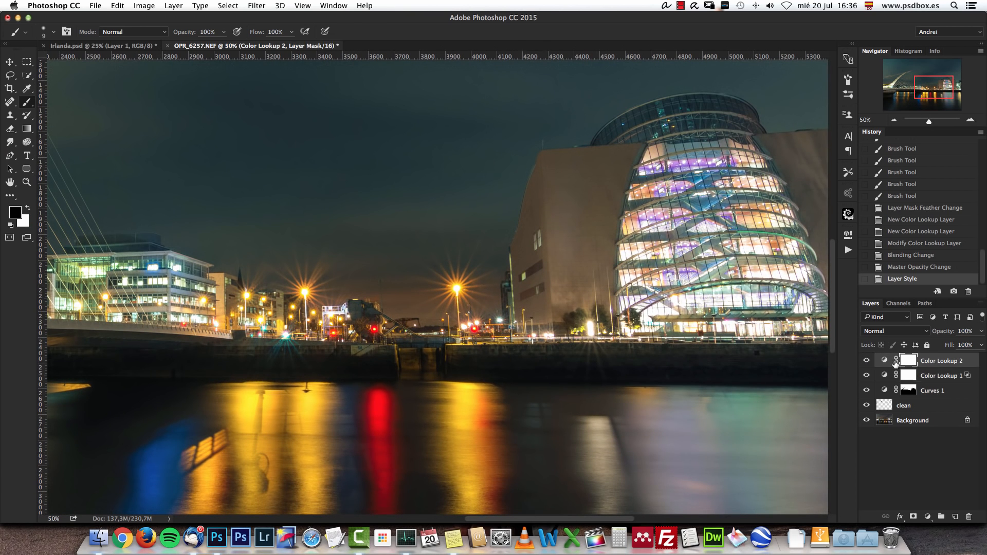
left_click(884, 362)
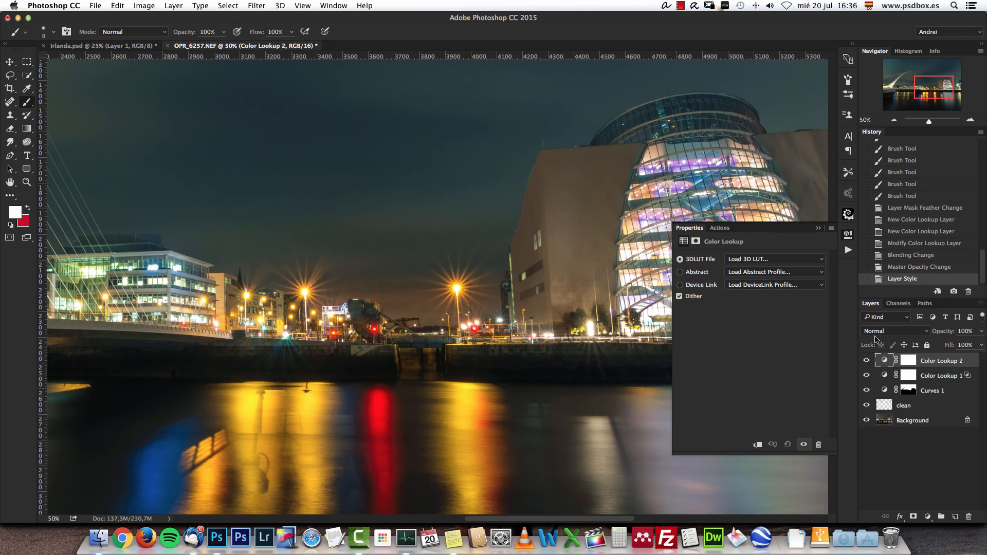
left_click(768, 259)
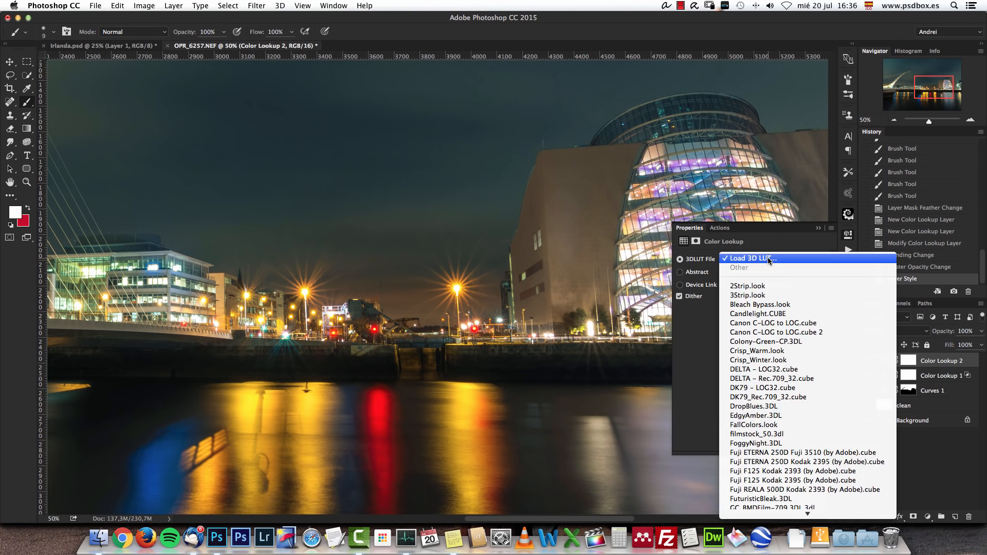
left_click(780, 353)
left_click(819, 228)
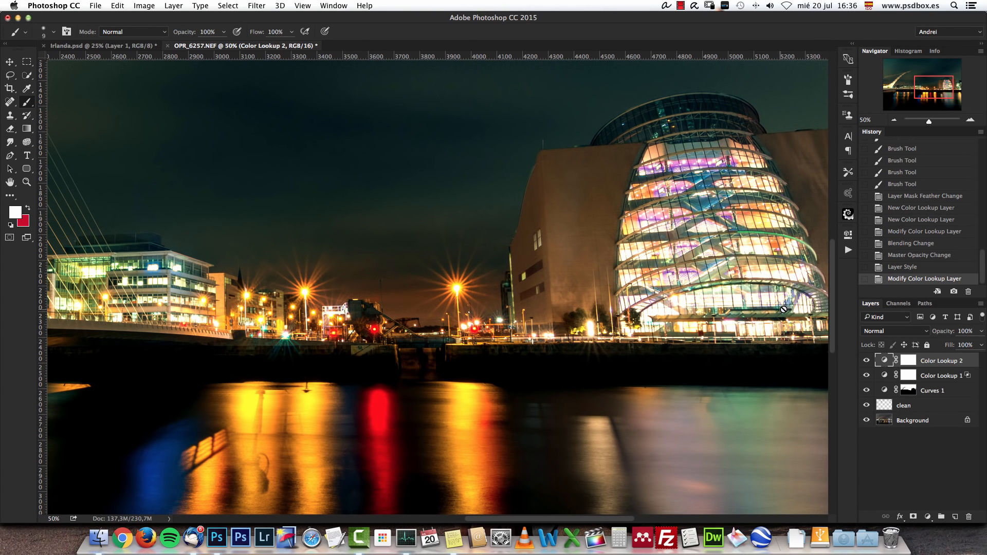
Step: Lower Color Lookup 2's opacity to 20%
left_click_drag(924, 92, 922, 93)
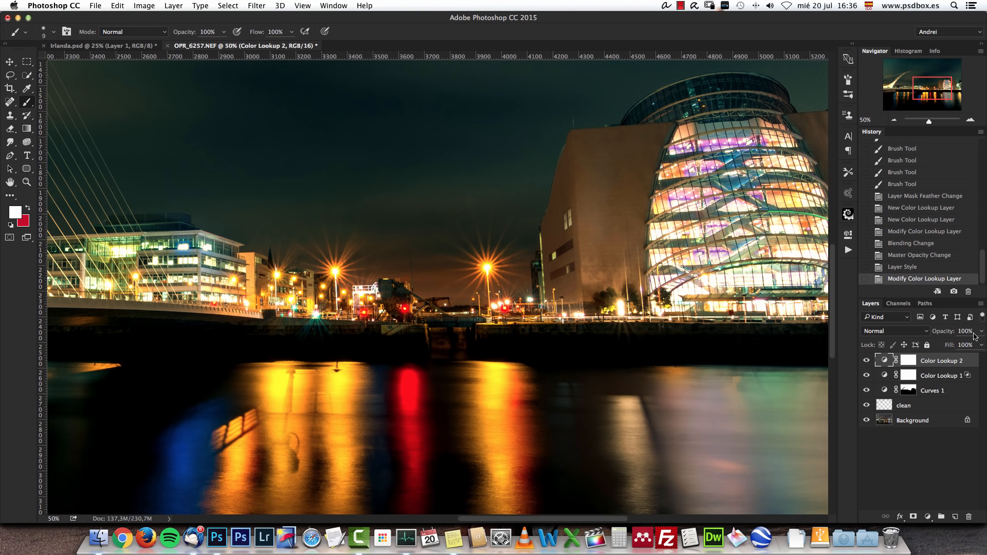
left_click_drag(939, 342, 929, 383)
type("20")
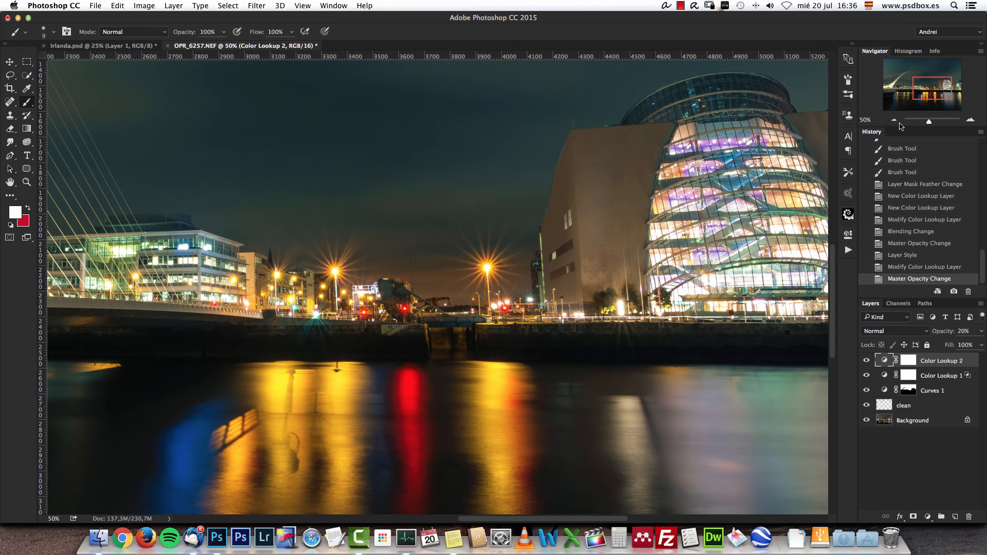
Step: Split the underlying layer's shadow slider in Color Lookup 2's Gray Blend If, fading the effect out of the dark tones
left_click(894, 120)
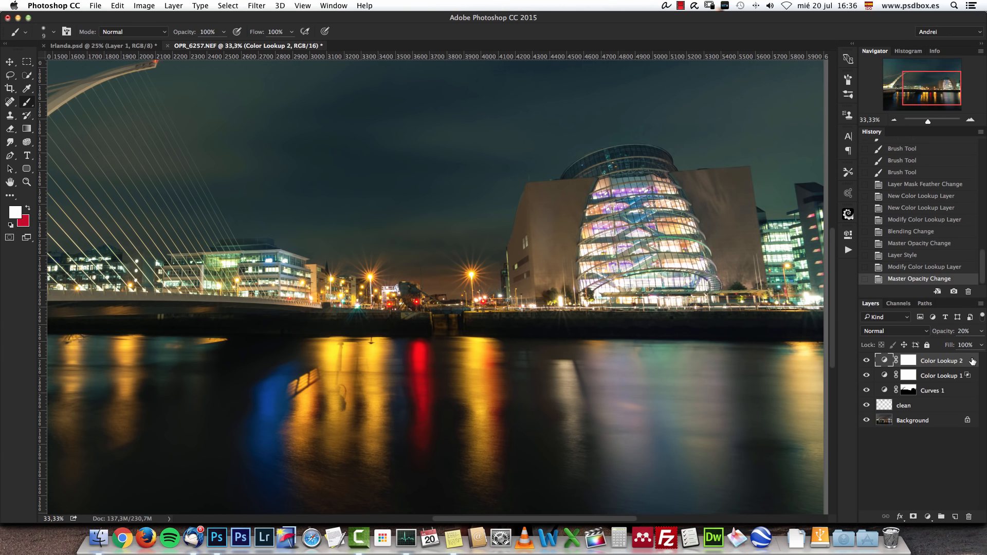
double_click(972, 362)
left_click_drag(790, 70, 780, 84)
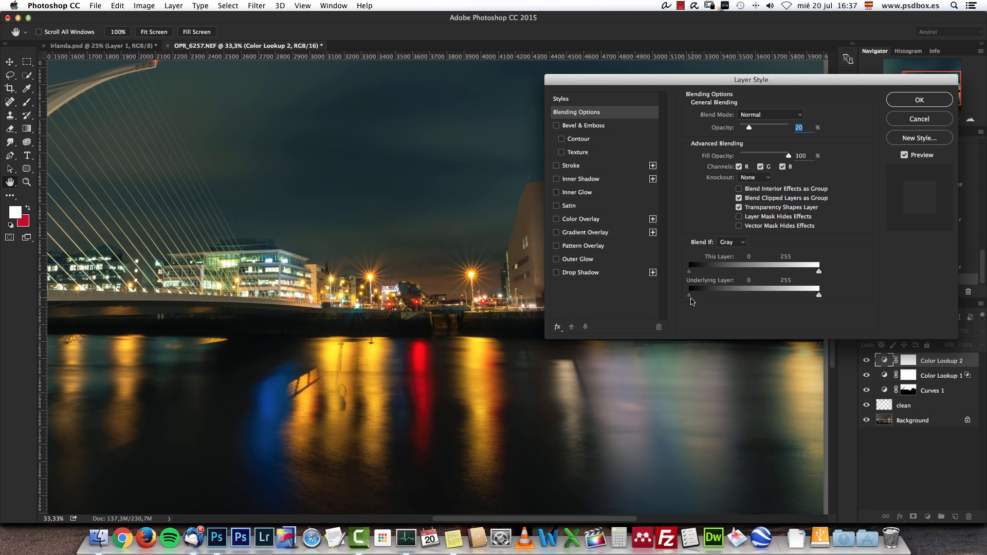
key("alt")
left_click_drag(718, 298, 730, 296)
left_click(912, 103)
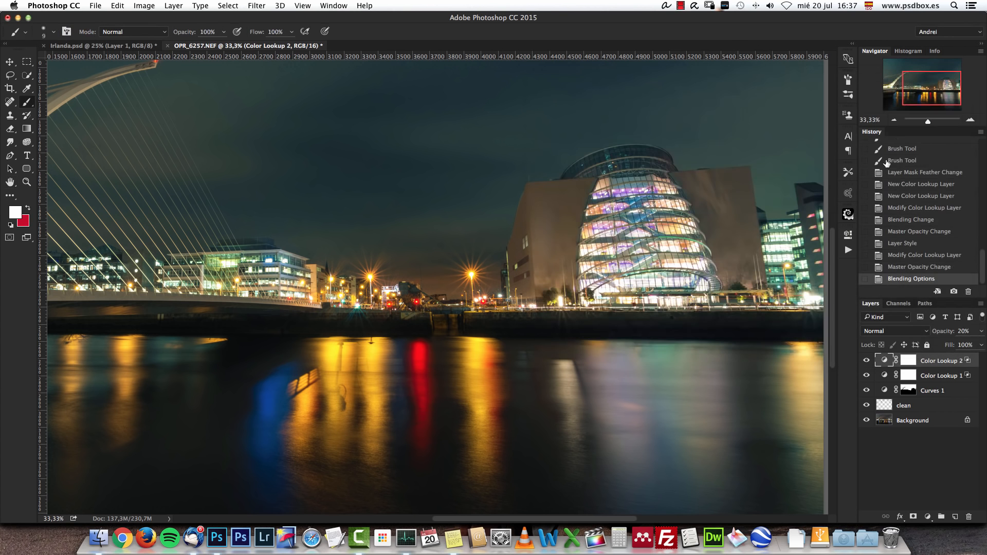
left_click(894, 119)
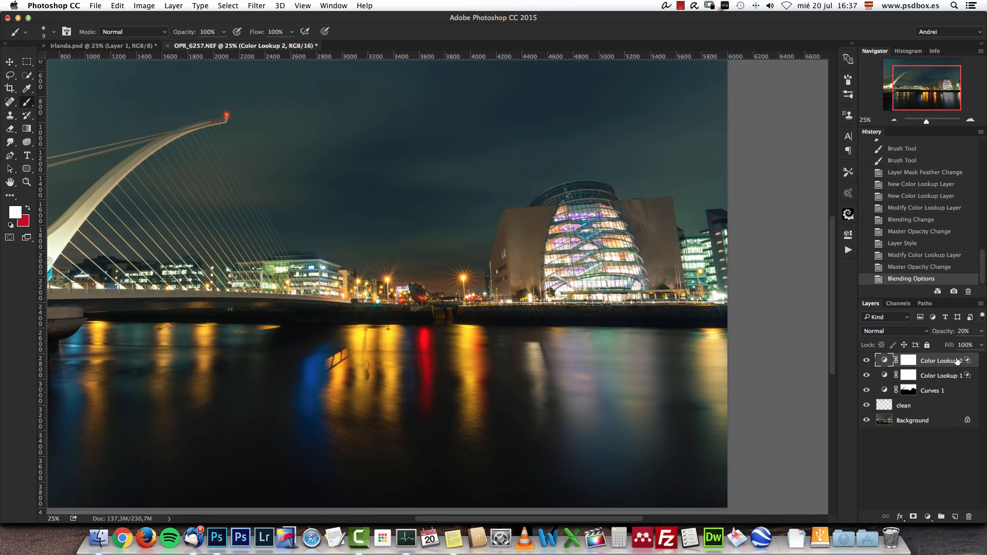
Step: Rejoin and reset the underlying layer's shadow slider in Color Lookup 2's Gray Blend If to 0, and compare the image with and without the layer
double_click(976, 363)
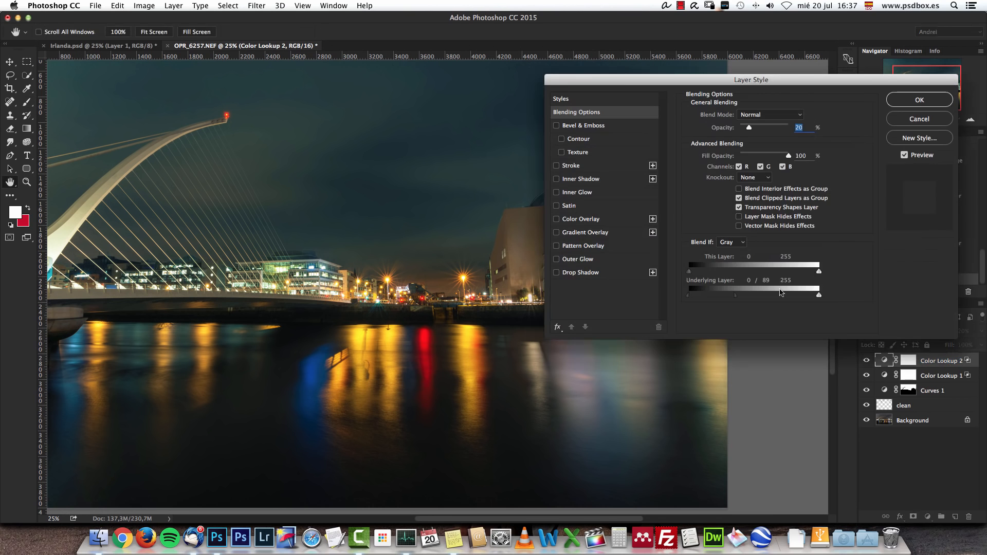
left_click_drag(734, 295, 687, 302)
left_click(910, 104)
left_click(867, 360)
left_click(867, 360)
left_click(868, 361)
left_click(868, 361)
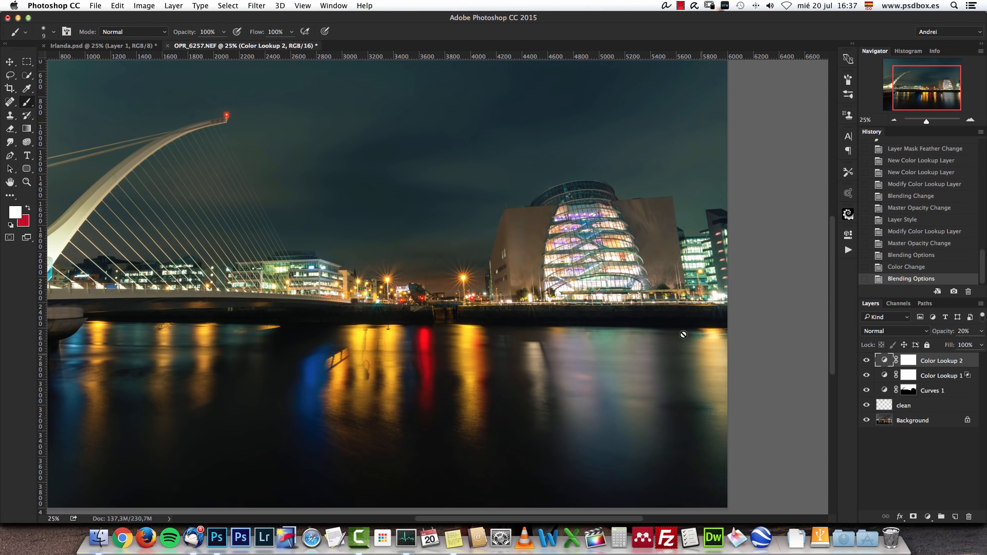
left_click_drag(932, 93, 923, 93)
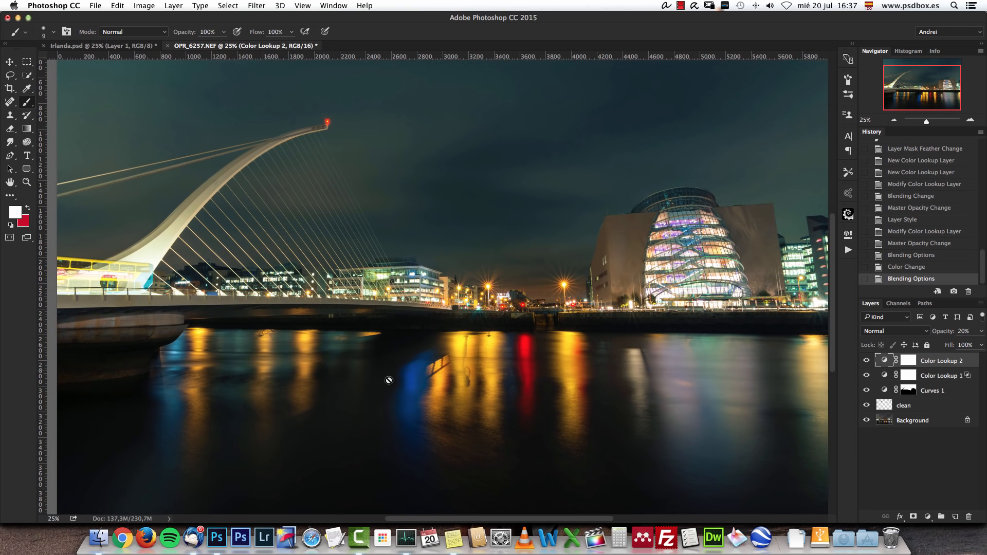
left_click(866, 361)
left_click(867, 361)
Step: Split the underlying layer's shadow slider in Color Lookup 2's Gray Blend If again, fading the effect gradually out of the dark tones
double_click(973, 361)
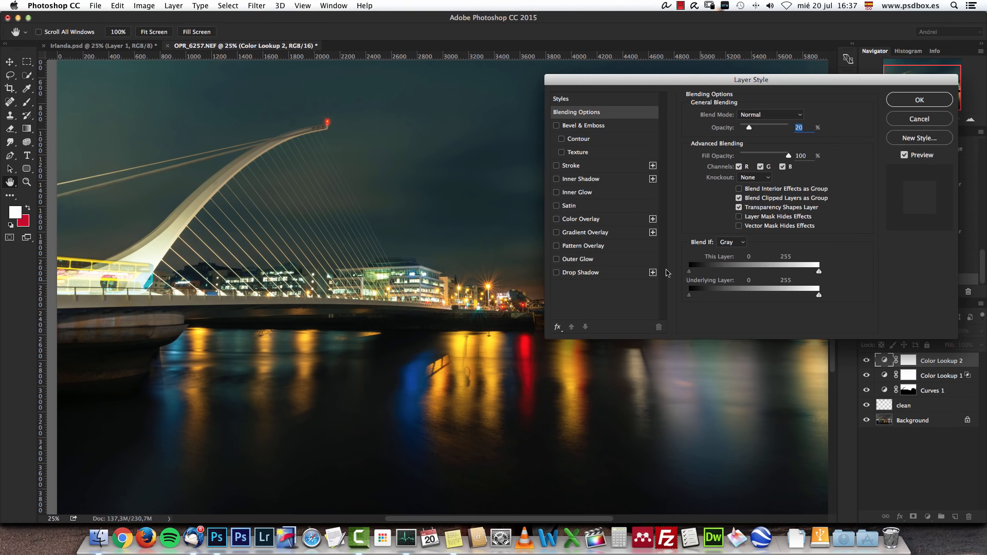
key("alt")
left_click_drag(692, 300, 727, 300)
left_click_drag(739, 298, 739, 297)
mouse_move(690, 295)
left_mouse_down()
mouse_move(714, 297)
mouse_move(703, 301)
left_mouse_up()
mouse_move(708, 296)
left_mouse_down()
mouse_move(690, 295)
mouse_move(727, 298)
left_mouse_up()
left_click(919, 100)
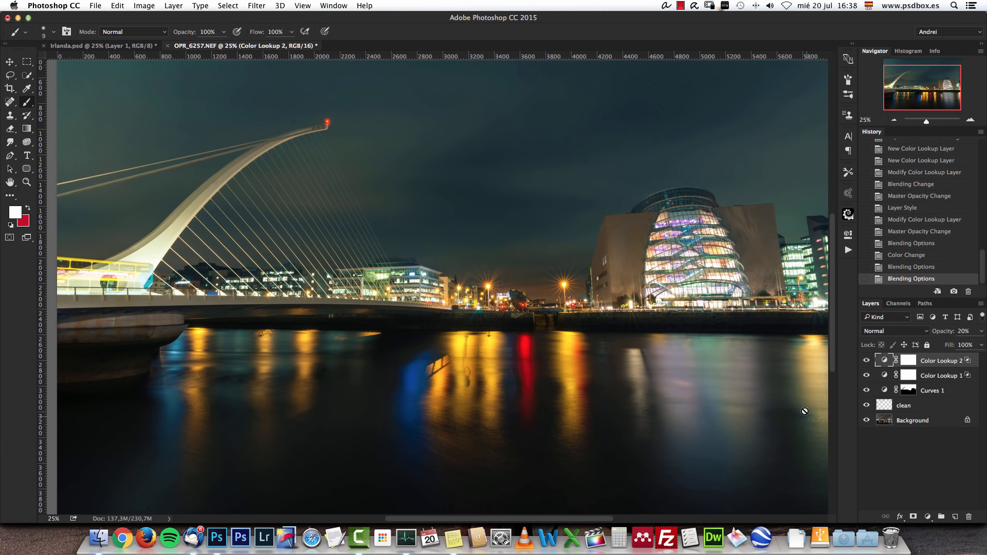
Step: Add a Curves adjustment layer above Color Lookup 2 and place a Blue channel point at input 38, output 45
left_click(928, 516)
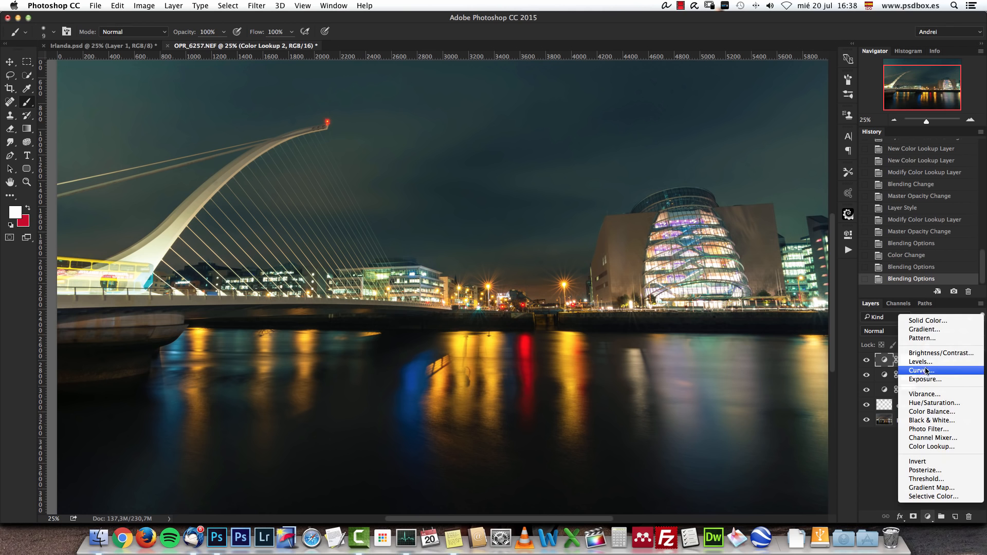
left_click(925, 372)
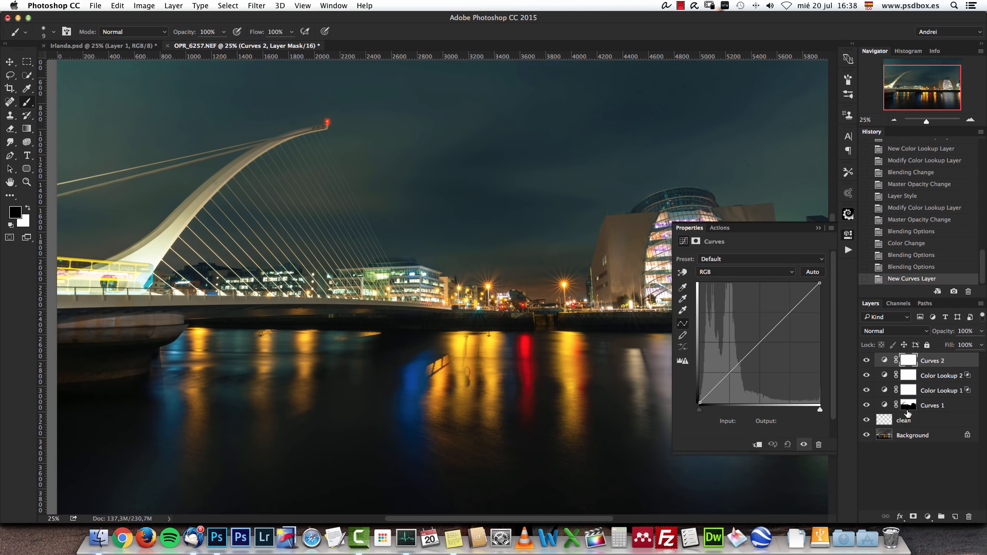
left_click(722, 273)
left_click(716, 296)
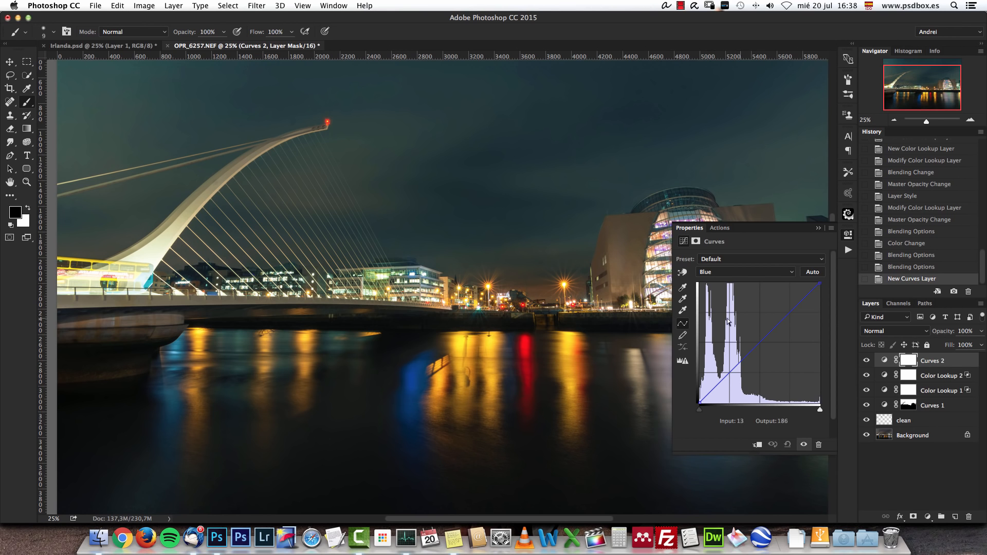
left_click(729, 372)
left_click(743, 422)
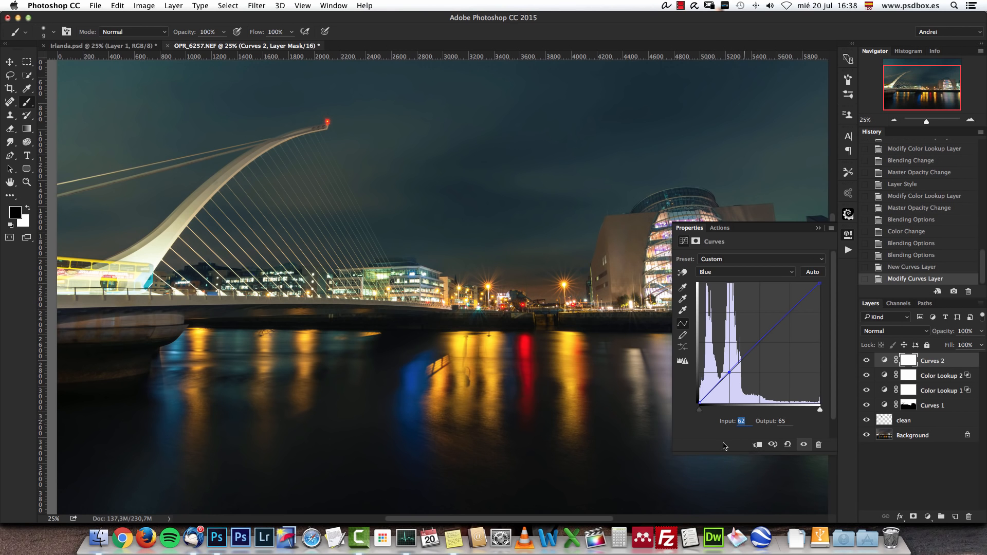
type("38")
left_click_drag(767, 426, 746, 448)
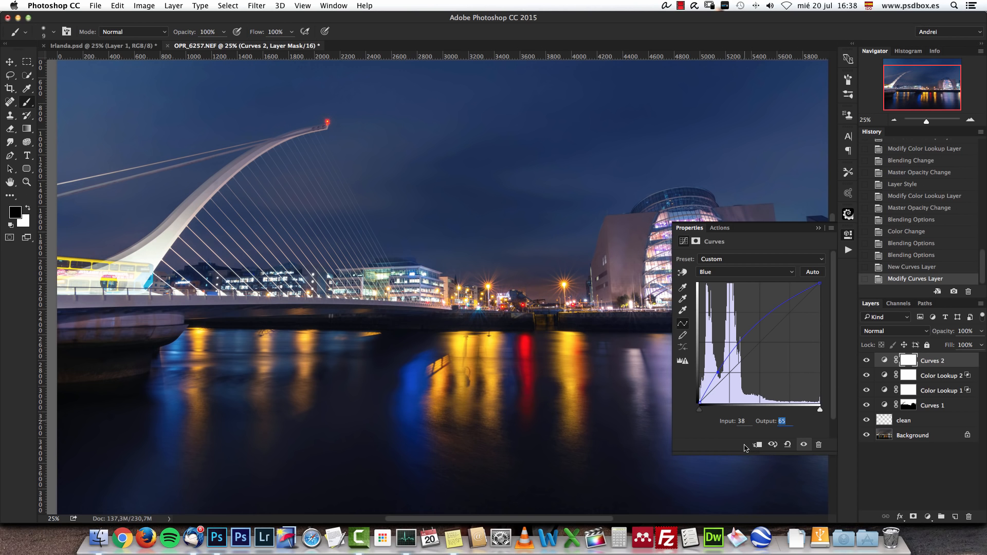
type("45")
Step: Add a second Blue channel point to Curves 2 at input 202, output 190
left_click(786, 313)
left_click_drag(742, 427, 721, 447)
type("202")
key("Tab")
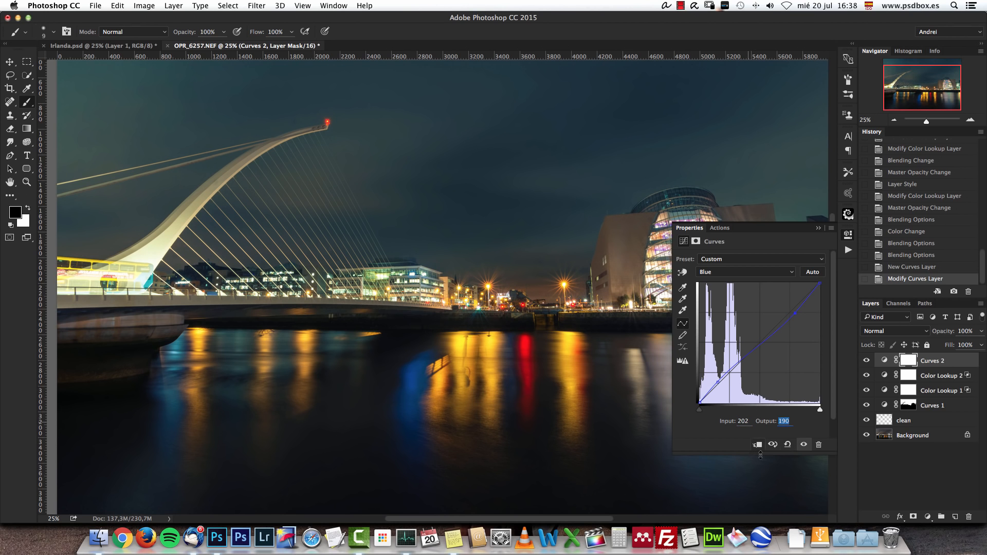
type("190")
Step: Add two Green channel points to Curves 2: input 49, output 52, and input 79, output 79
left_click(737, 272)
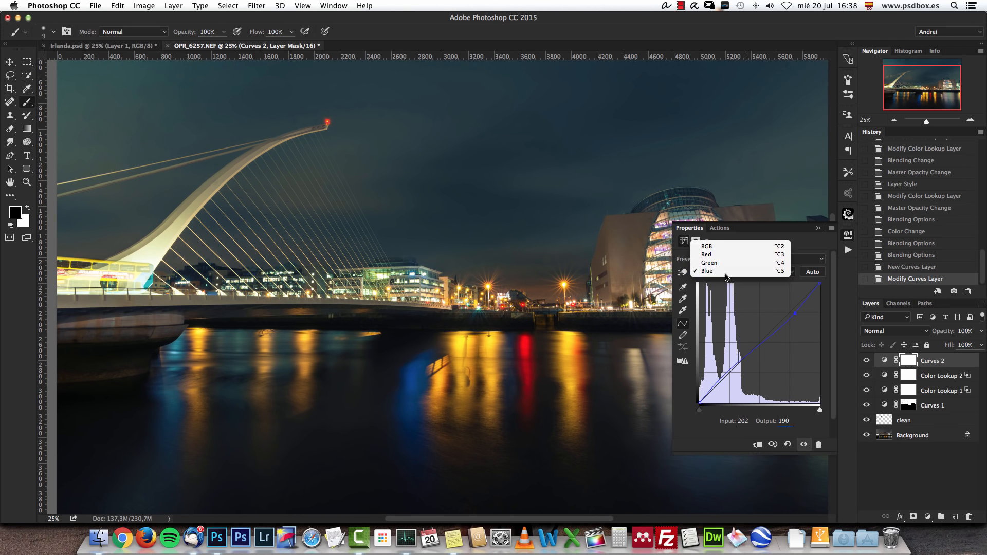
left_click(721, 264)
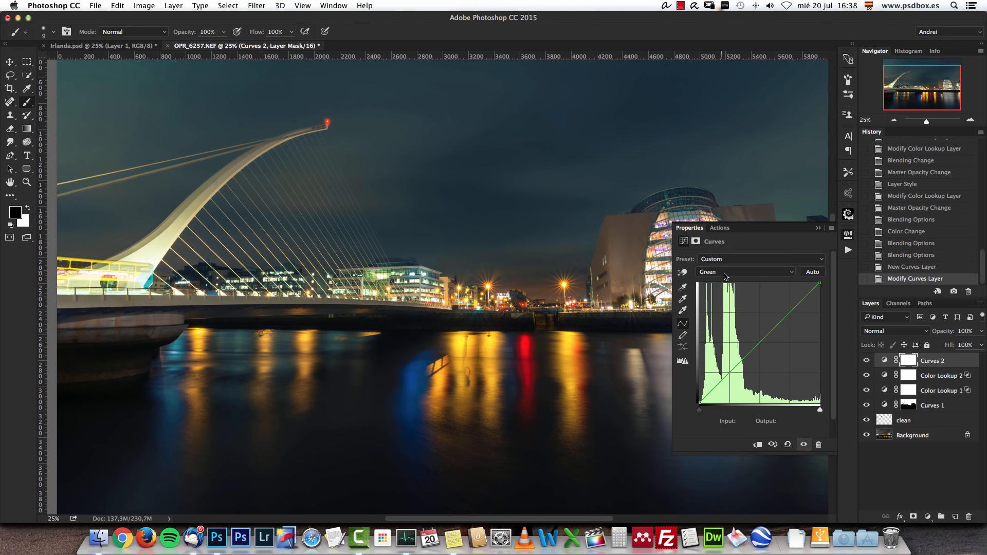
left_click(724, 377)
type("49")
key("Tab")
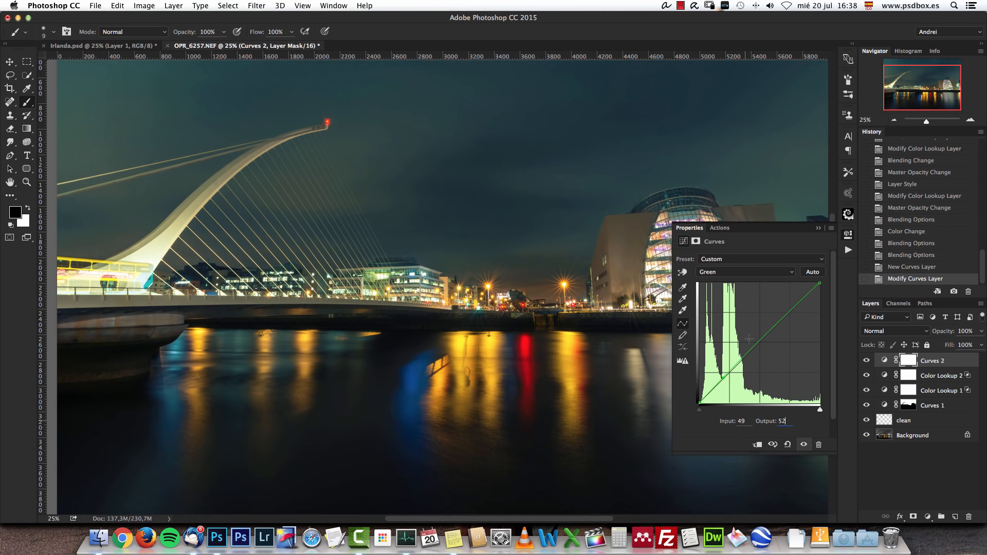
left_click(752, 347)
left_click_drag(748, 423, 711, 462)
type("79")
key("Tab")
type("79")
key("Tab")
Step: Add two brighter Green channel points to Curves 2: input 103, output 105, and input 180, output 180
left_click(766, 340)
left_click(783, 422)
key("shift+Tab")
type("103")
key("Tab")
type("105")
left_click(784, 315)
left_click(727, 422)
type("180")
key("Tab")
type("180")
Step: Add two Red channel points to Curves 2: input 21, output 17, and input 56, output 56
left_click(748, 278)
left_click(723, 264)
left_click_drag(727, 374, 727, 371)
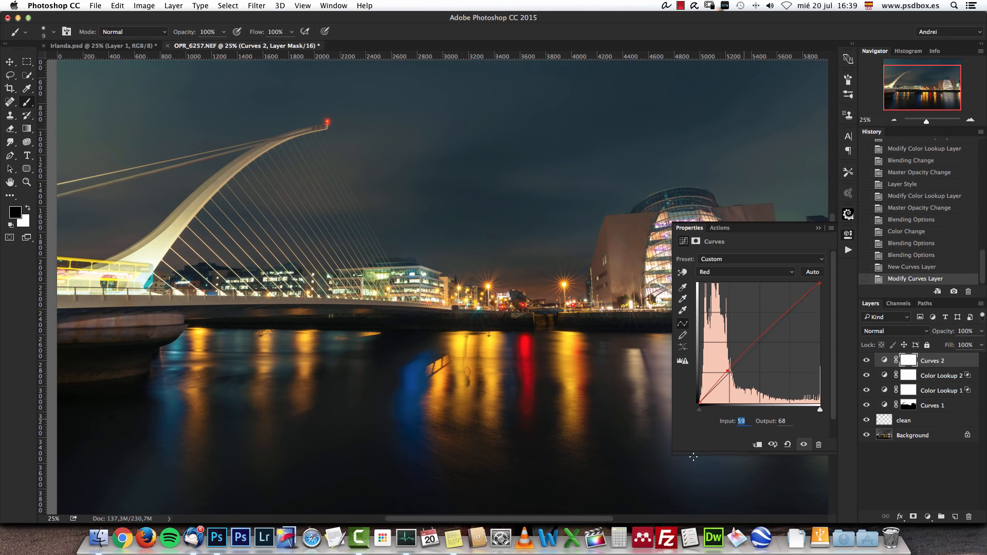
type("21")
key("Tab")
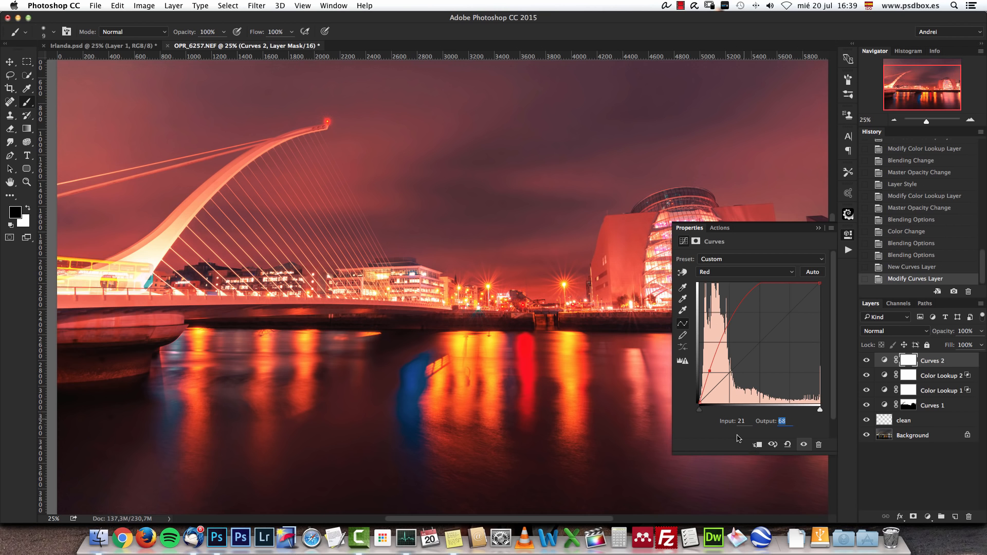
type("17")
key("Tab")
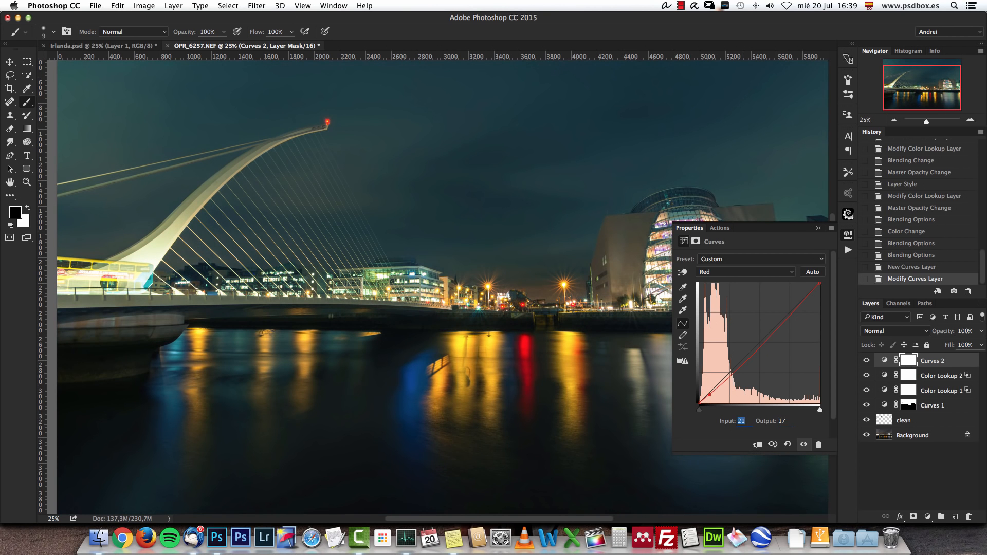
left_click(747, 363)
type("56")
key("Tab")
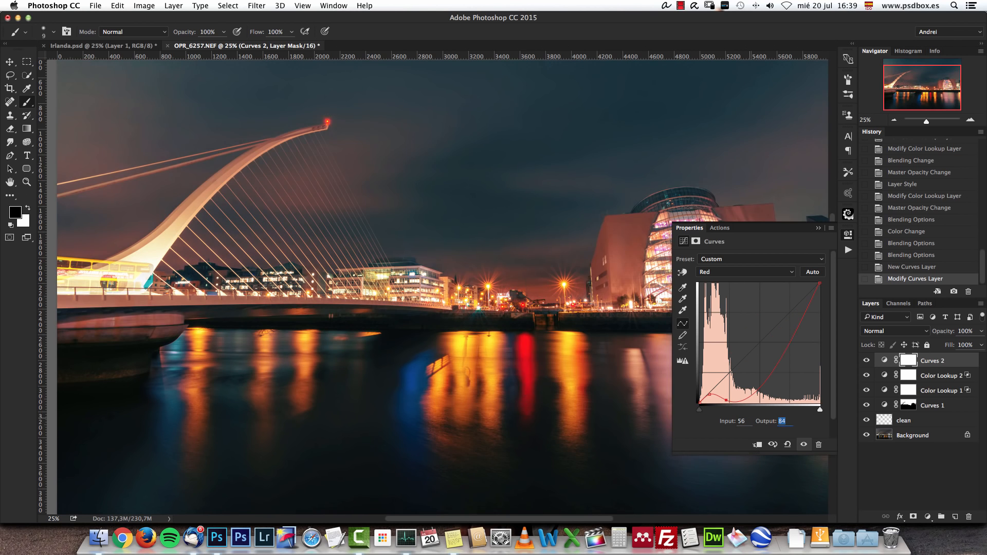
type("56")
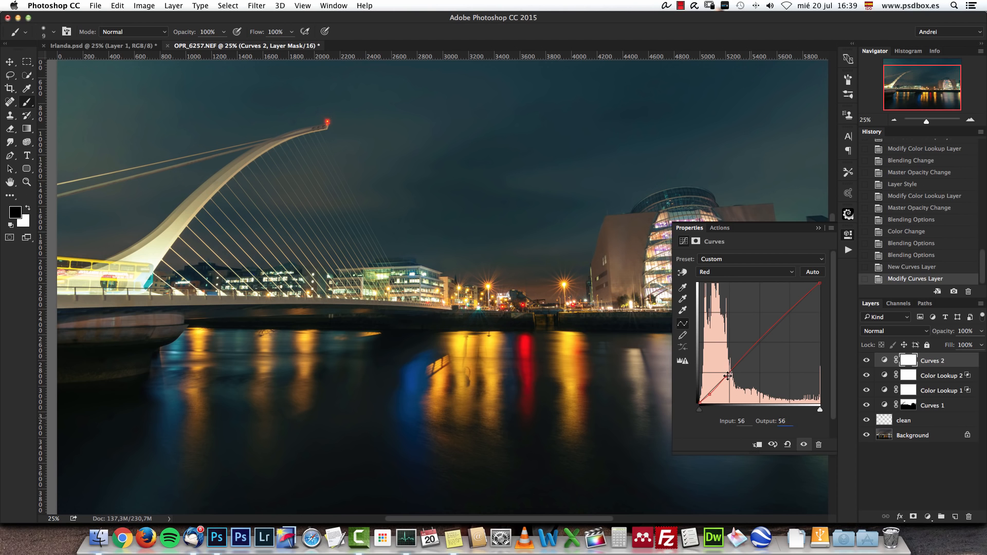
Step: Add a Red channel point to Curves 2 at input 120, output 128, and compare the image with and without the layer
left_click(767, 334)
left_click_drag(750, 421, 695, 441)
type("120")
key("Tab")
type("128")
left_click(819, 227)
left_click(867, 361)
left_click(867, 361)
left_click(867, 361)
left_click(868, 360)
left_click(868, 360)
left_click(869, 359)
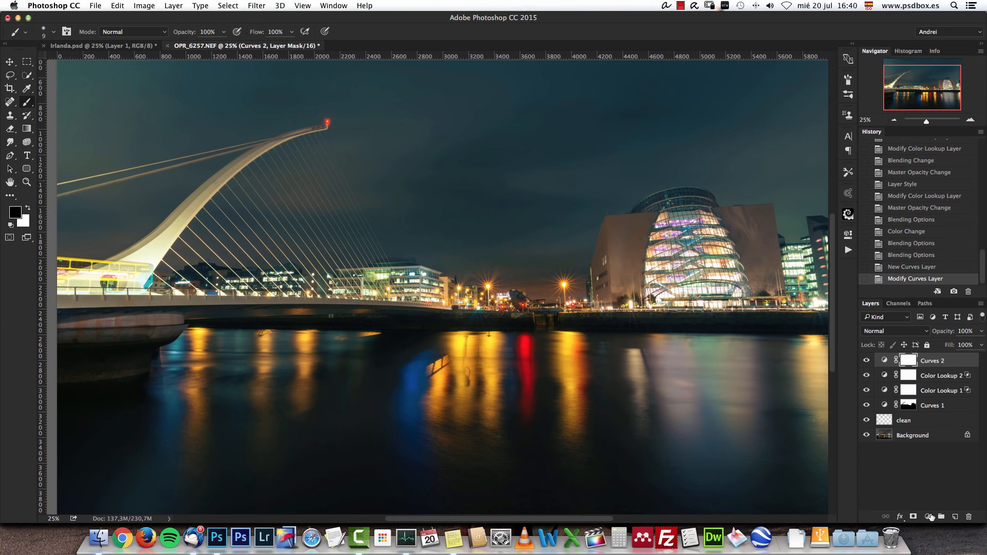
Step: Add a Vibrance adjustment layer with Vibrance 41 and Saturation 22, and lower its opacity to 70%
left_click(928, 516)
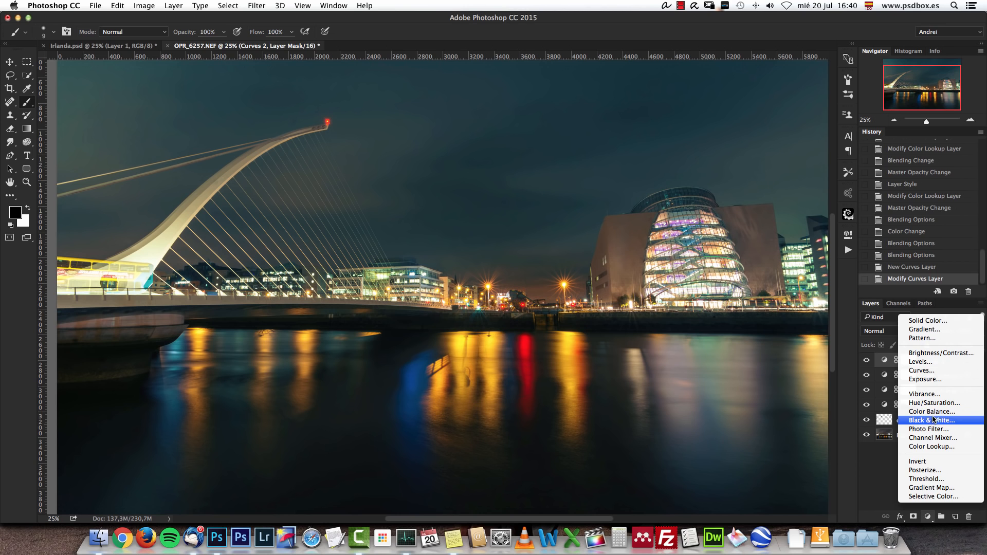
left_click(924, 394)
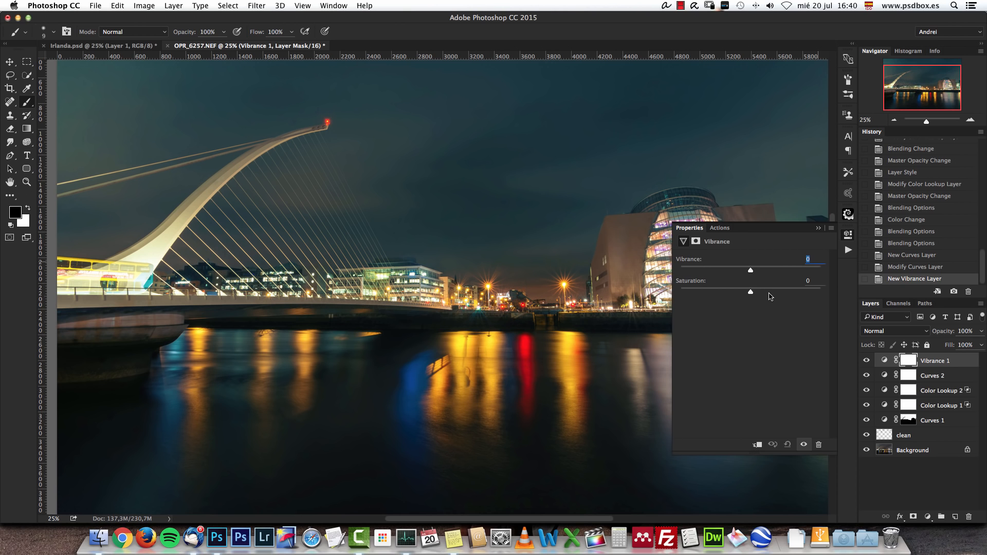
type("41")
key("Tab")
type("22")
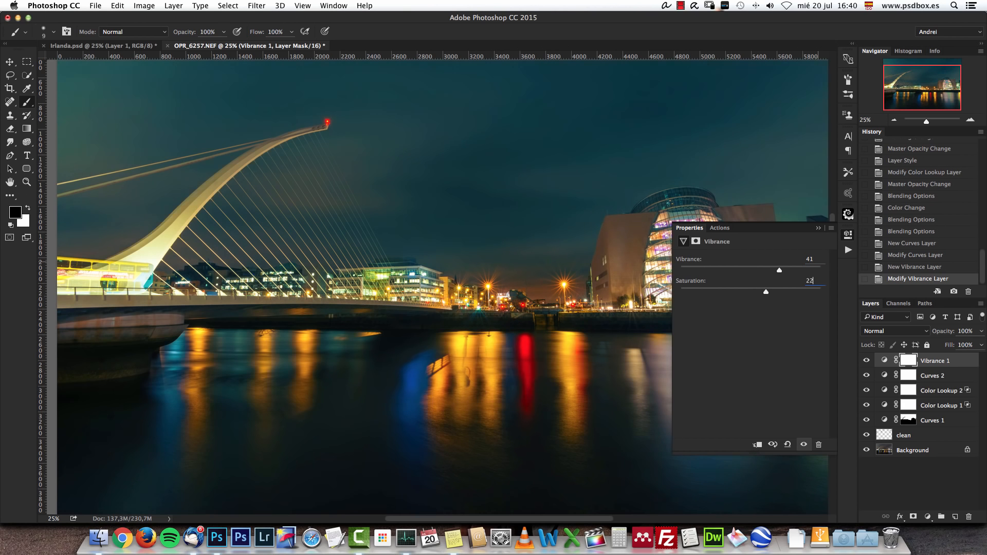
left_click(818, 228)
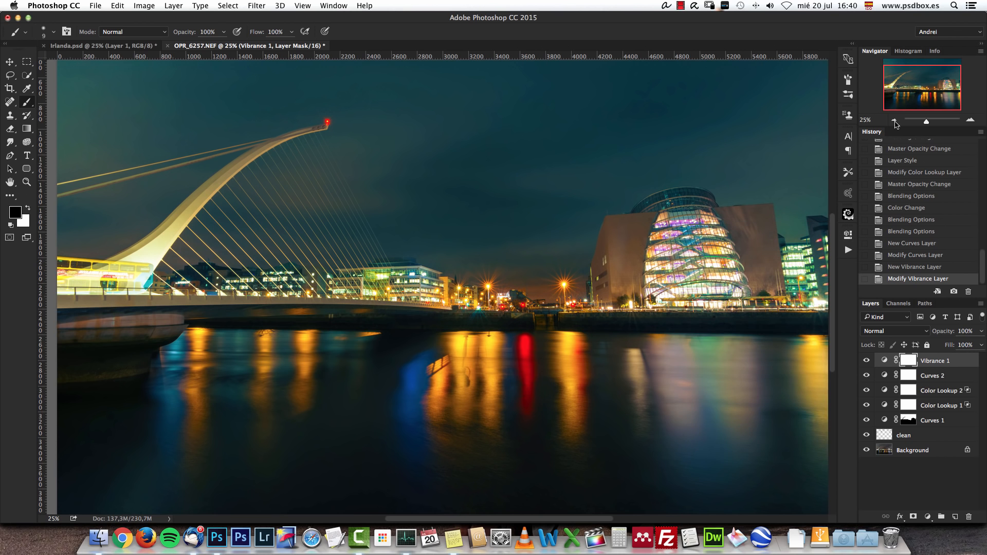
left_click(980, 331)
left_click_drag(978, 348, 972, 348)
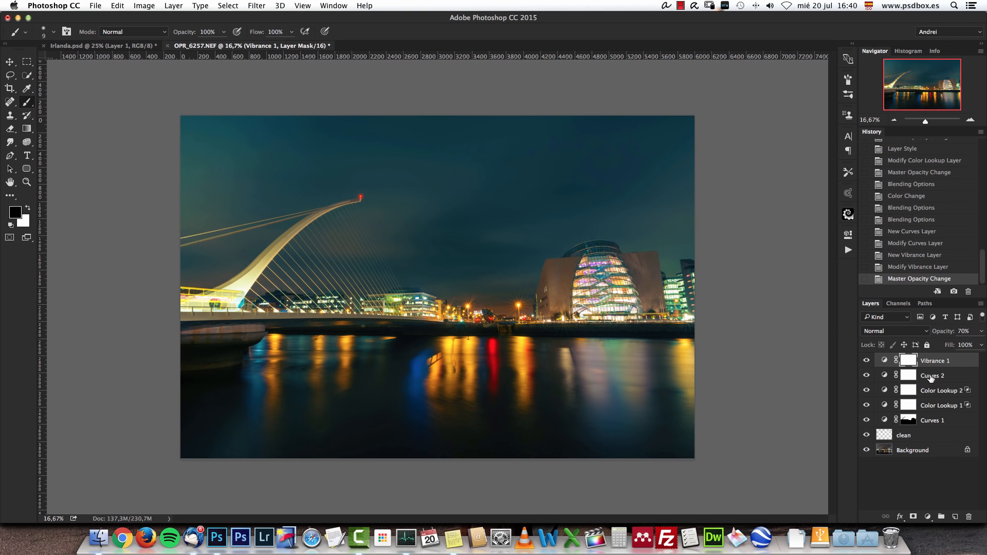
Step: Create a new layer in Color Dodge mode above Vibrance 1 and set the foreground color to dark gray #1f1f1f
left_click(971, 120)
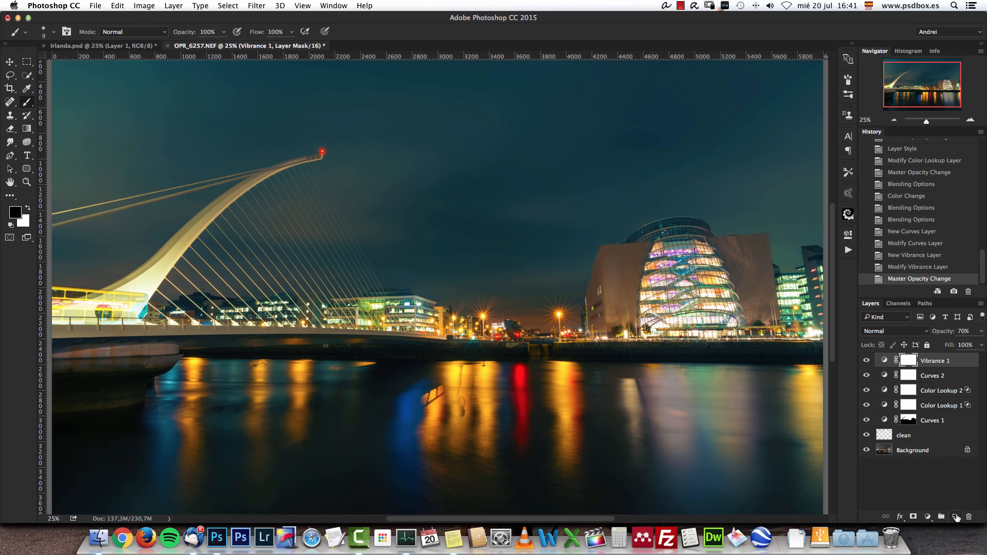
left_click(954, 516)
left_click(890, 331)
left_click(897, 421)
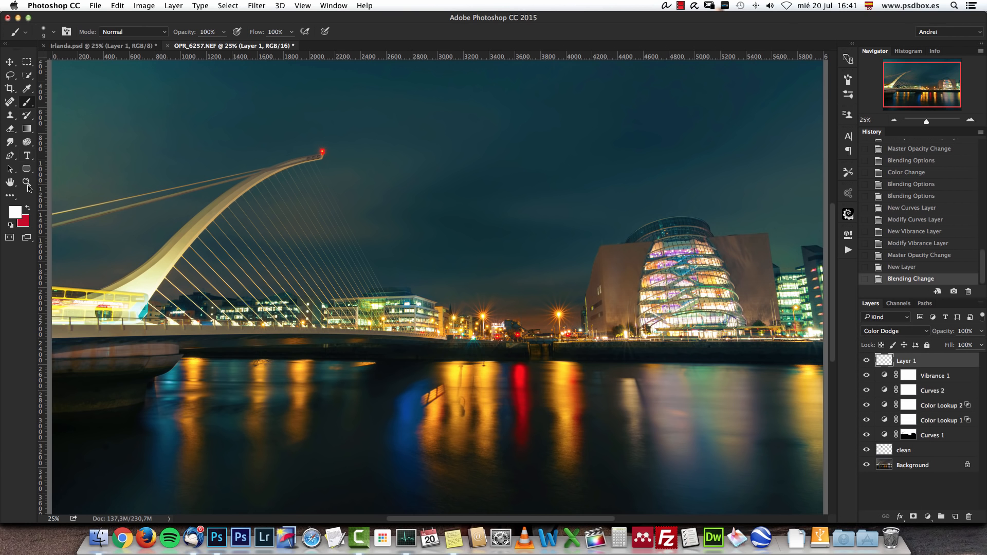
left_click(15, 212)
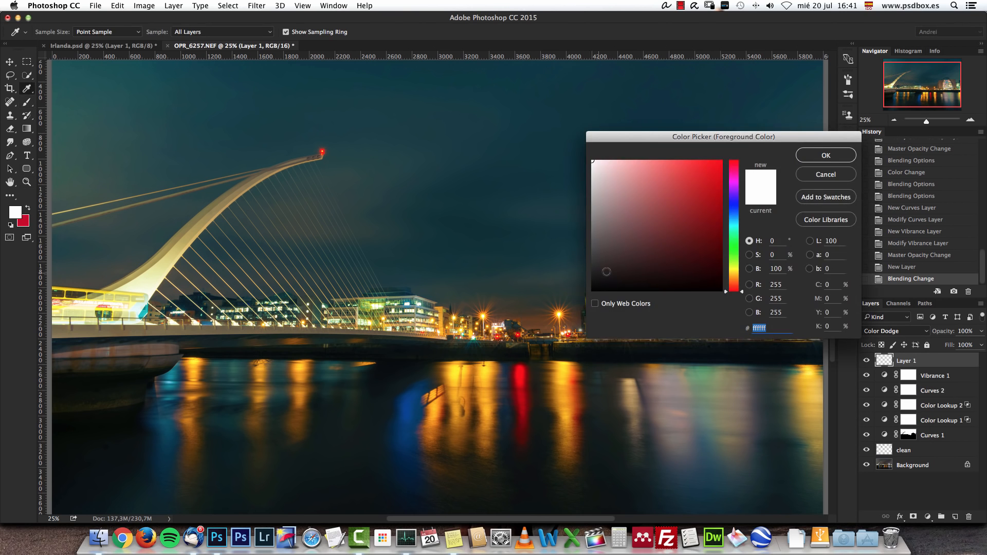
left_click(593, 275)
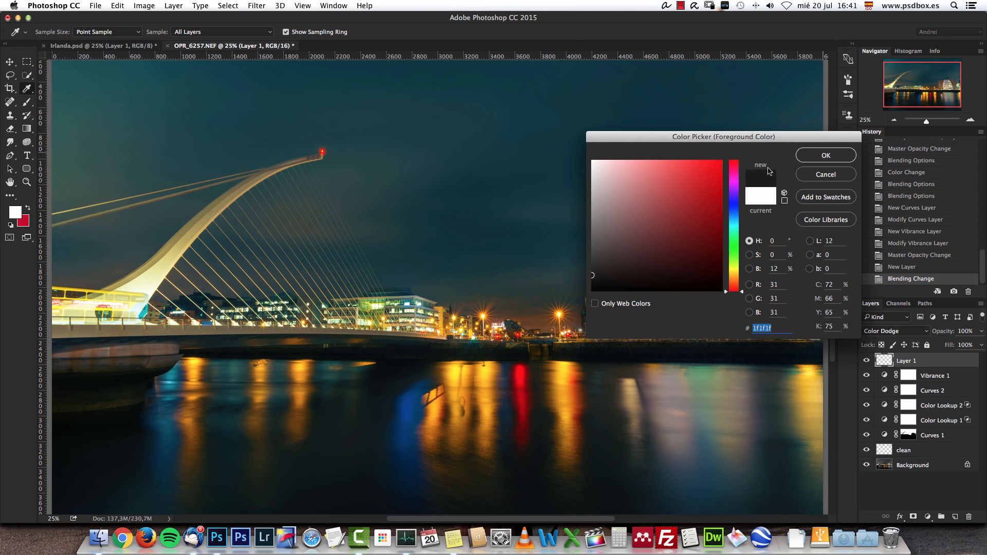
left_click(821, 155)
Step: Paint over the street lights and glass building with an 800 px brush on the Color Dodge layer, and delete that layer
key("b")
right_click(509, 200)
left_click_drag(548, 232, 596, 233)
type("500")
key("Return")
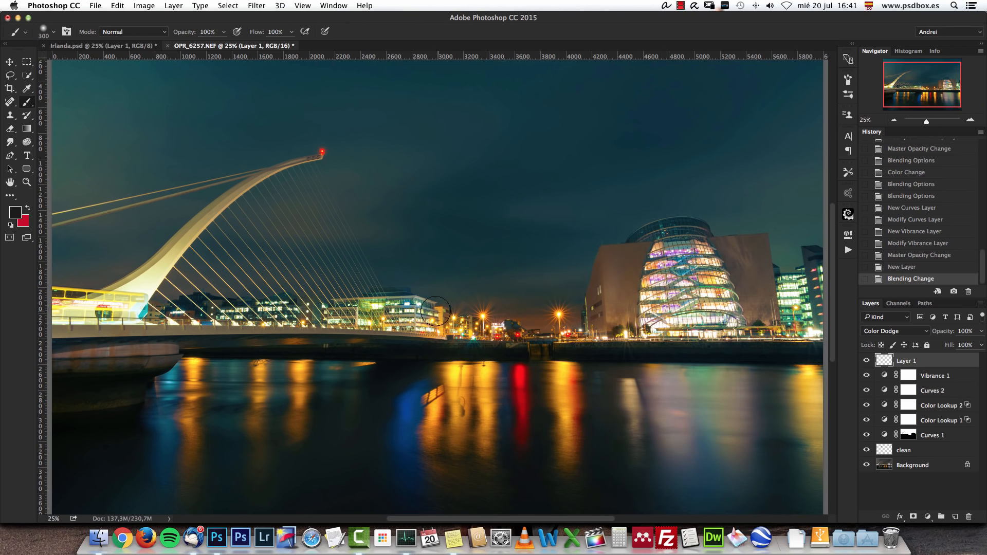
key("bracketright")
key("bracketright")
key("bracketright")
left_click(458, 314)
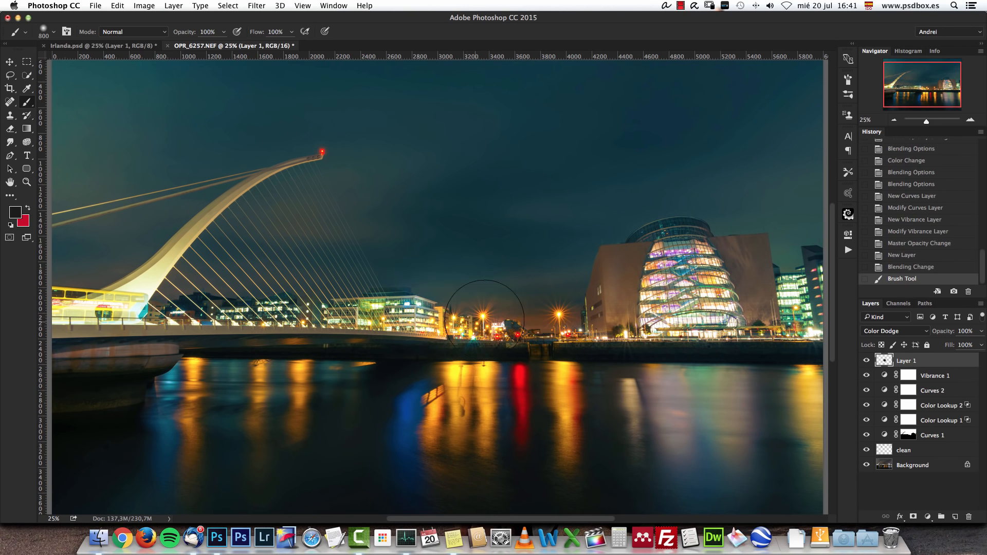
left_click(587, 329)
left_click_drag(703, 282, 726, 327)
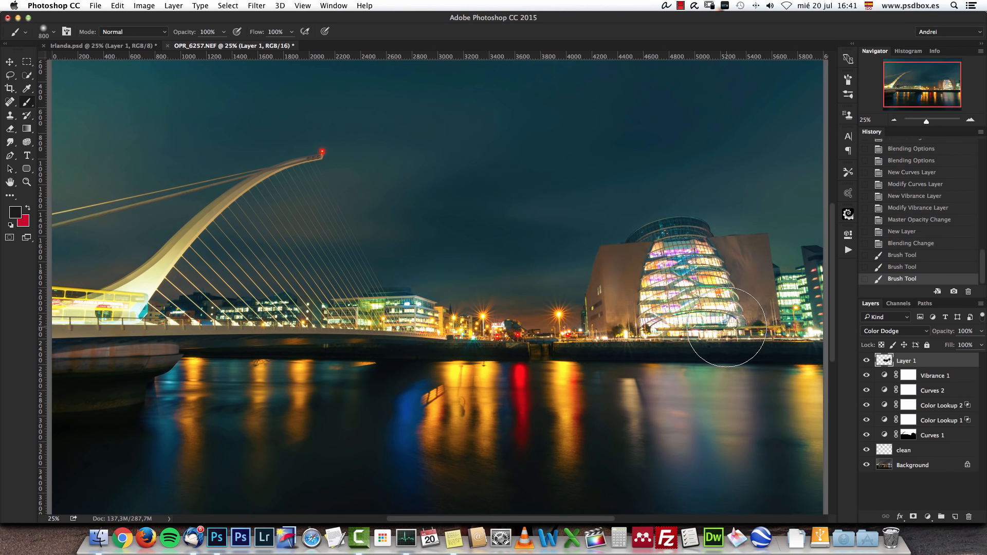
left_click_drag(958, 363, 969, 517)
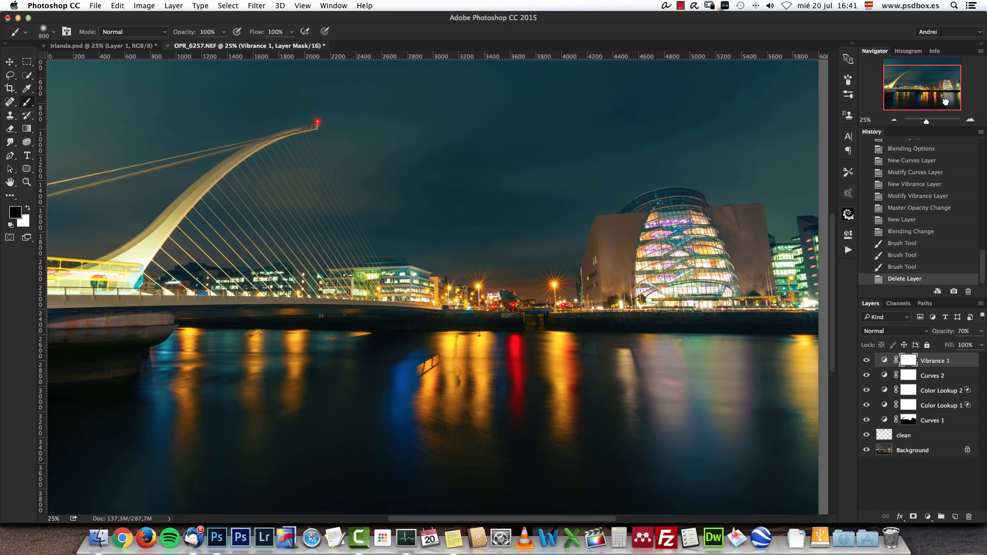
Step: Examine the effect of the Capa 4 layer in Irlanda.psd by hiding and showing it, and return to OPR_6257.NEF
left_click(133, 47)
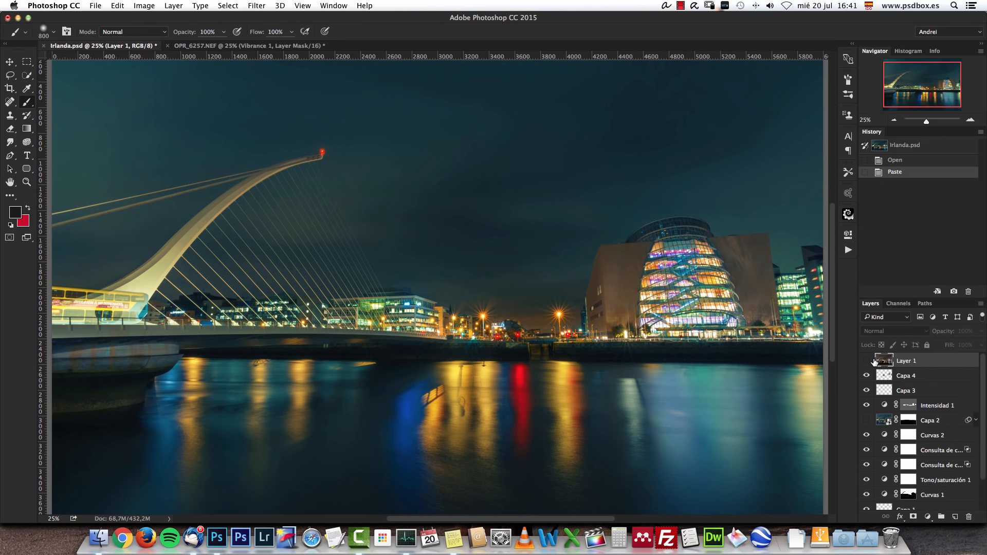
left_click(867, 375)
left_click(867, 375)
left_click(868, 375)
left_click(867, 374)
left_click(247, 46)
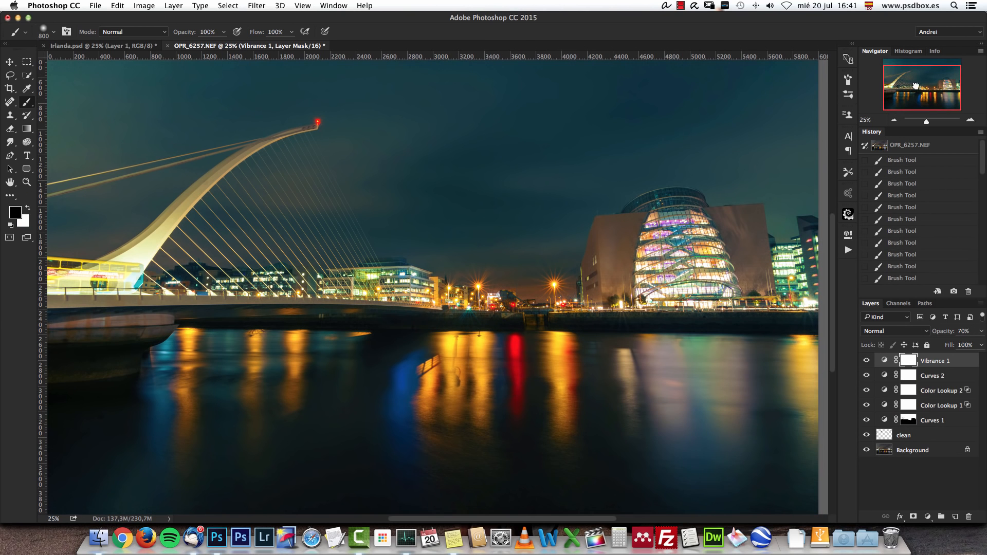
Step: Compare the finished look in Irlanda.psd with the current edit of OPR_6257.NEF, ending with OPR_6257.NEF viewed at 16.67%
left_click_drag(913, 86, 912, 86)
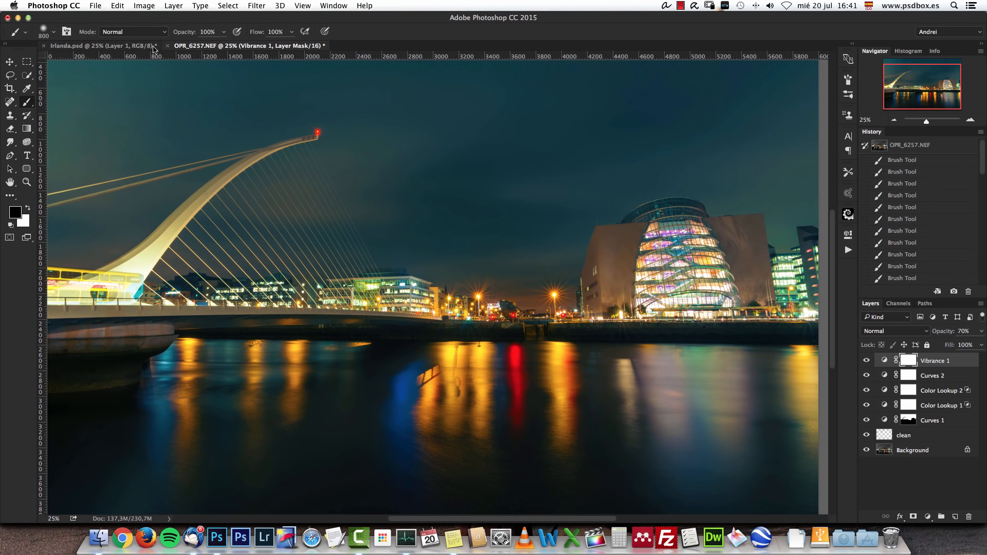
left_click(159, 50)
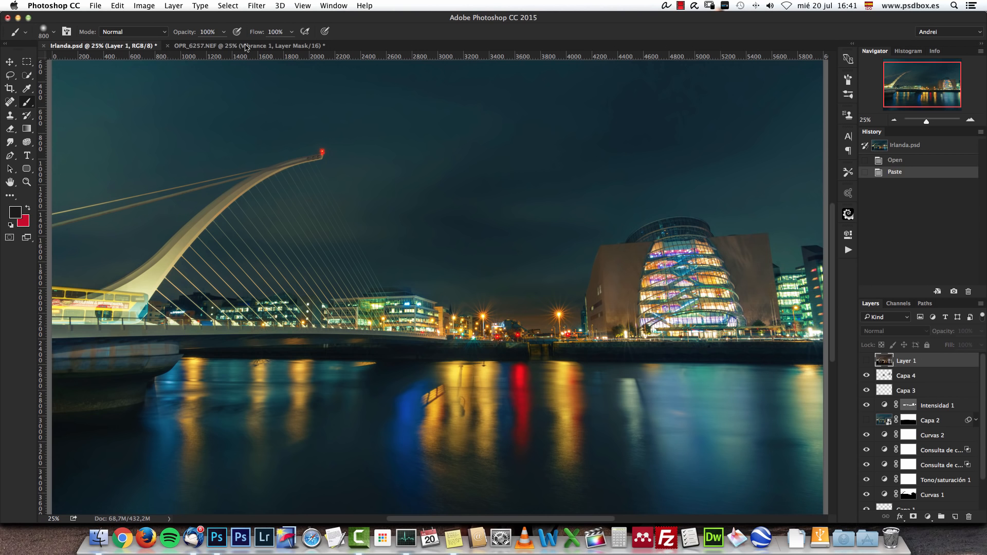
left_click(246, 45)
left_click(894, 120)
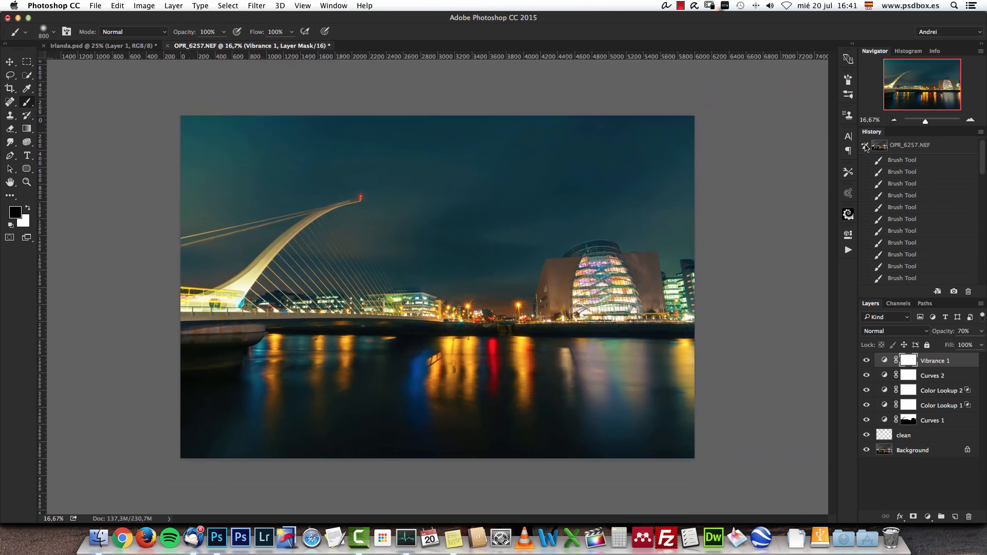
Step: Show Layer 1 with the unedited photo in Irlanda.psd, copy its entire content, and paste it above Vibrance 1 in OPR_6257.NEF
left_click(144, 47)
left_click(867, 361)
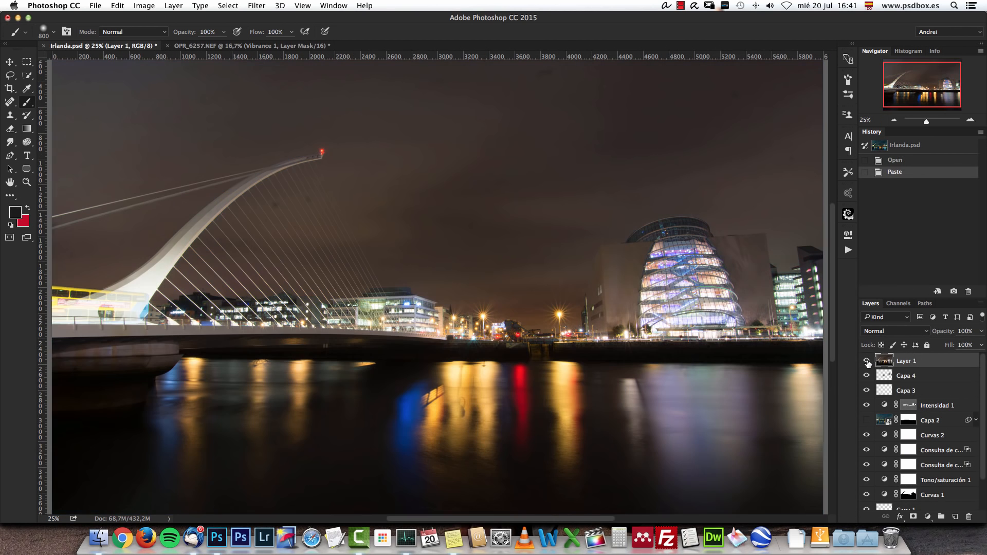
left_click(894, 120)
key("super+a")
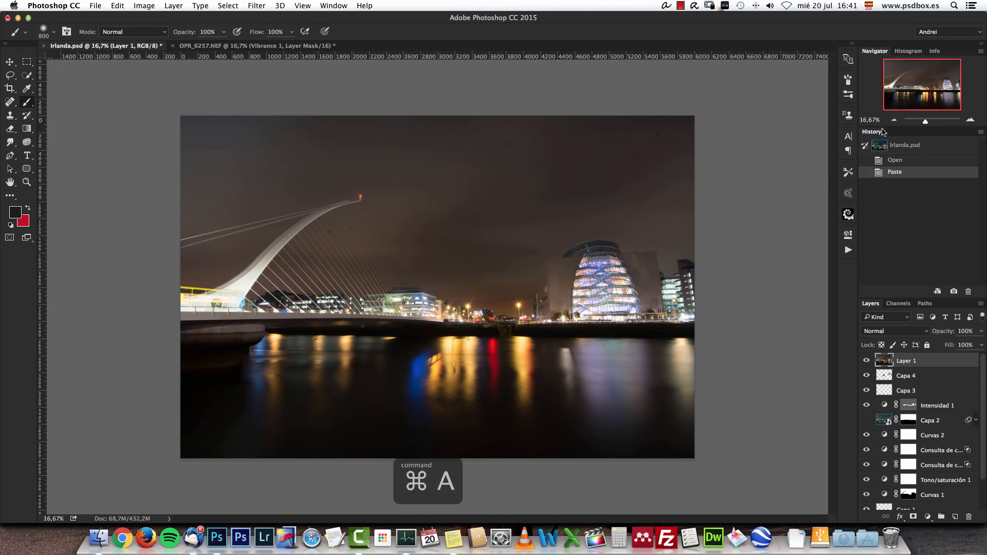
key("super+c")
left_click(252, 45)
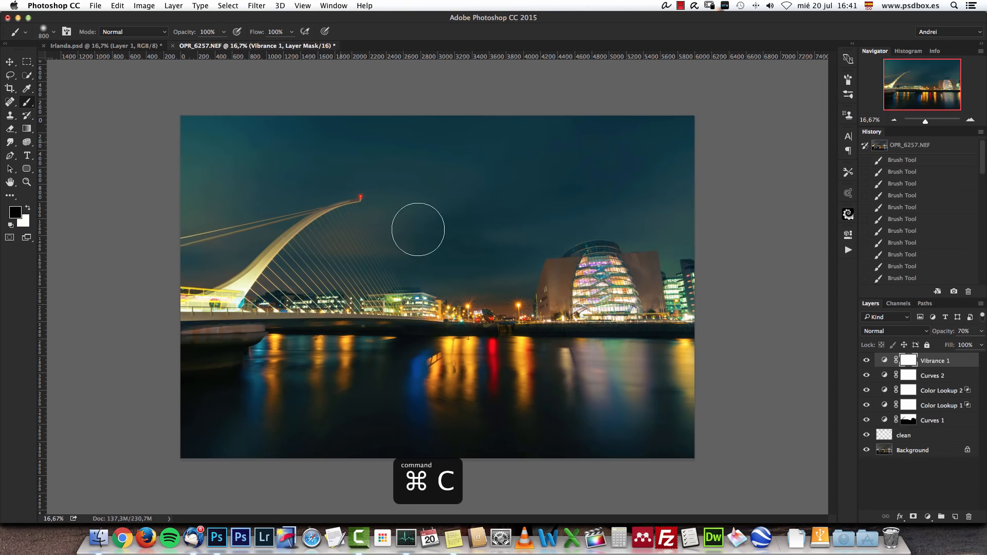
key("super+v")
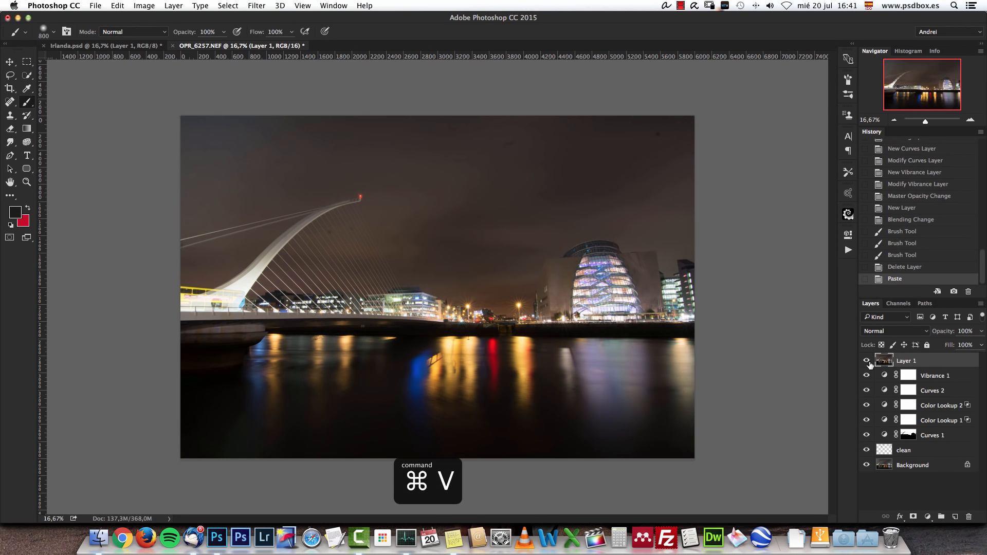
Step: Compare before and after in OPR_6257.NEF by repeatedly hiding and showing the pasted Layer 1, leaving it hidden, and inspect the edited photo
left_click(866, 361)
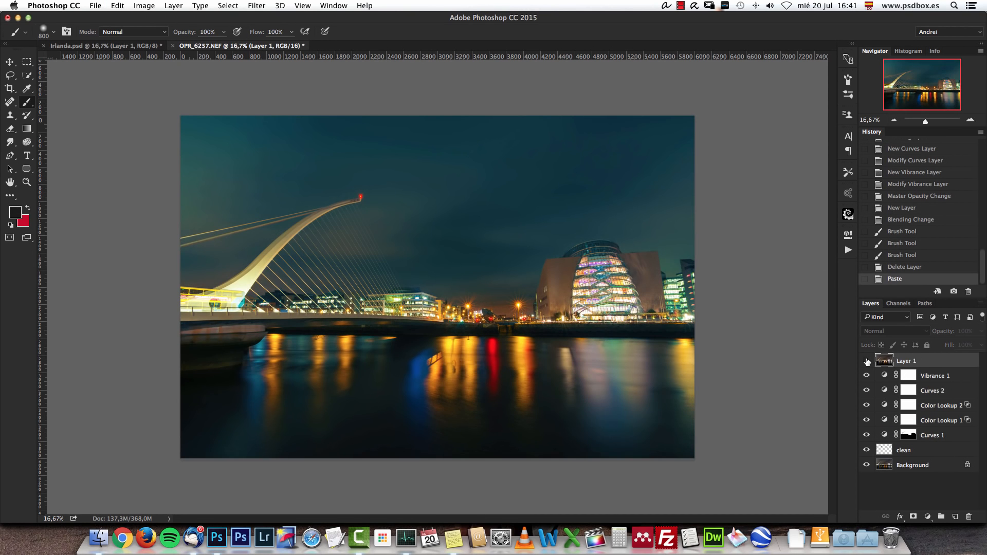
left_click(867, 361)
left_click(867, 361)
left_click(867, 361)
left_click(867, 361)
left_click(970, 119)
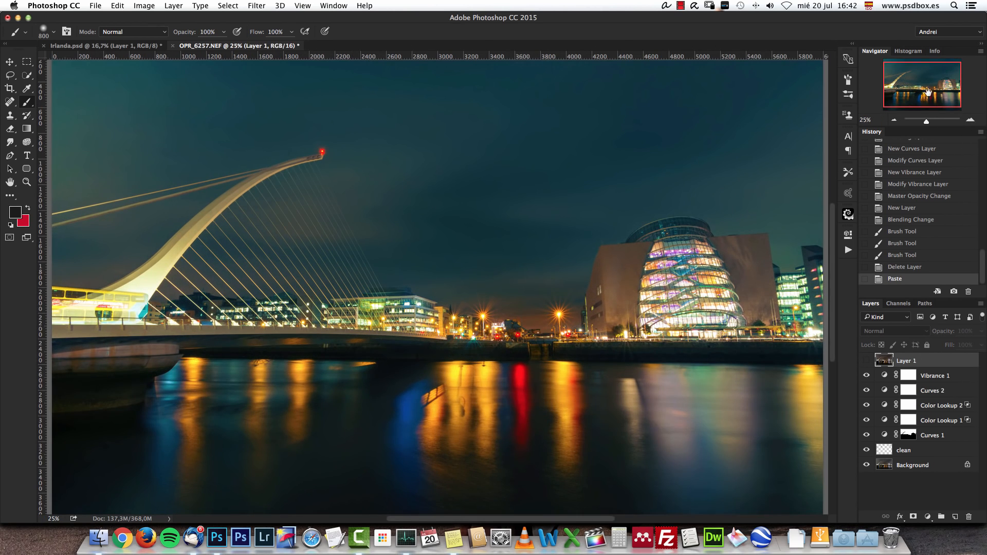
left_click_drag(927, 97, 926, 93)
left_click(894, 119)
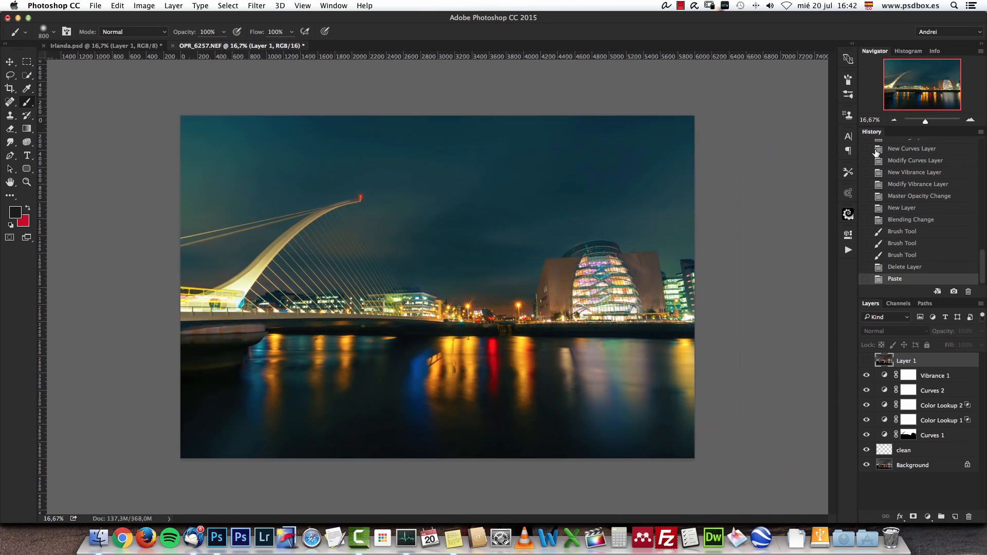